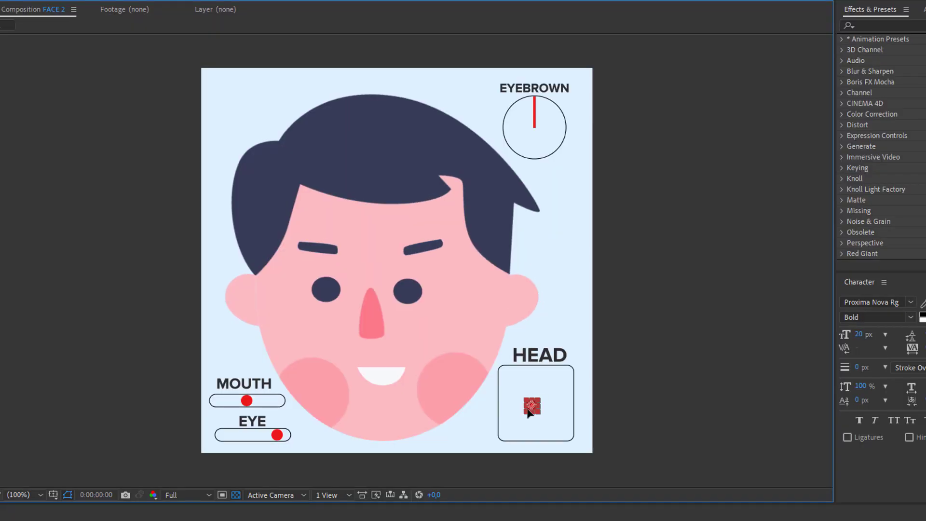
Try out the finished face rig's head, mouth, eye and eyebrow controllers
mouse_move(545, 410)
mouse_down()
mouse_move(514, 418)
mouse_move(555, 420)
mouse_up()
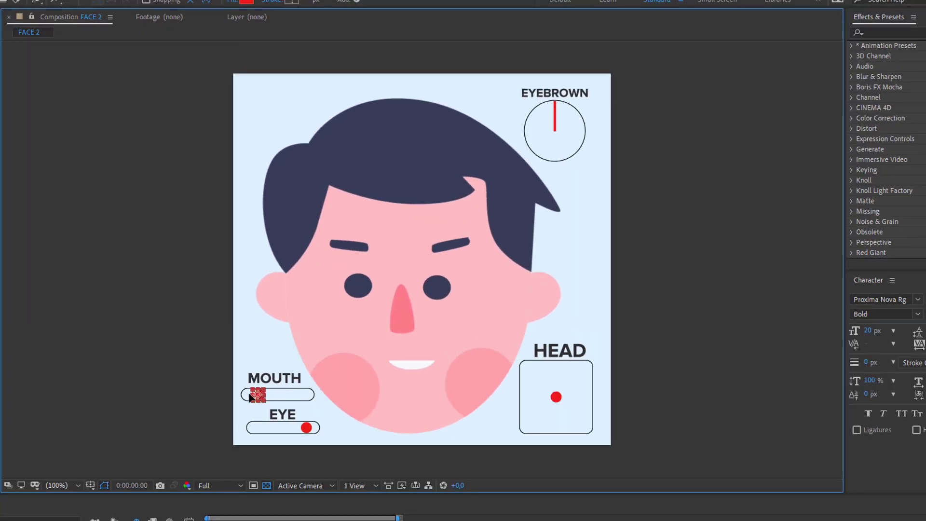
drag(261, 393, 311, 394)
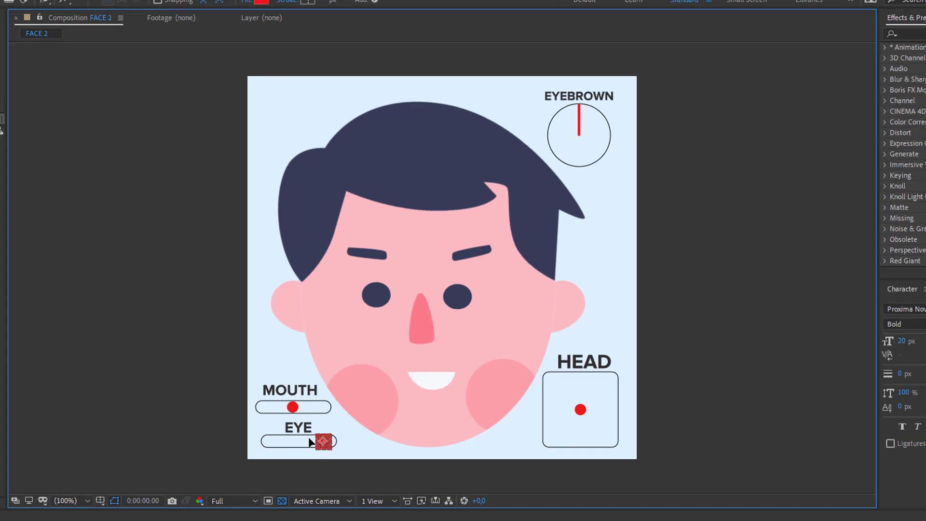
drag(305, 428, 263, 442)
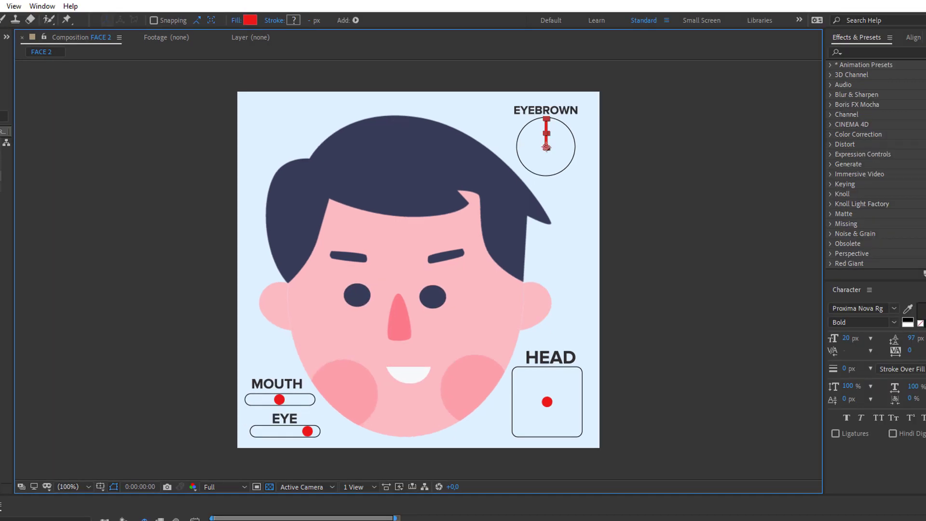
drag(578, 105, 556, 173)
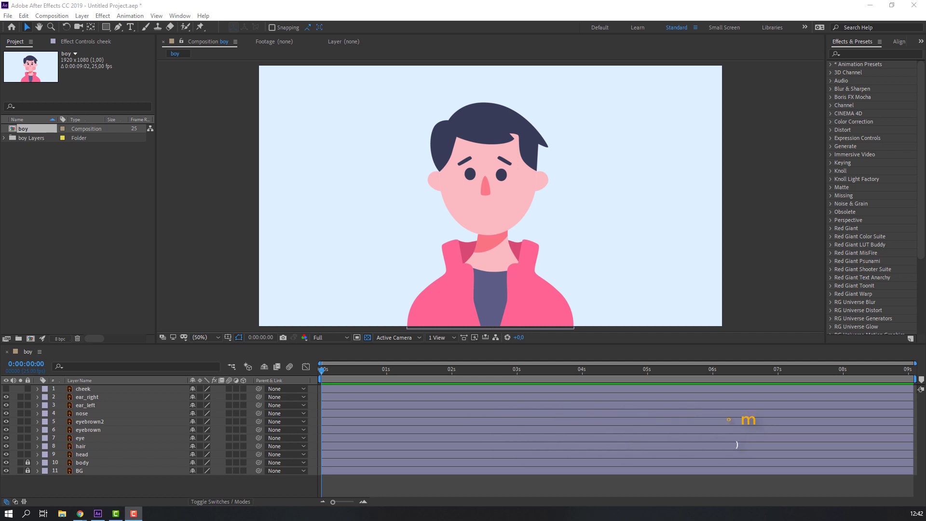
Pre-compose all unlocked face layers, from cheek to head, into a new composition named FACE
click(86, 491)
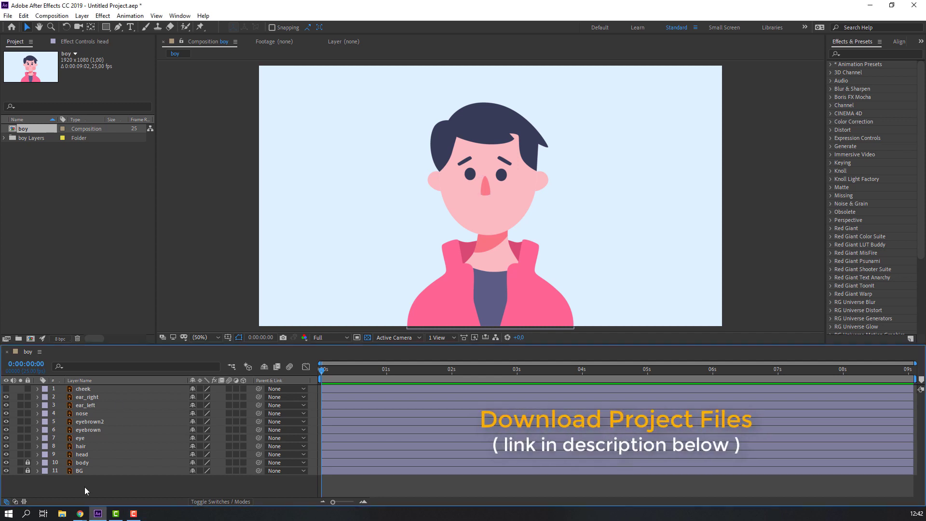
key(ctrl+a)
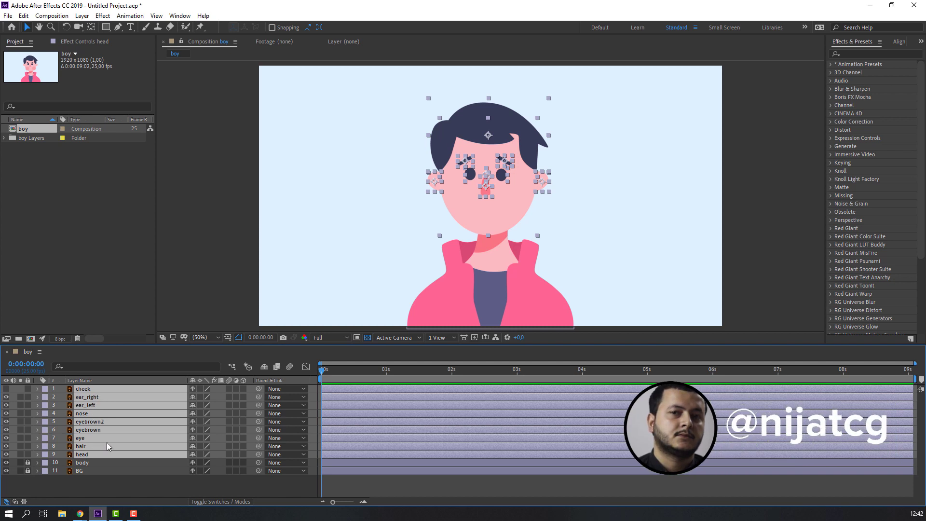
right_click(85, 407)
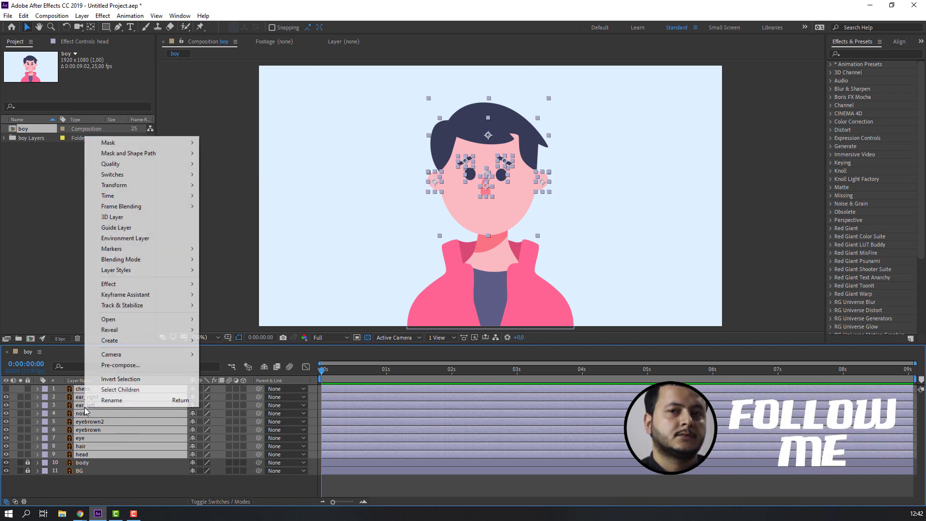
click(112, 365)
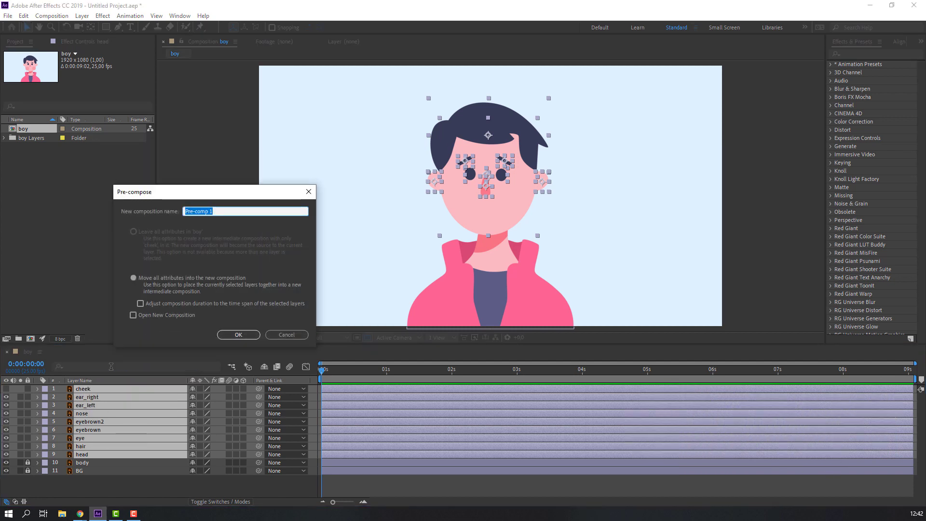
text(FACE)
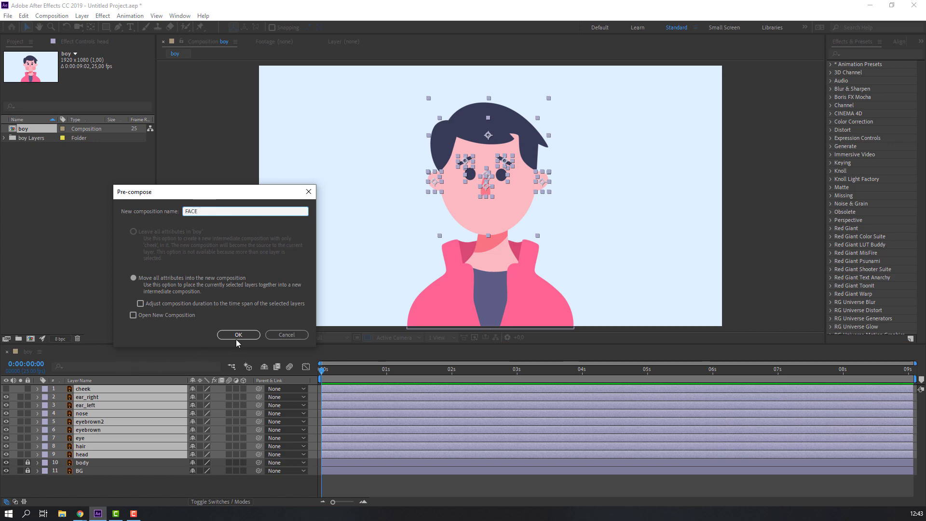
click(238, 338)
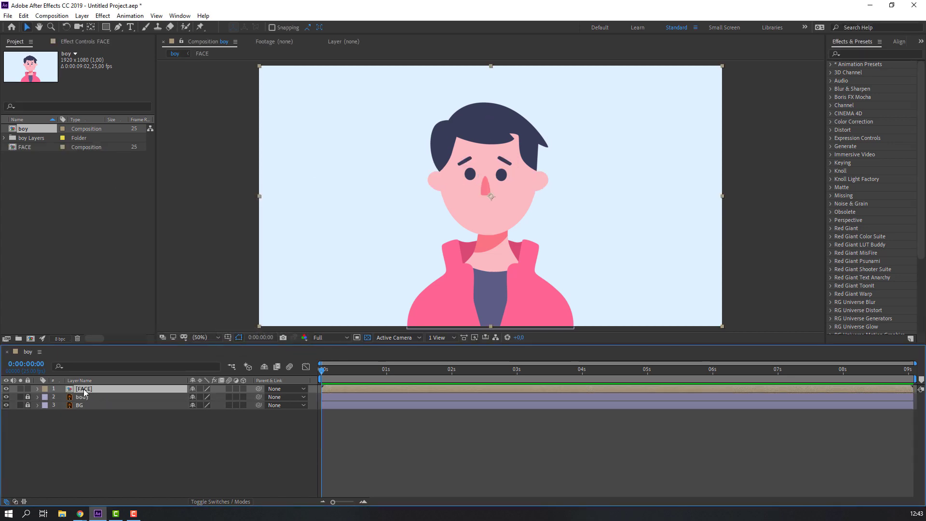
Crop the FACE composition to a roughly square region of interest drawn around the head
double_click(83, 389)
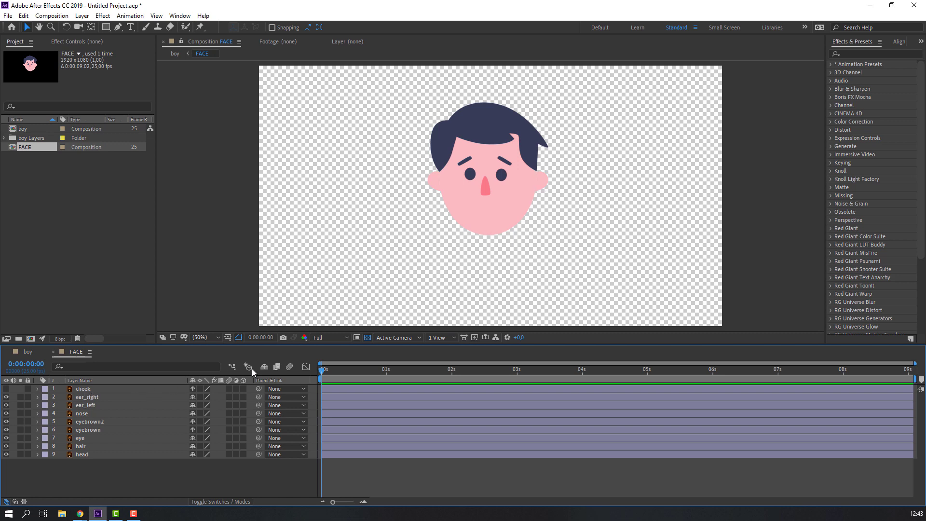
click(359, 336)
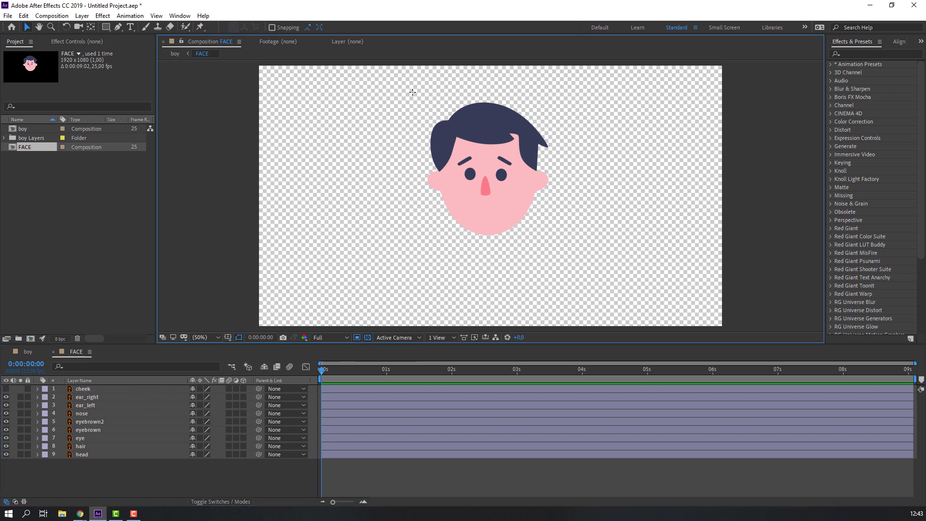
drag(413, 92, 569, 241)
click(51, 16)
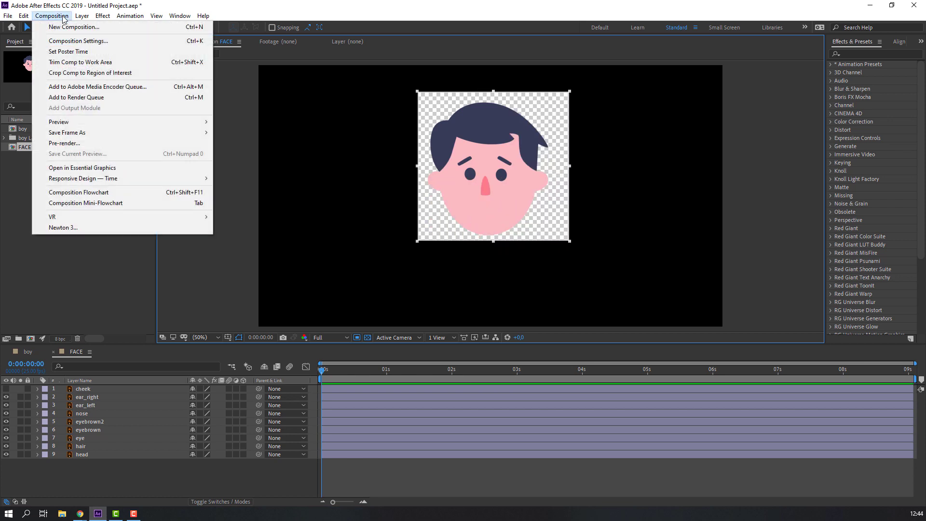
click(109, 72)
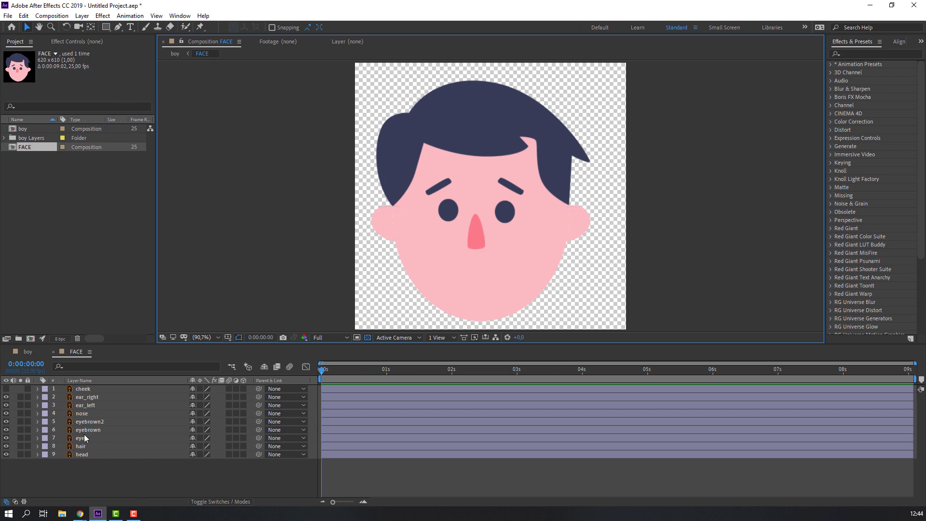
Make the cheek layer visible and move it between the hair and head layers
click(80, 390)
click(6, 388)
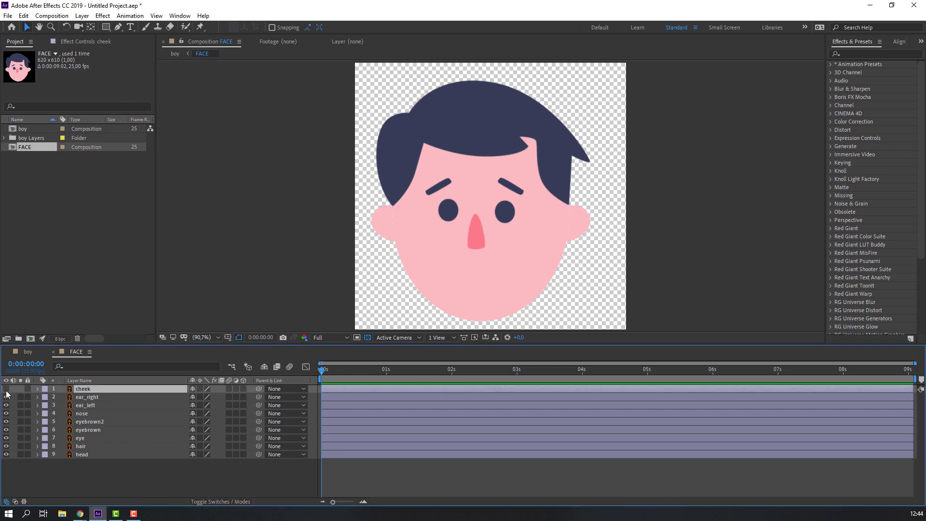
drag(87, 392, 100, 455)
Duplicate the head layer and place the copy directly above the cheek layer
click(100, 456)
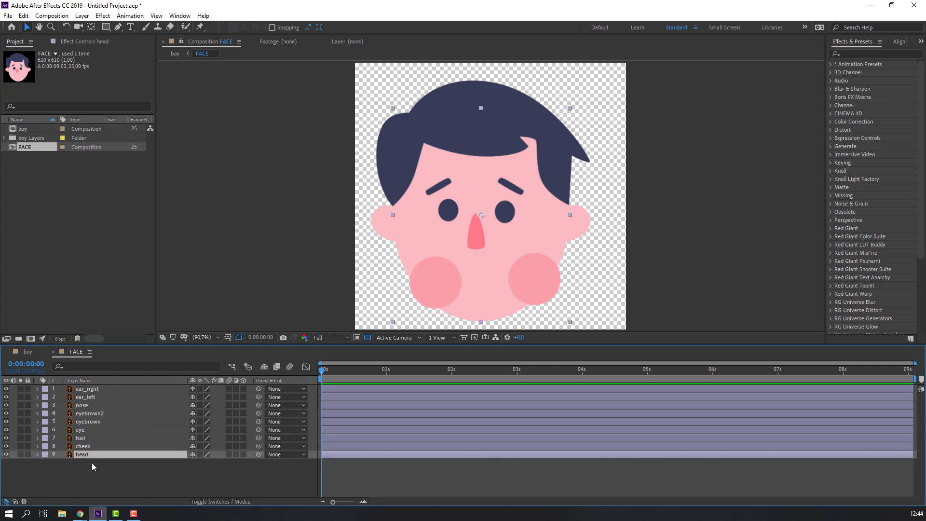
key(ctrl+d)
drag(85, 455, 85, 444)
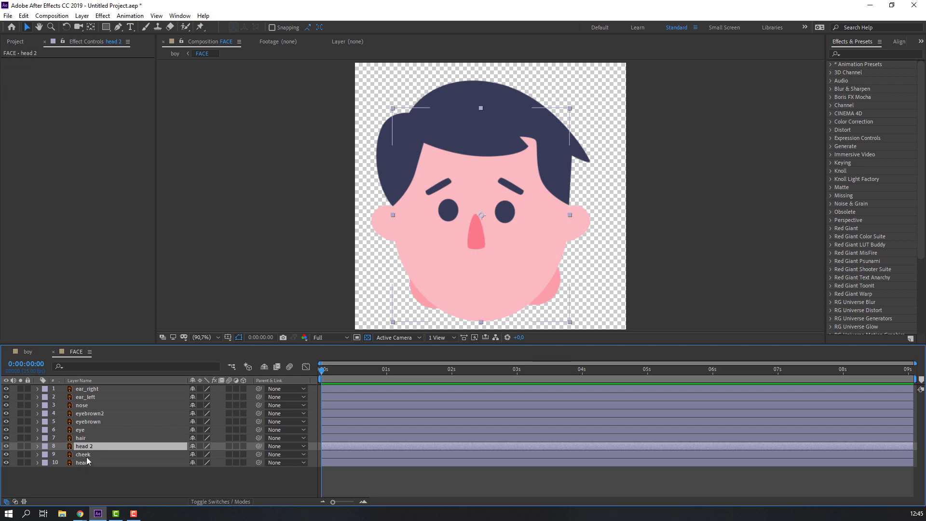
Set the cheek layer's track matte to Alpha Matte "head 2" and shift the cheeks slightly down on the face
click(84, 455)
click(209, 503)
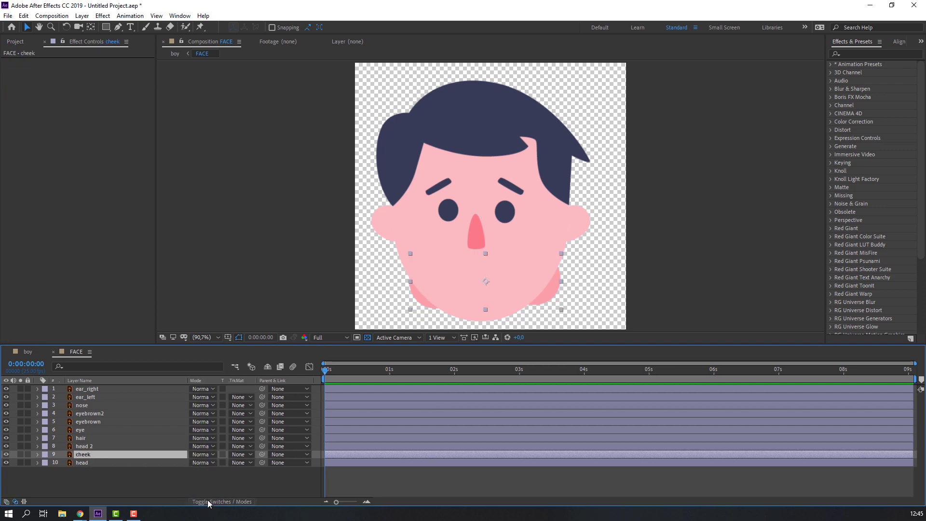
click(244, 455)
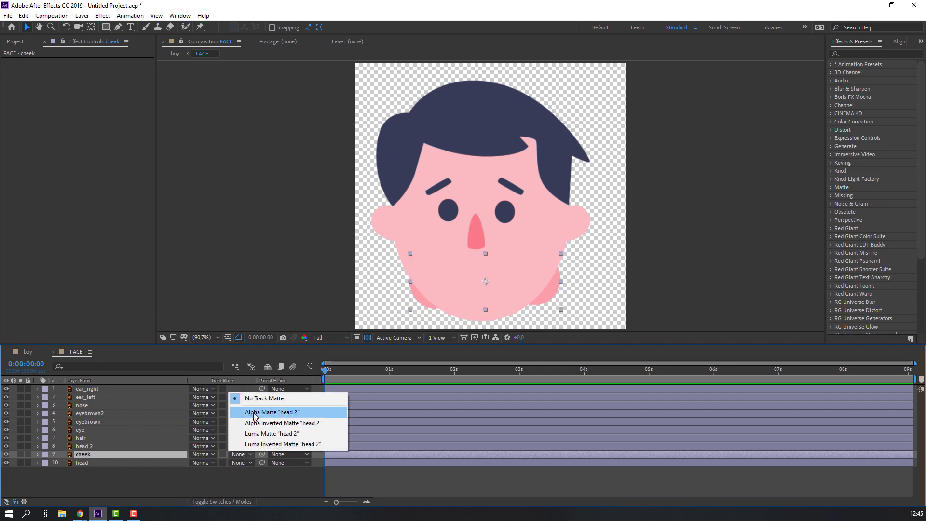
click(297, 417)
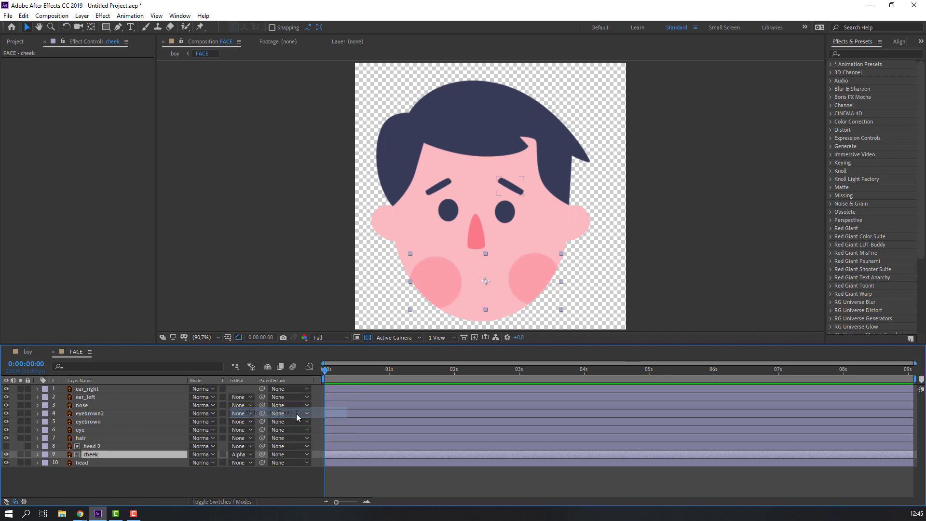
drag(429, 280, 438, 290)
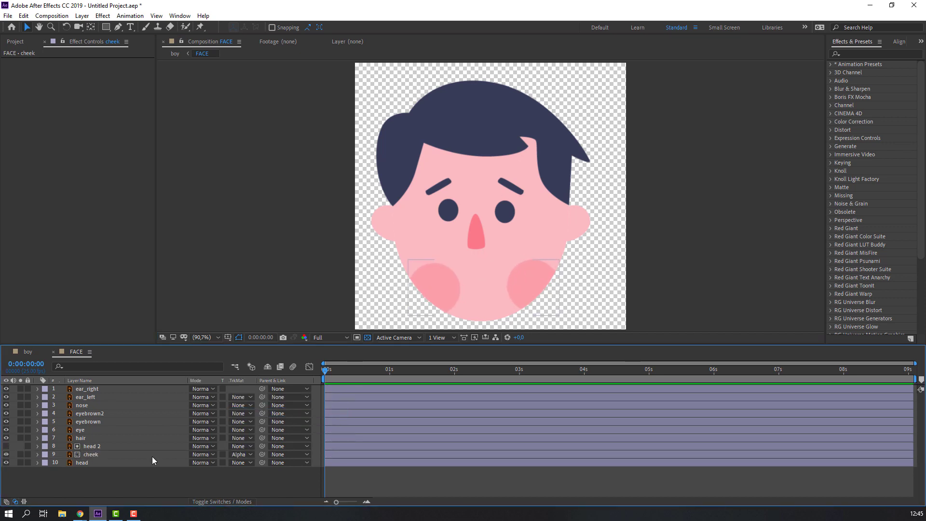
Launch the Duik Bassel.2 script and show the options of its Connector tool
click(180, 16)
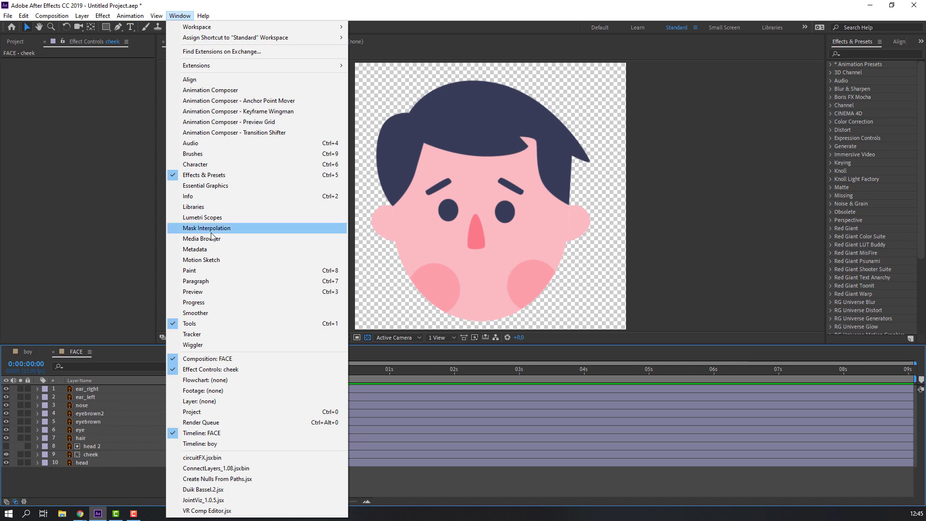
click(206, 490)
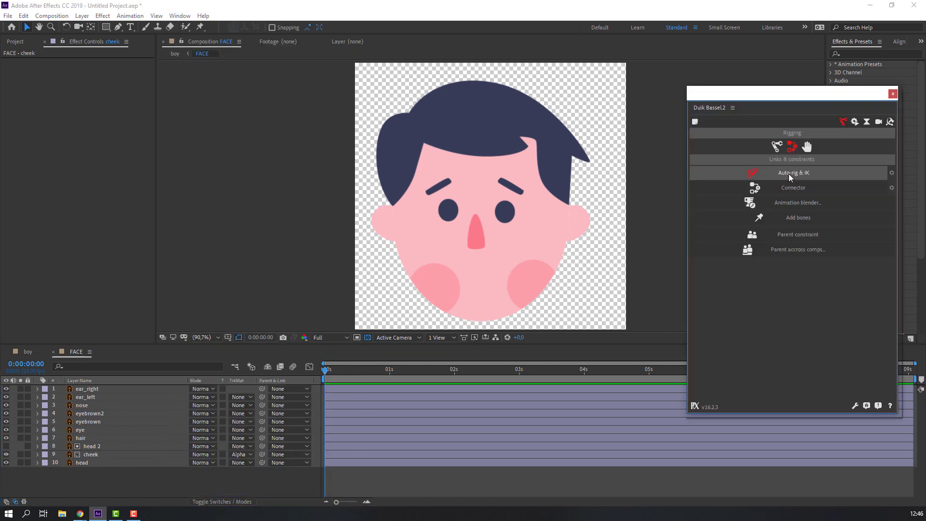
click(892, 189)
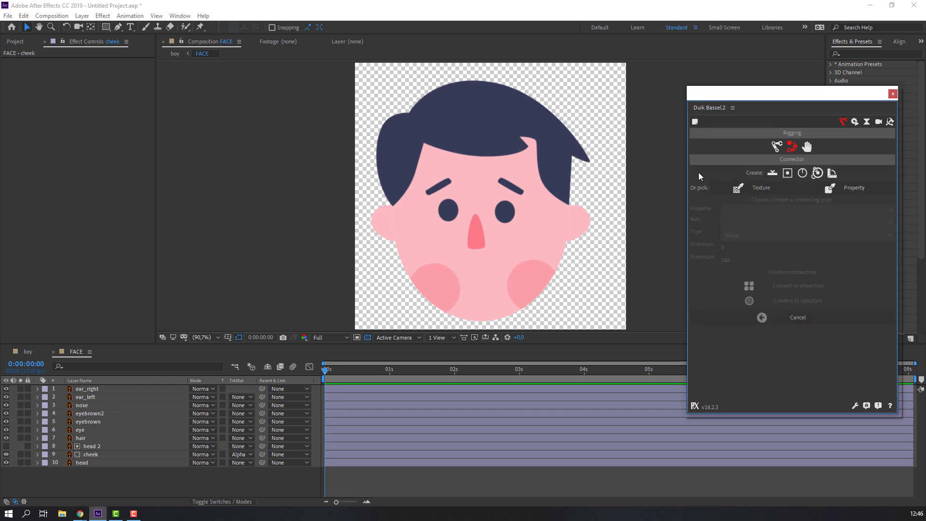
Reveal the Position property of the ear_right, ear_left, nose, eyebrown2, eyebrown, hair and cheek layers
click(91, 389)
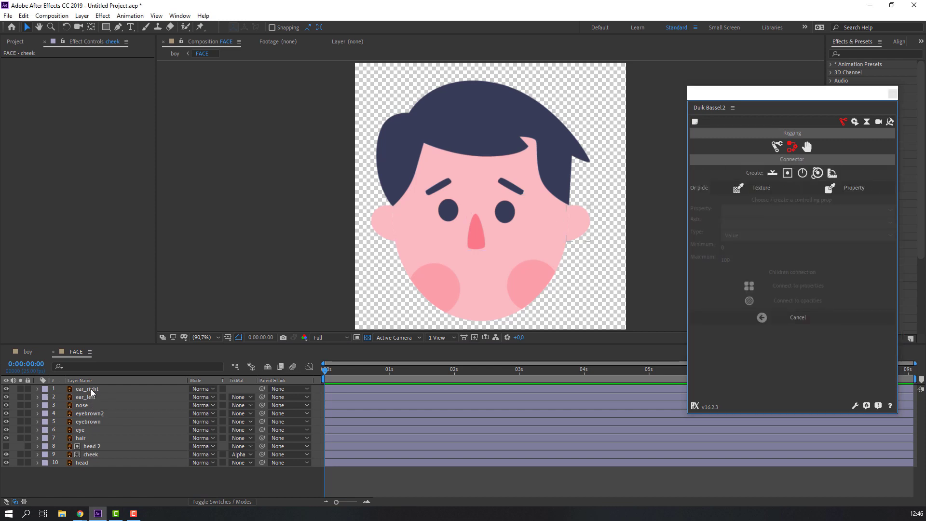
shift+click(97, 398)
shift+click(94, 406)
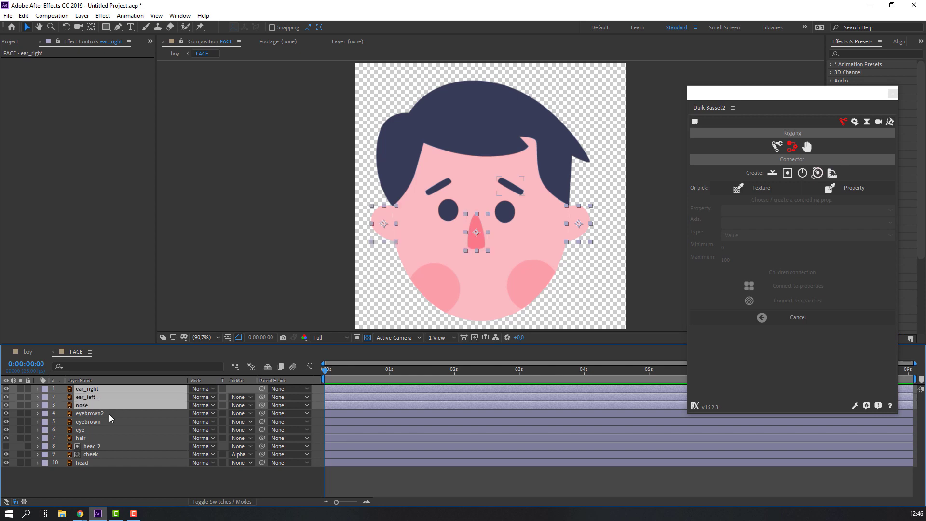
shift+click(101, 414)
shift+click(94, 422)
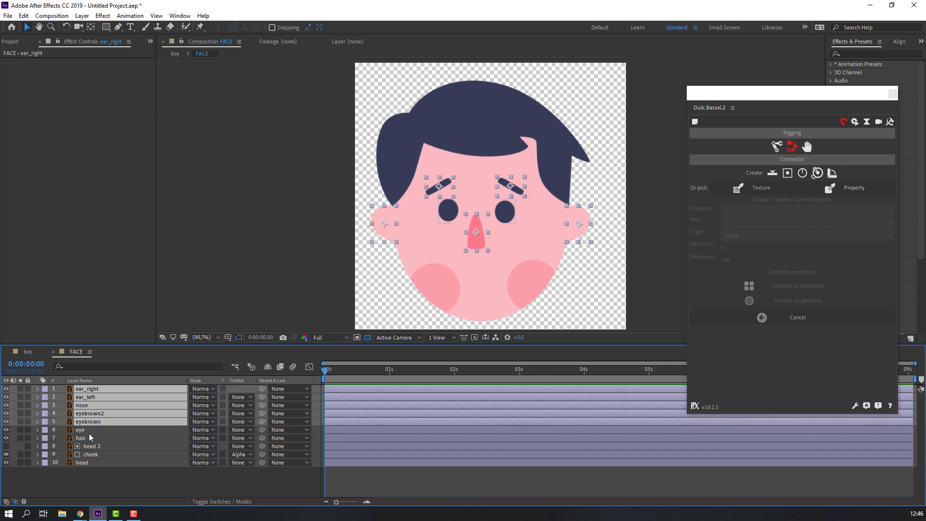
ctrl+click(85, 437)
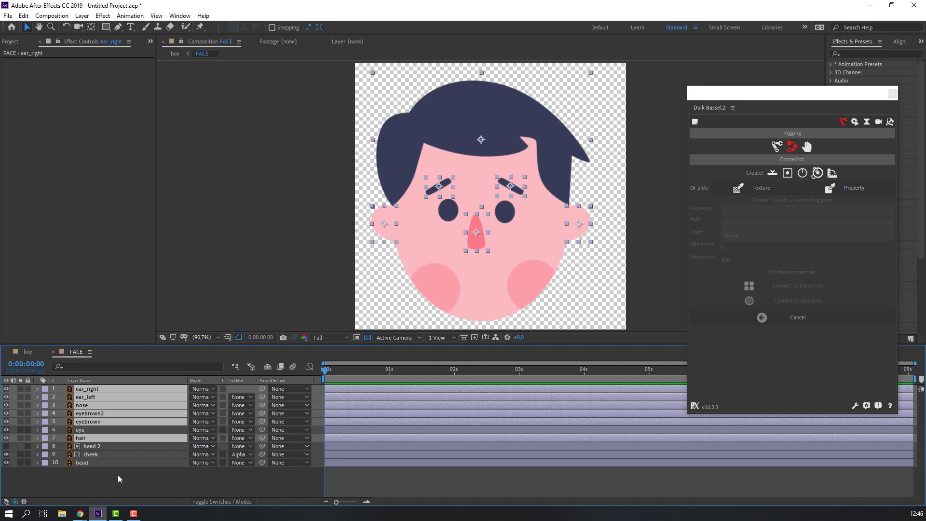
ctrl+click(94, 456)
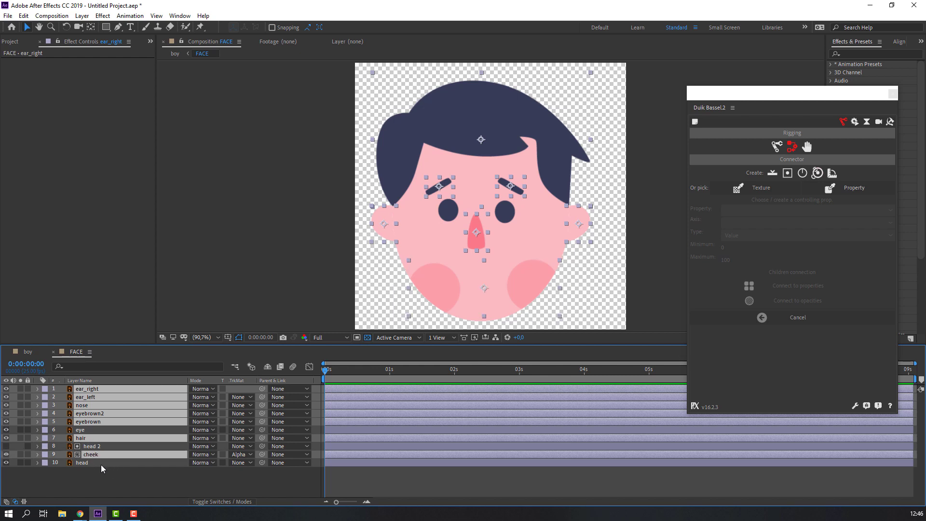
key(p)
Separate the Position dimensions of both ears, the nose, both eyebrows, the hair and the cheek into X and Y
click(83, 396)
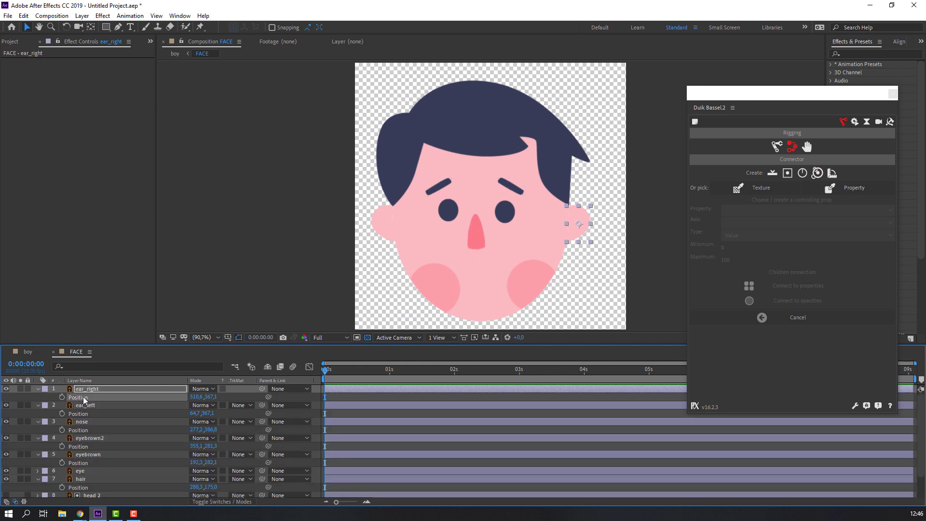
ctrl+click(81, 415)
ctrl+click(82, 421)
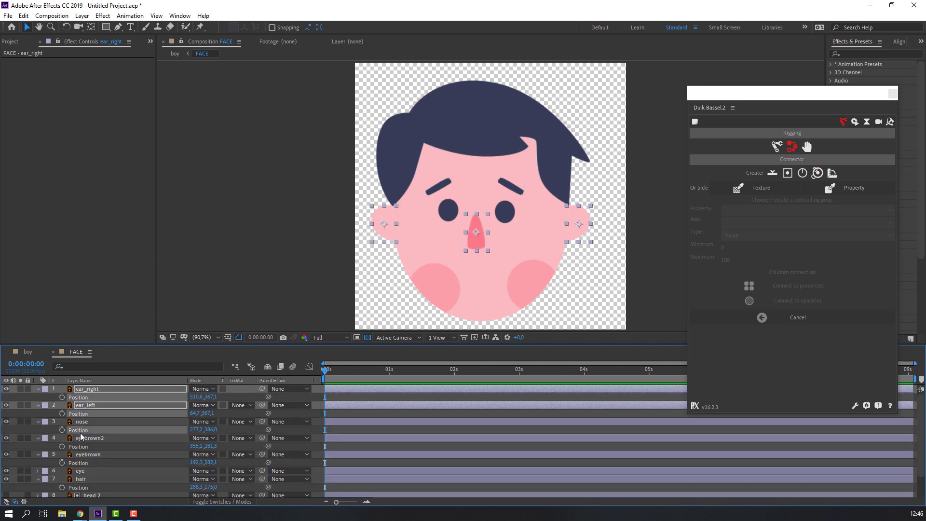
ctrl+click(89, 438)
ctrl+click(88, 454)
scroll(101, 487, down, 1)
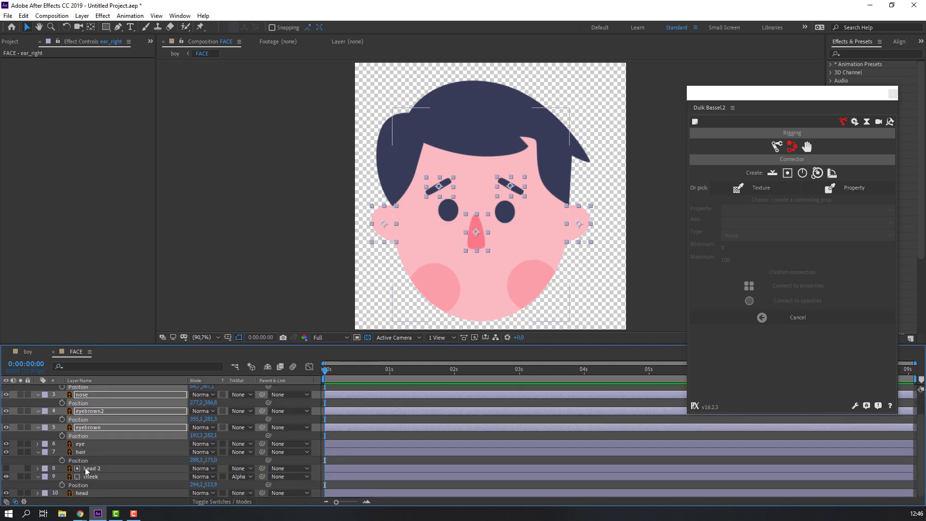
ctrl+click(81, 452)
ctrl+click(91, 476)
scroll(108, 486, up, 1)
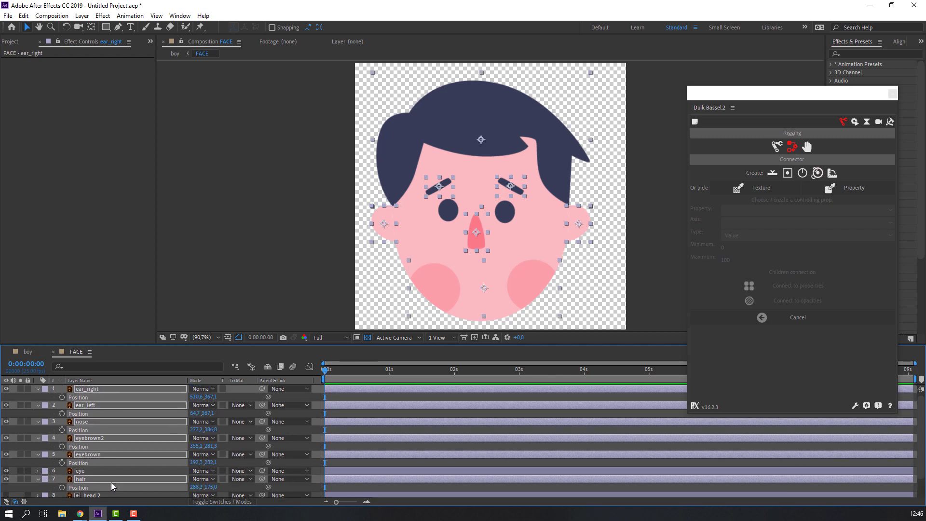
right_click(80, 399)
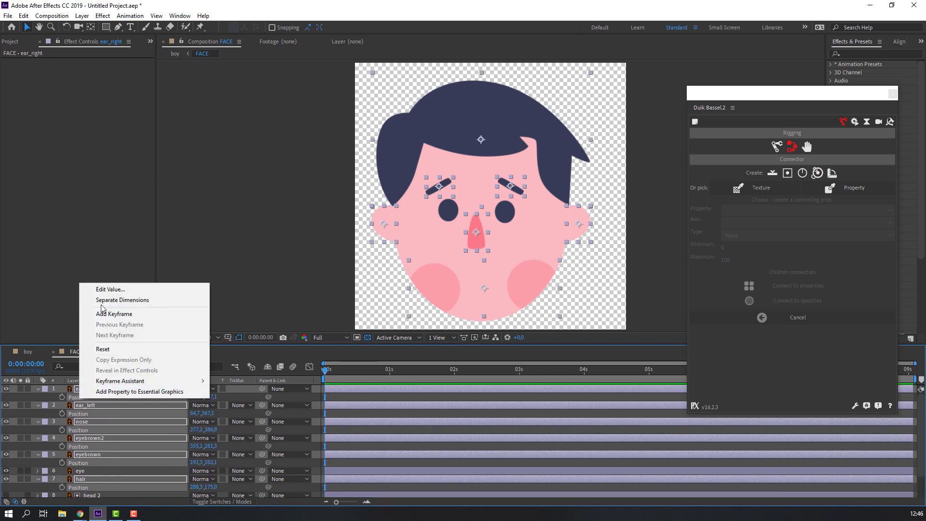
click(141, 300)
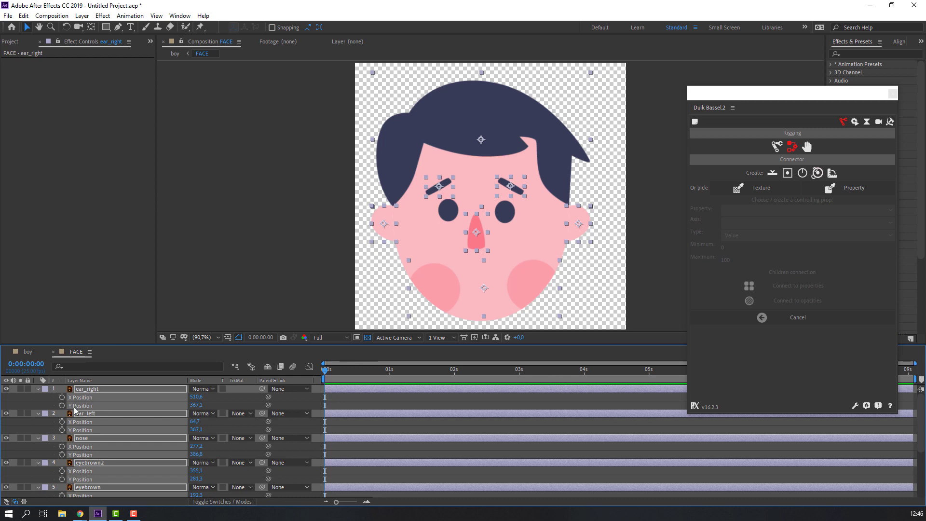
Start keyframing X and Y Position at frame 0 for both ears, the nose, both eyebrows, the hair and the cheek
drag(62, 398, 65, 495)
scroll(77, 471, down, 2)
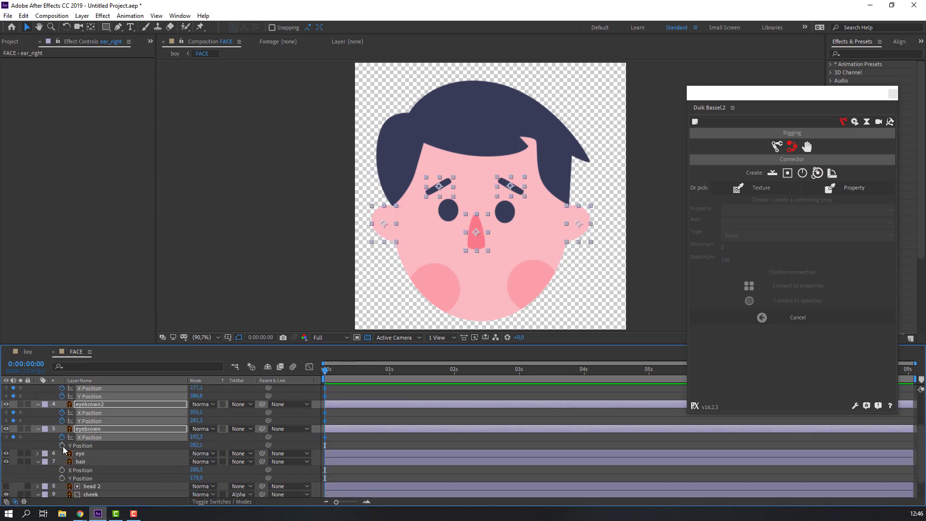
drag(61, 446, 65, 485)
scroll(110, 480, down, 1)
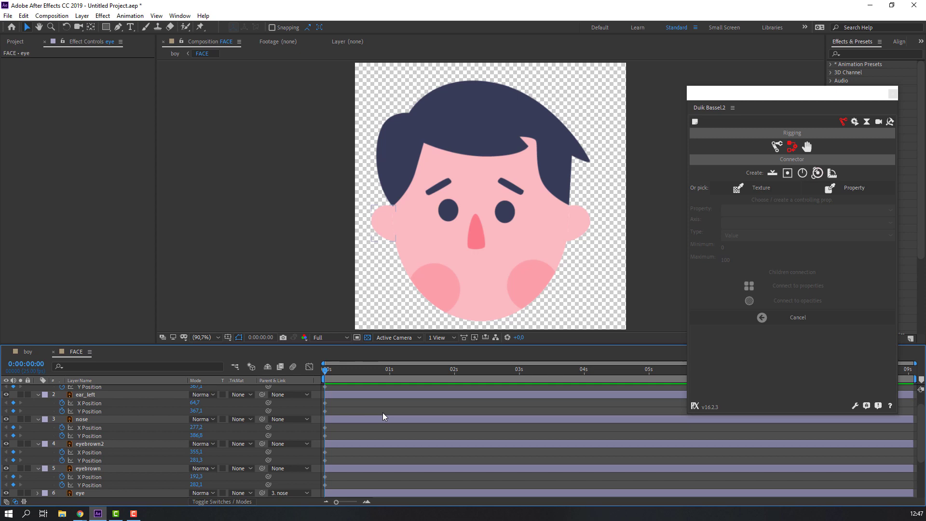
Add X and Y Position keyframes with unchanged values on all those layers at frame 10 and frame 20
key(shift+Page_Down)
scroll(122, 424, up, 1)
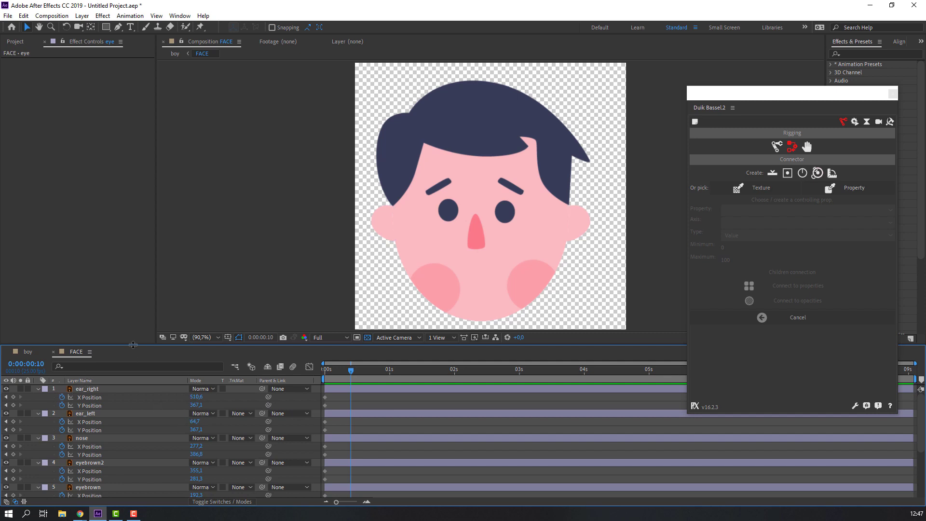
drag(134, 344, 135, 230)
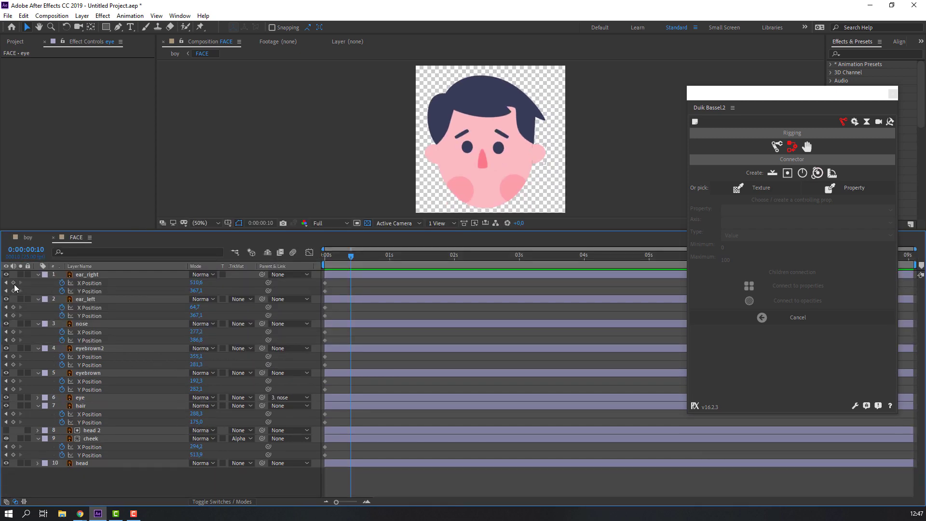
drag(13, 283, 13, 455)
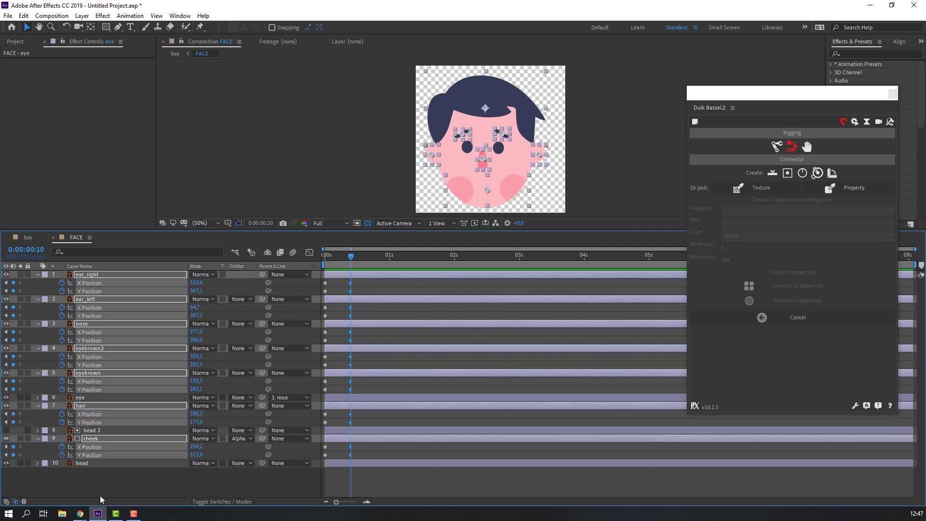
key(shift+Page_Down)
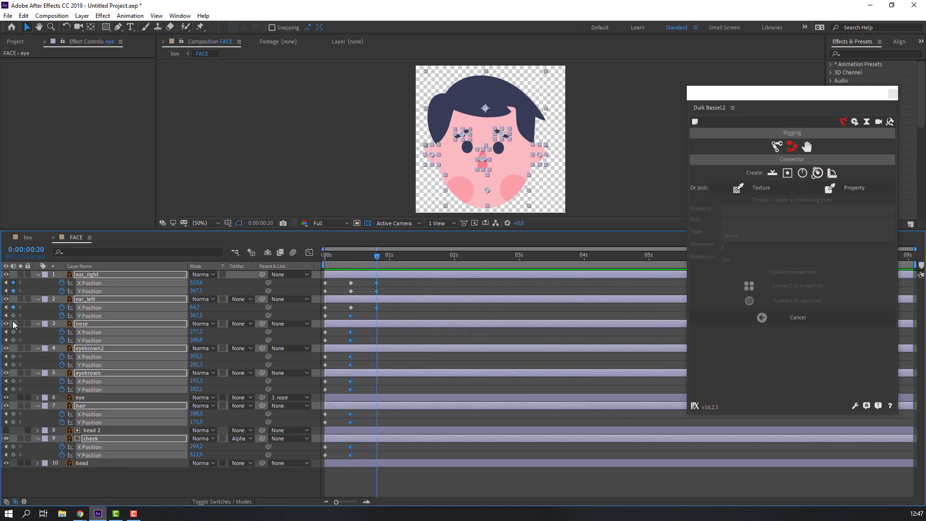
drag(13, 445, 13, 455)
At frame 0, set the X Position of ear_right to 482.6 and of ear_left to 67.7
drag(376, 257, 323, 265)
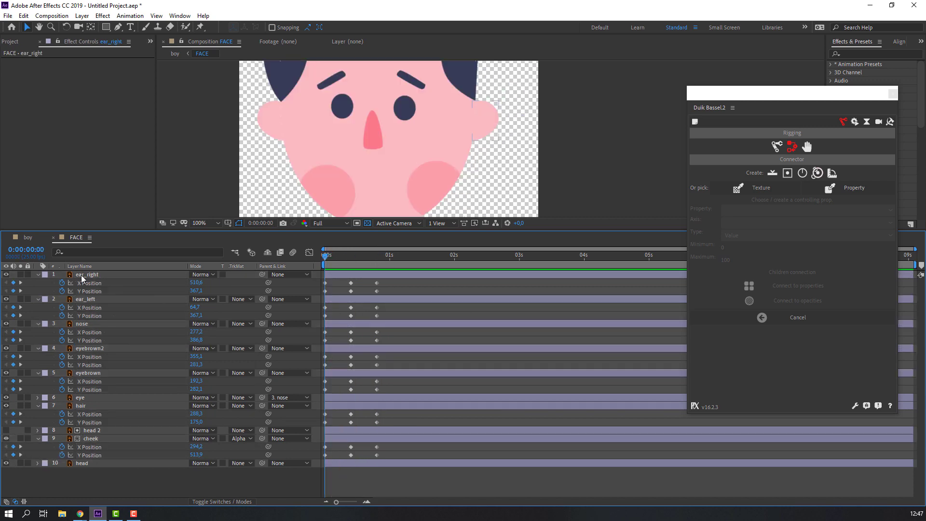
click(82, 279)
drag(196, 282, 184, 284)
key(Return)
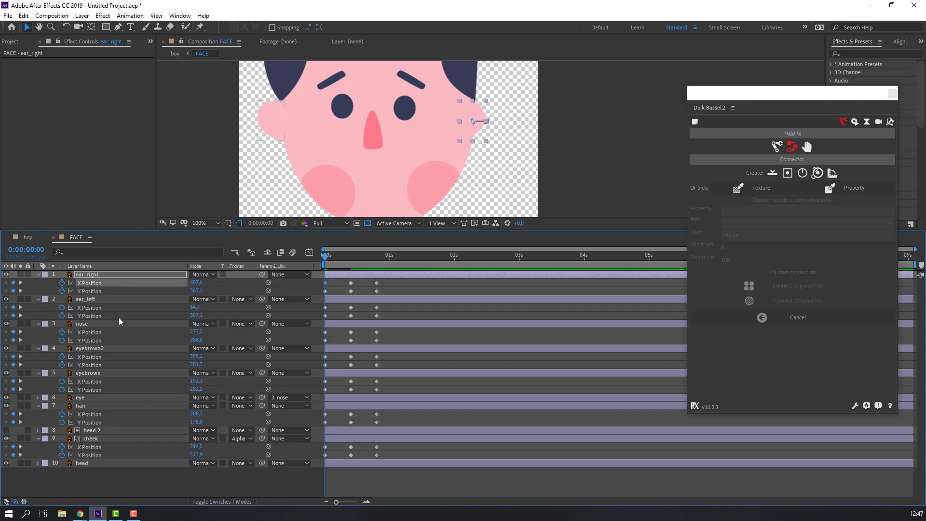
click(92, 299)
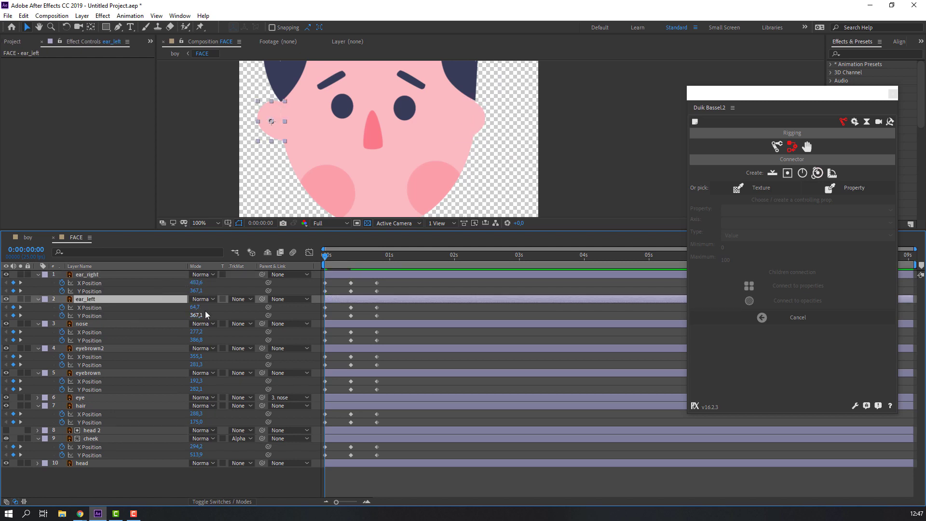
drag(194, 311, 197, 311)
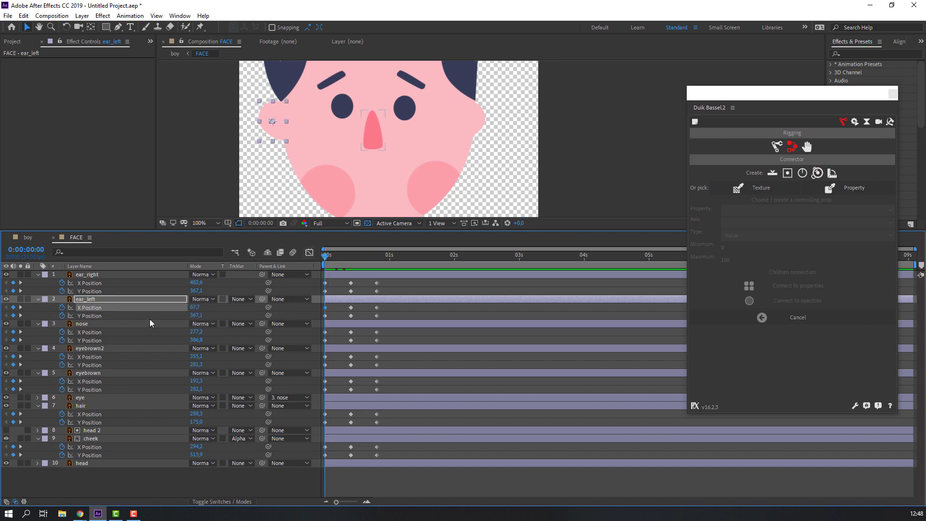
At frame 0, set X Position to 216.2 for the nose, 309.1 for eyebrown2 and 146.3 for eyebrown
click(82, 324)
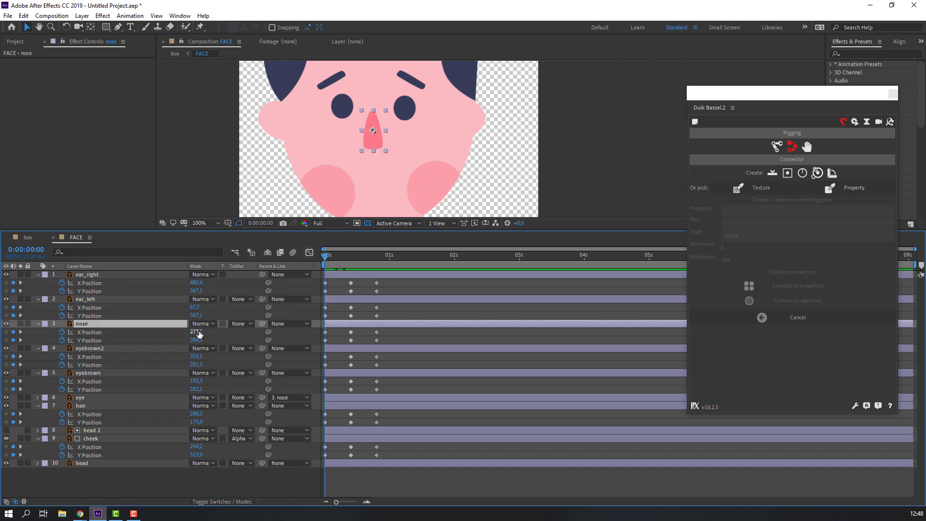
drag(196, 332, 173, 356)
click(111, 349)
shift+click(162, 373)
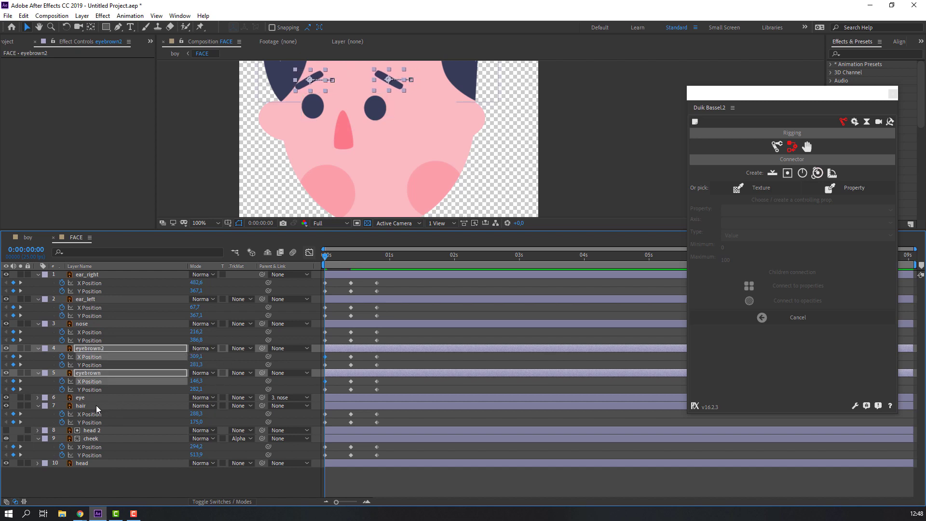
click(89, 475)
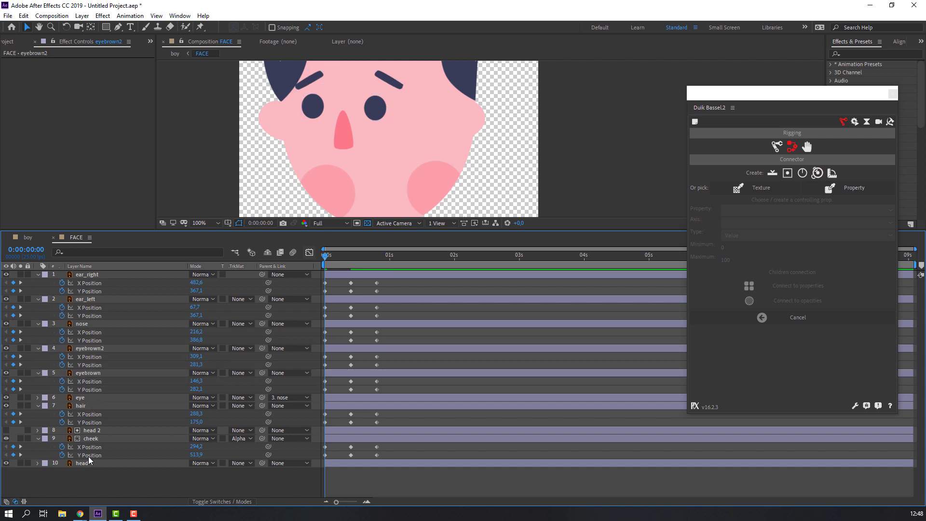
At frame 0, set the X Position of the hair to 282.3 and of the cheek to 244.2
click(84, 407)
scroll(367, 148, down, 2)
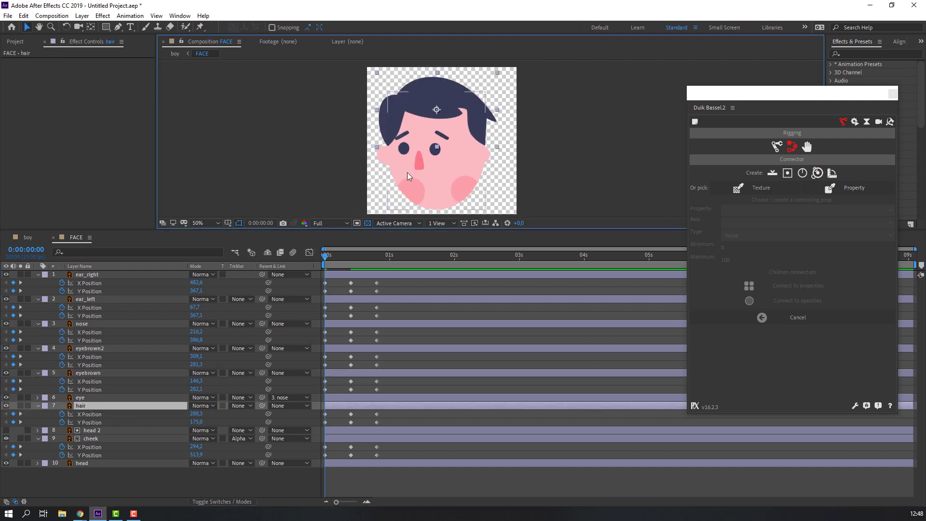
drag(192, 414, 192, 413)
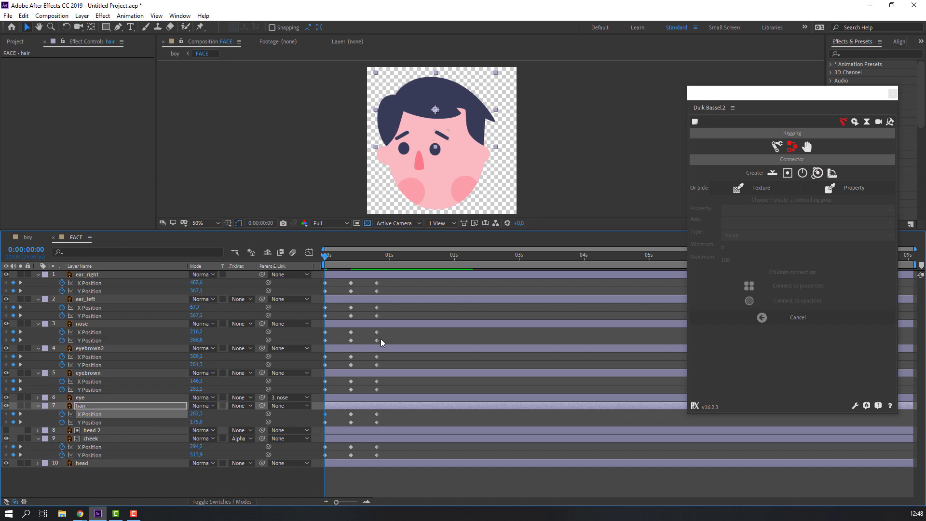
drag(326, 255, 302, 261)
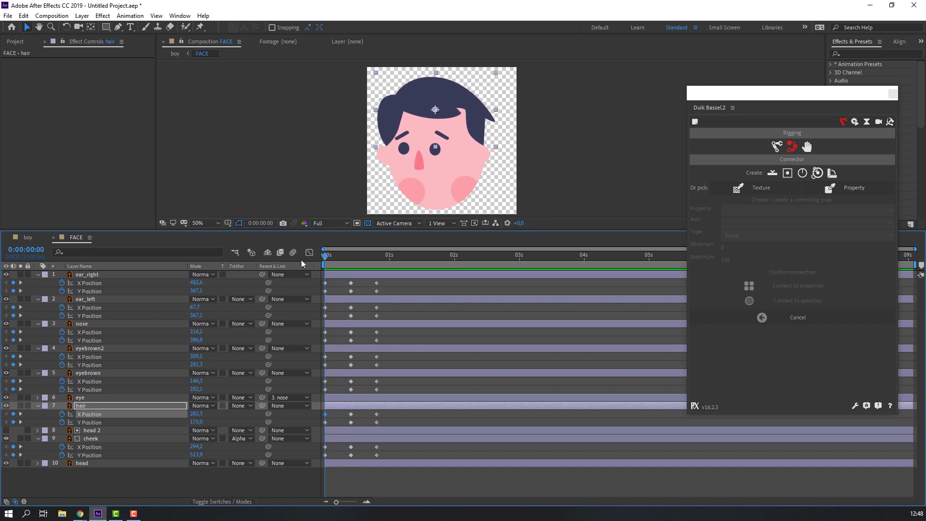
click(91, 439)
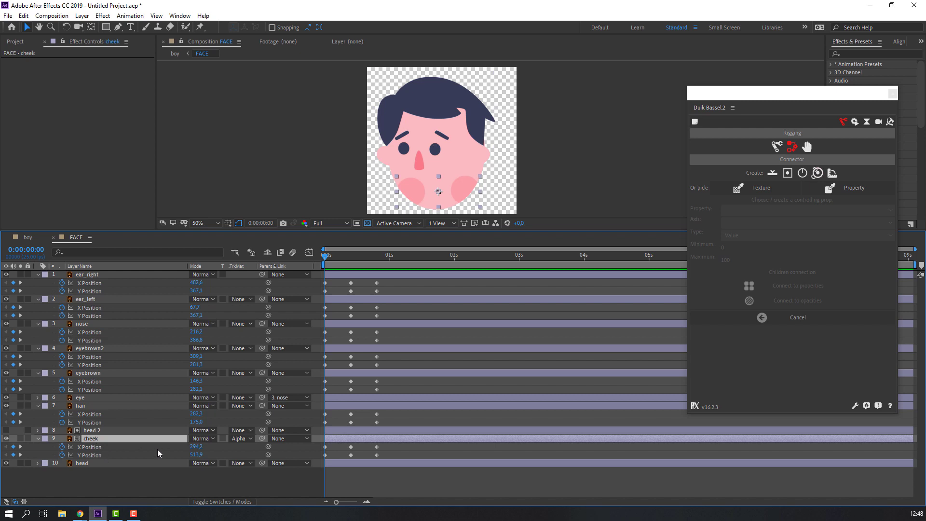
drag(196, 448, 173, 448)
click(188, 474)
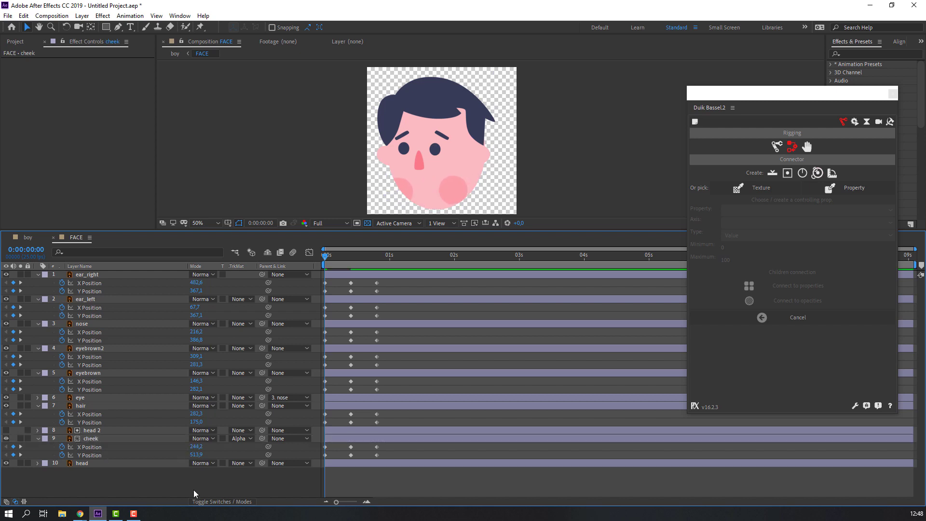
At frame 10, draw a closed downward-pointing triangle below the nose with the Pen tool as a new mouth shape layer
drag(117, 27, 130, 38)
scroll(388, 181, up, 2)
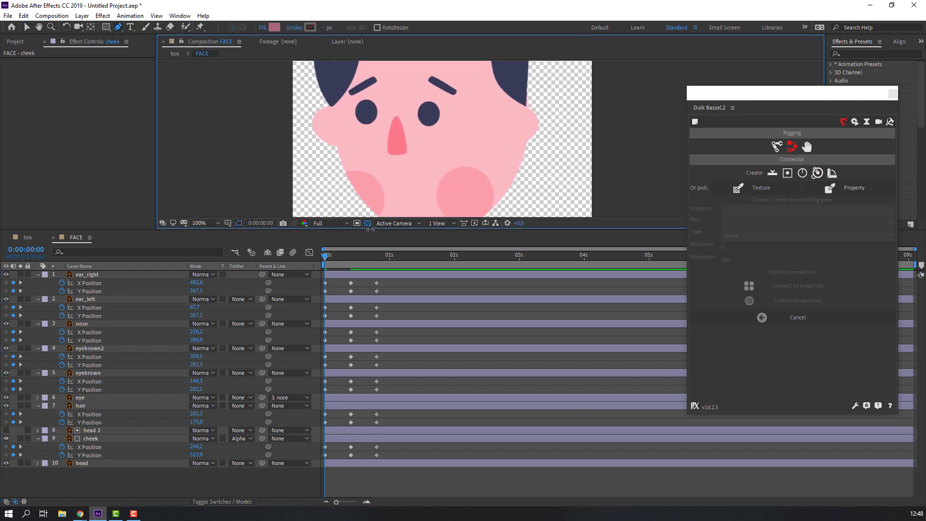
drag(332, 257, 351, 257)
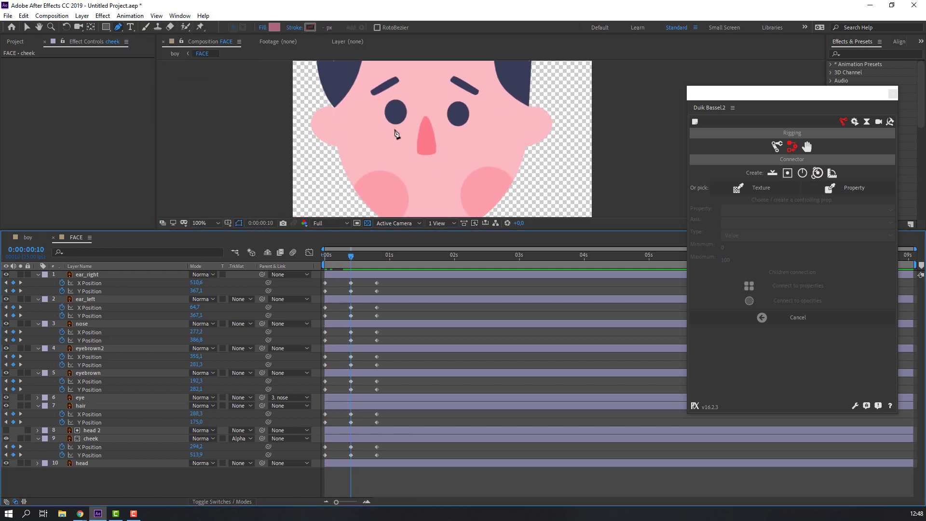
drag(422, 193, 418, 144)
key(period)
key(comma)
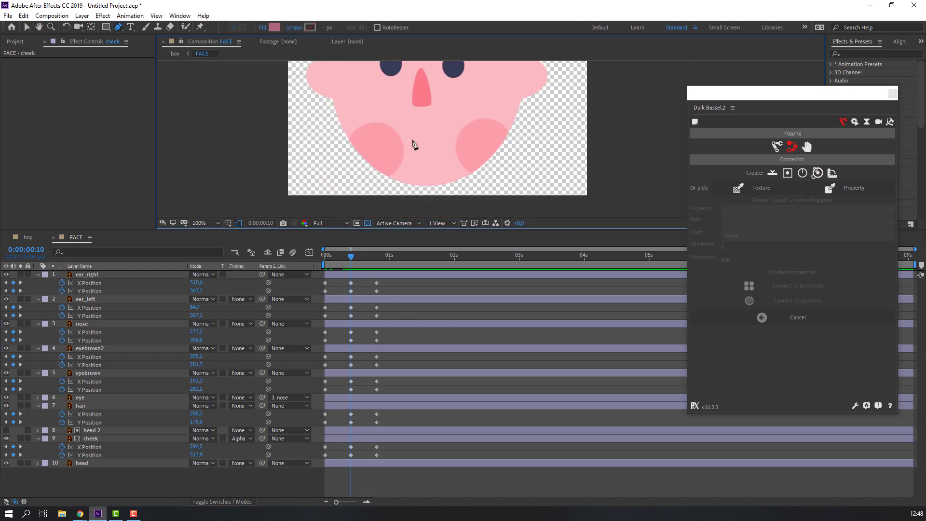
click(410, 129)
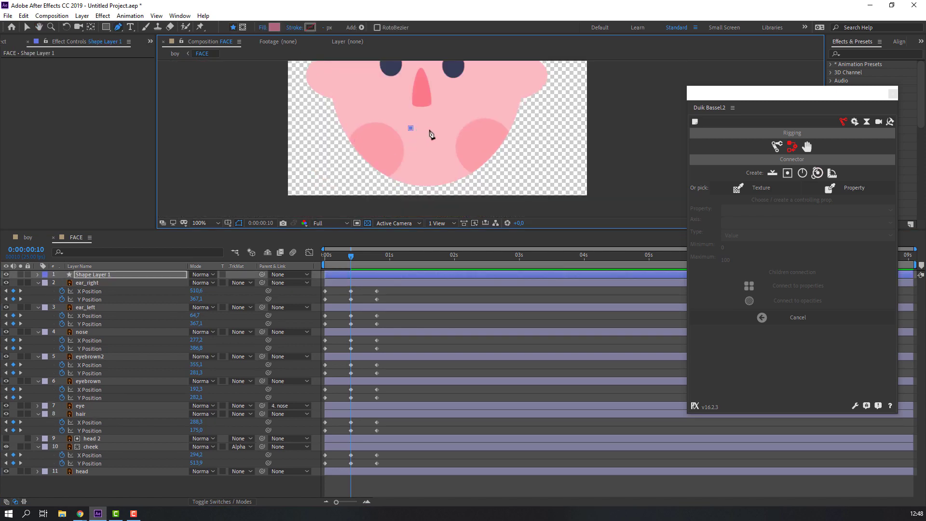
click(447, 128)
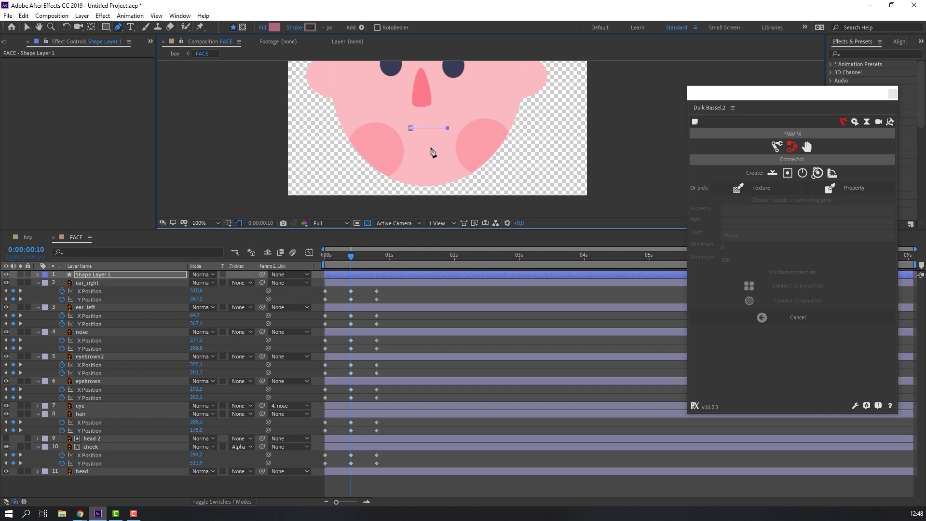
click(430, 145)
click(411, 128)
Convert the triangle's lower point into a smooth curve and raise it slightly to form a rounded smiling mouth
key(period)
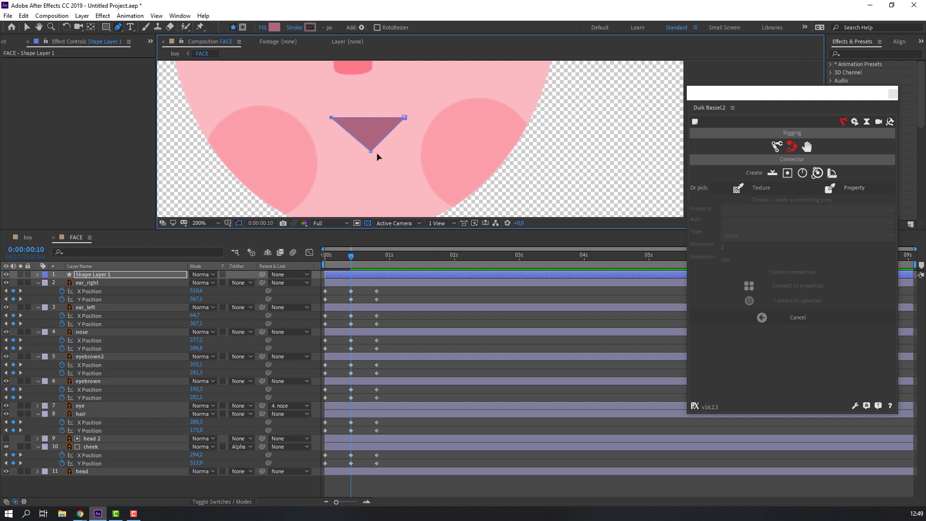
mouse_move(370, 151)
mouse_down()
mouse_move(401, 152)
mouse_move(371, 147)
mouse_up()
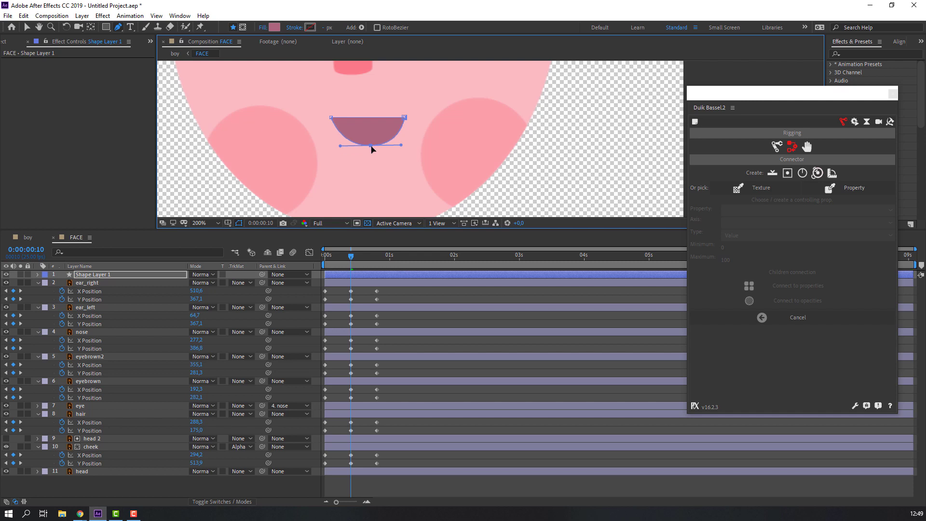
click(413, 292)
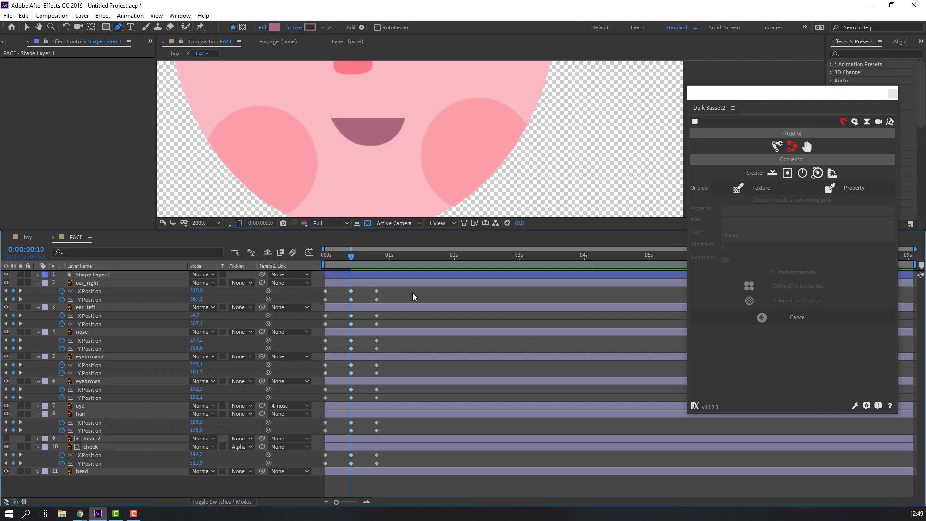
scroll(378, 196, down, 1)
Rename the new shape layer as mouth
key(v)
click(82, 275)
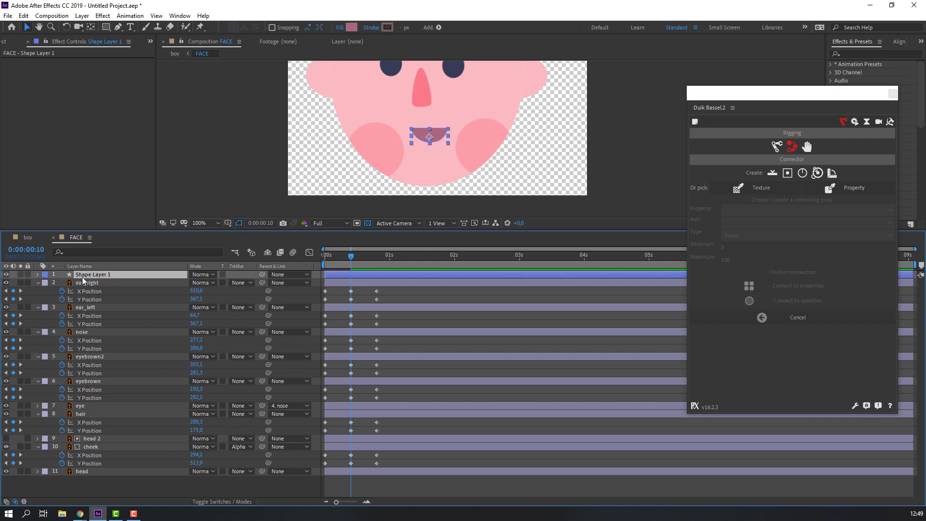
text(m)
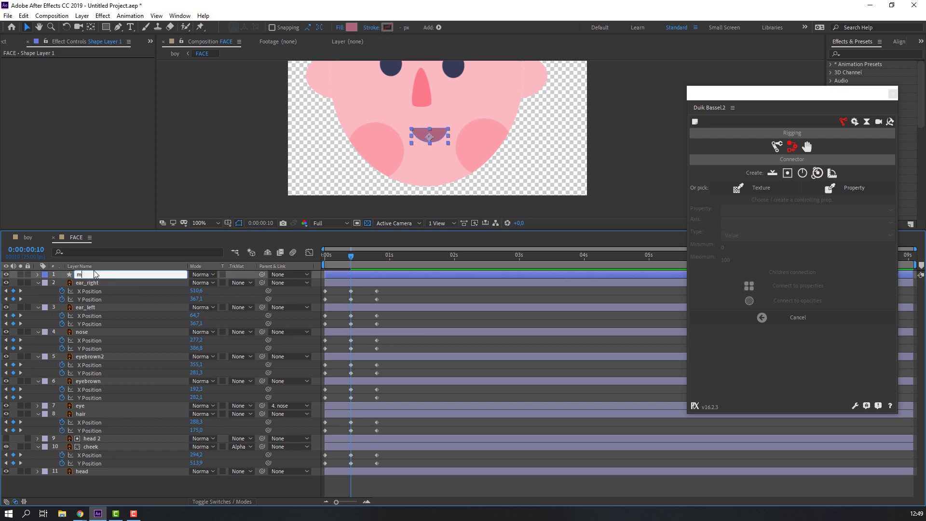
text(ouths)
key(BackSpace)
key(Return)
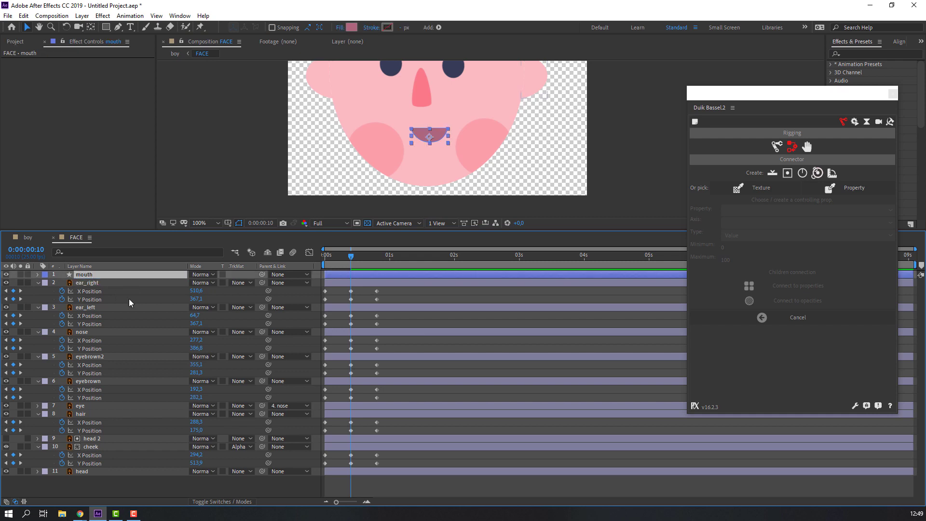
Set the mouth shape's fill color to off-white F7F8FB
click(353, 28)
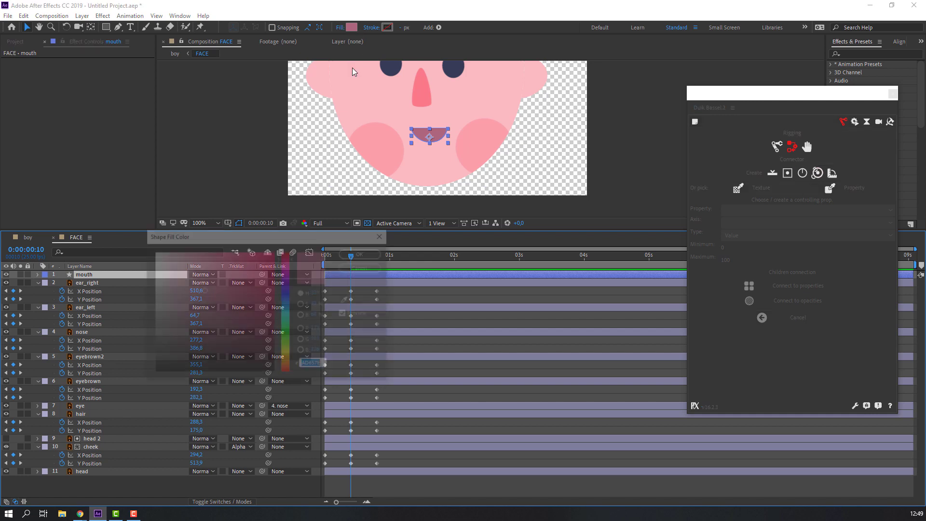
click(393, 68)
drag(178, 280, 154, 253)
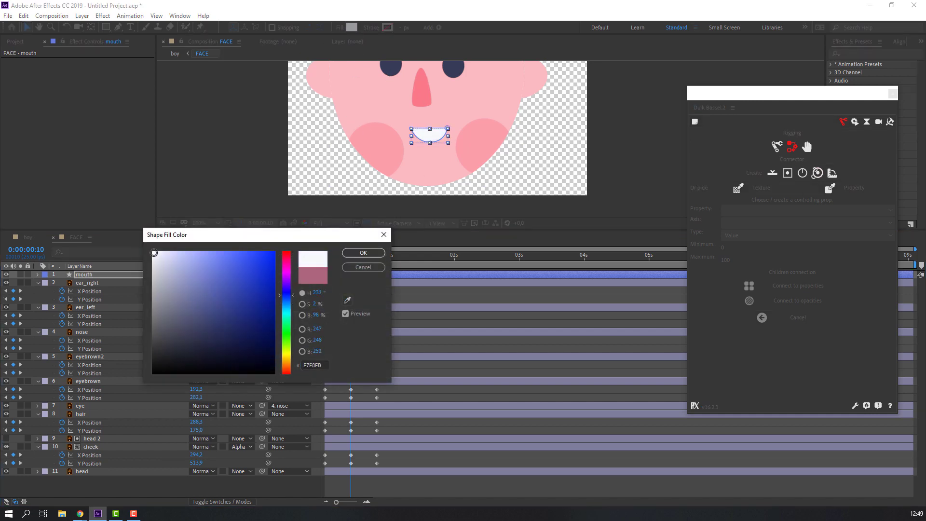
click(362, 255)
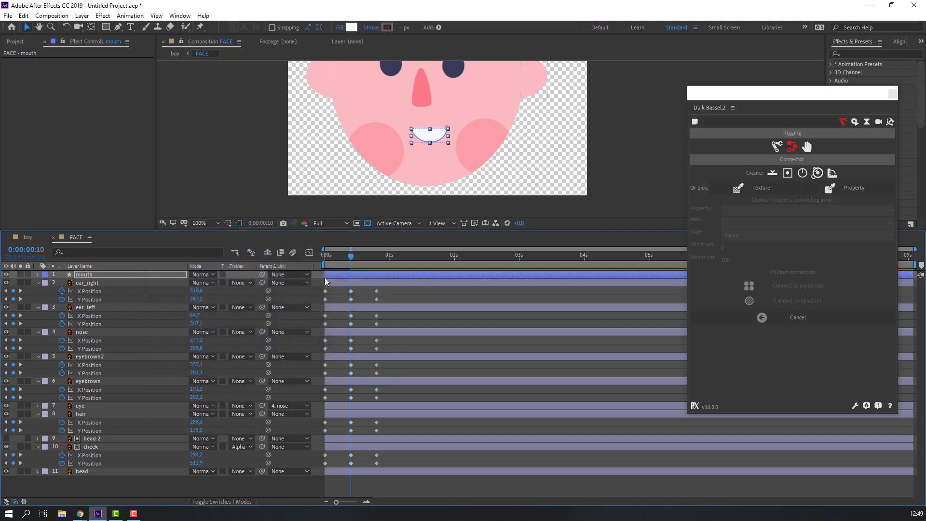
Separate the mouth layer's position dimensions and keyframe its X and Y Position at frames 0, 10 and 20
click(79, 273)
key(p)
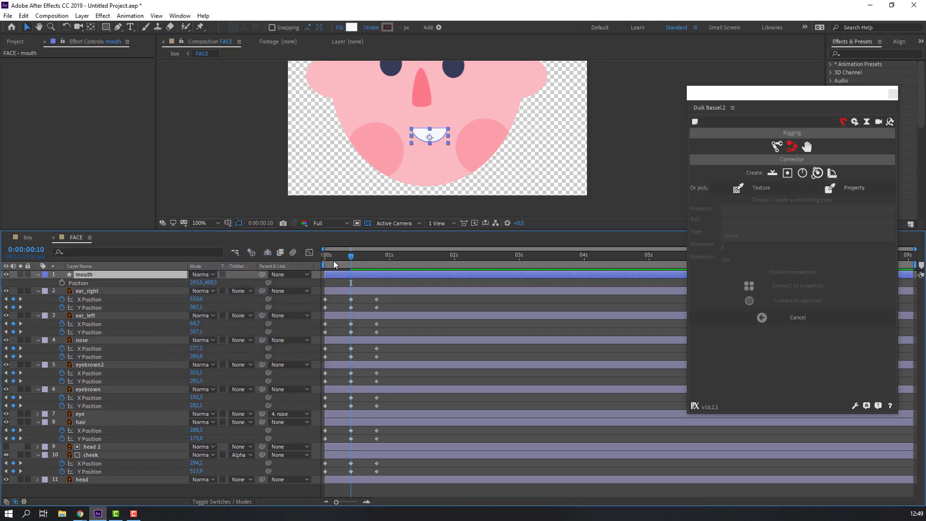
key(Home)
click(240, 282)
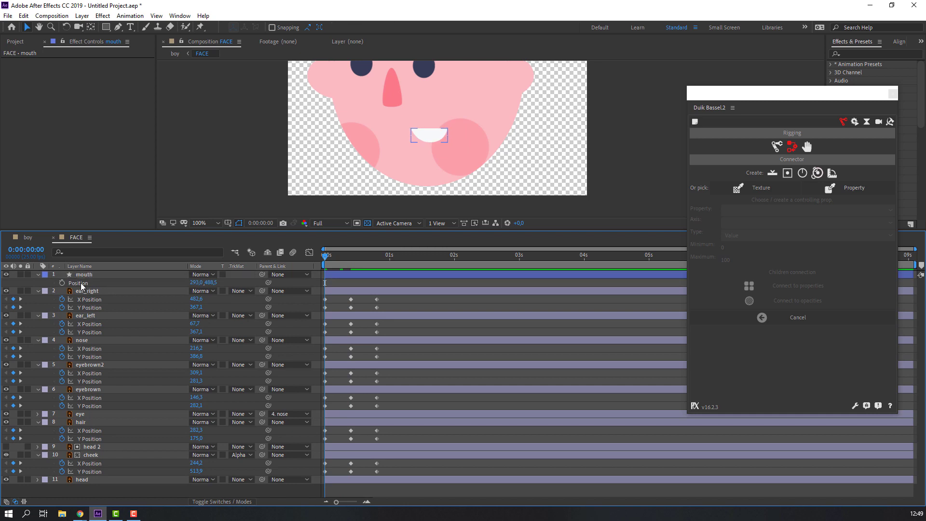
click(80, 283)
right_click(82, 283)
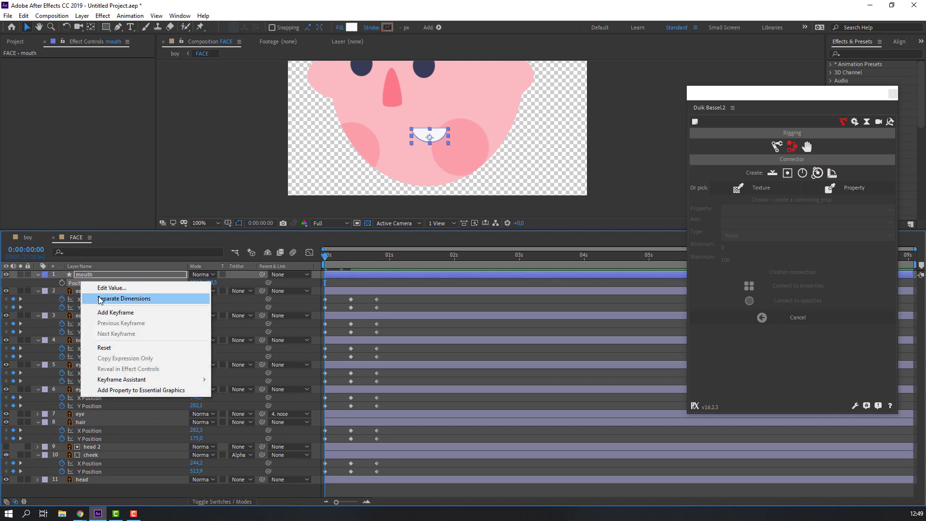
click(137, 299)
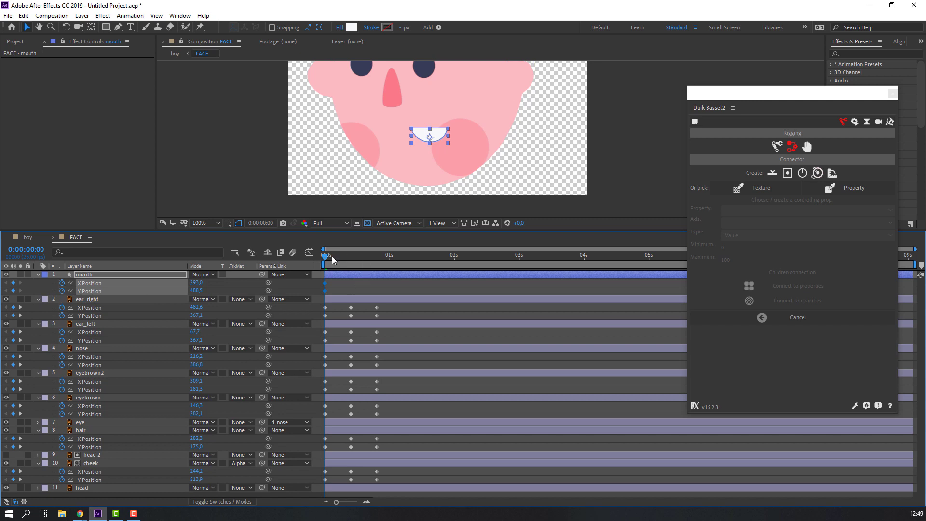
drag(332, 256, 350, 256)
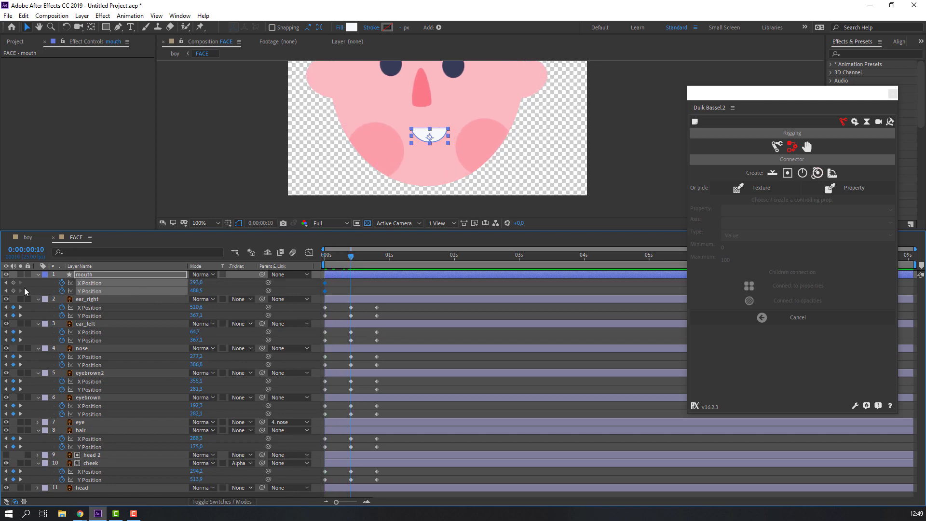
click(377, 257)
At frame 0, shift the mouth toward the turned nose, to about X 229 and Y 494.5
key(Home)
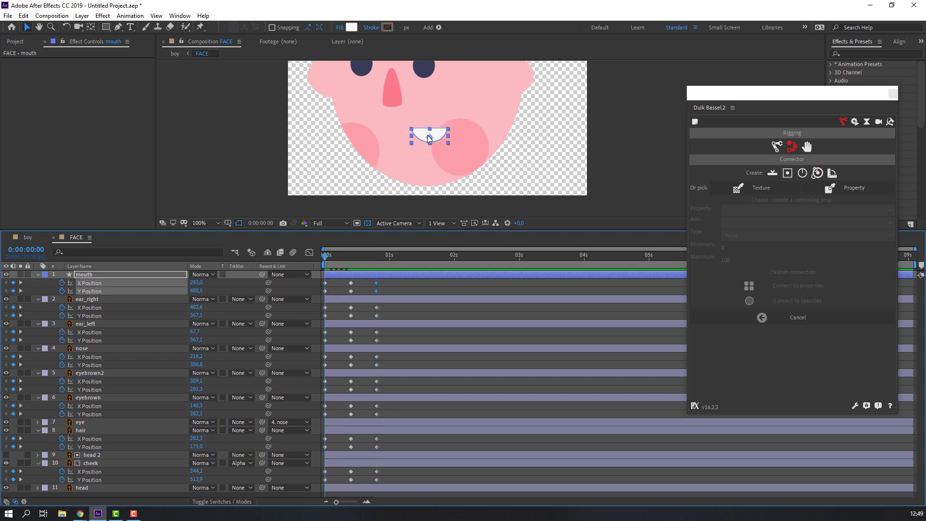
drag(418, 135, 388, 140)
click(388, 281)
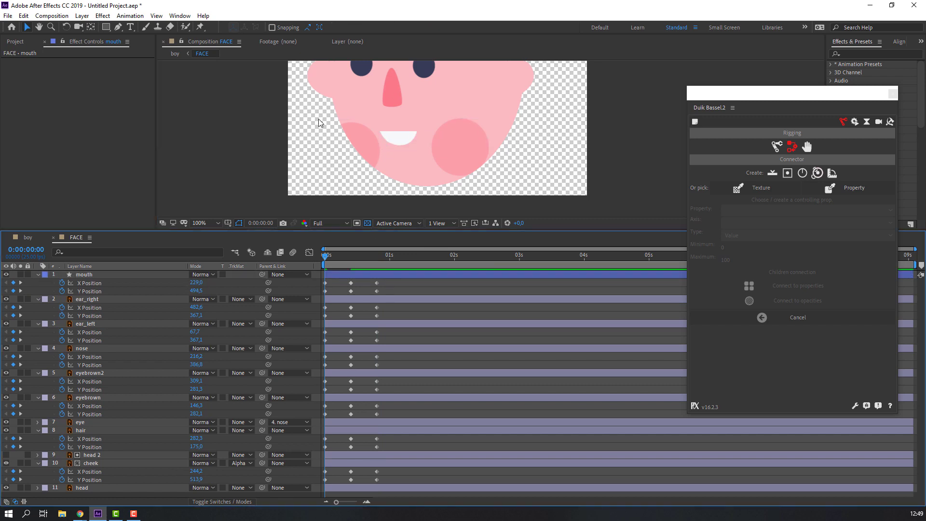
key(comma)
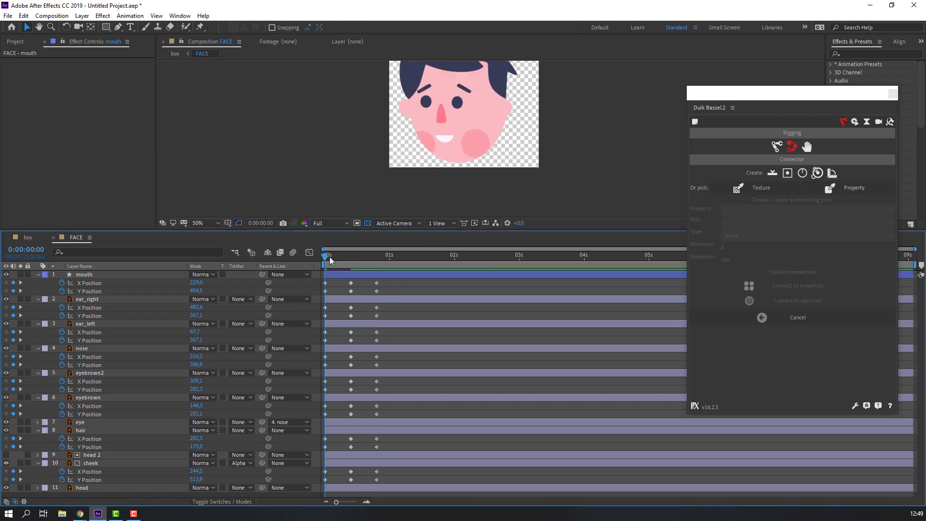
At frame 20, move the mouth toward the opposite side of the face, to about X 329 and Y 499.5
drag(329, 257, 378, 260)
key(period)
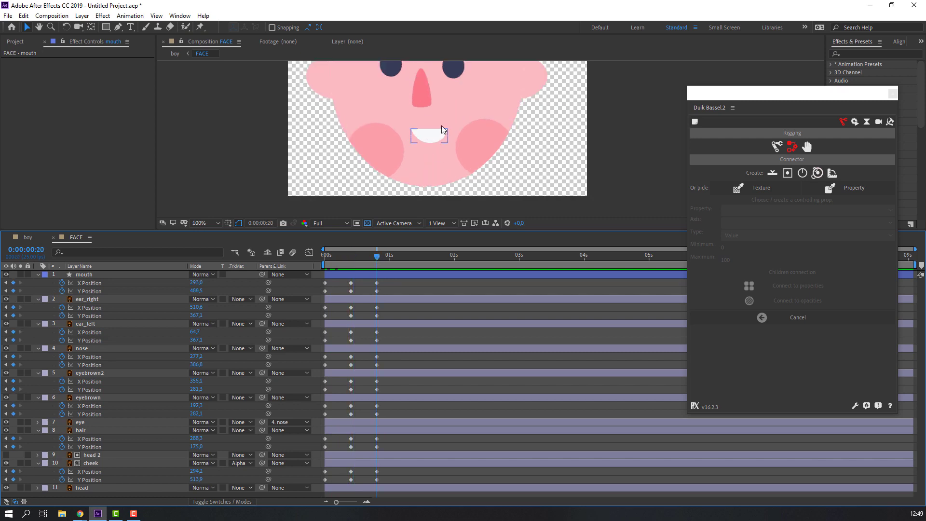
drag(473, 113, 401, 143)
click(358, 169)
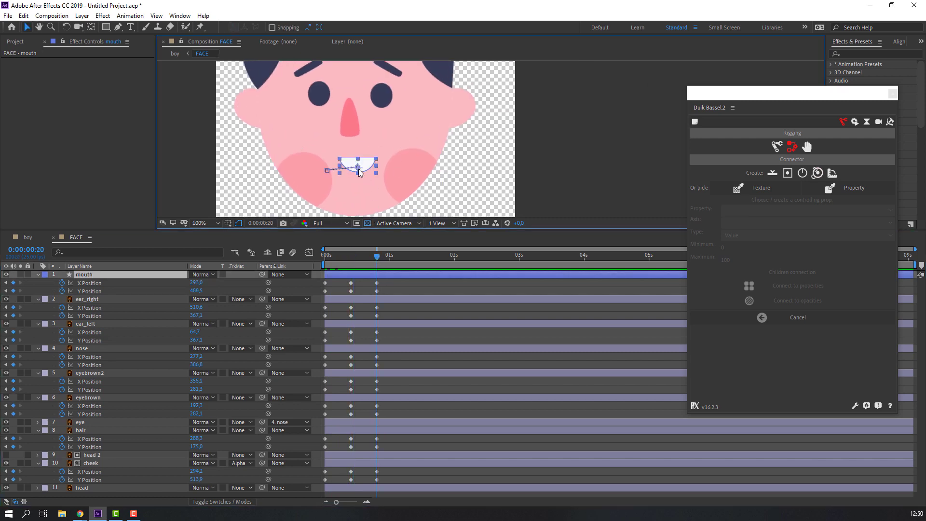
drag(367, 166, 384, 172)
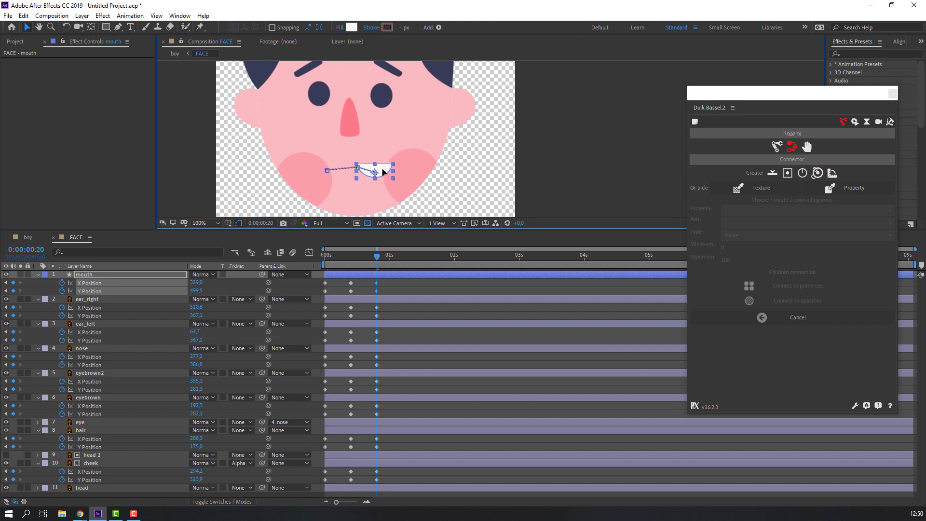
At frame 20, move the cheeks to about X 335.2, Y 517.9 and the nose to about X 340.2, Y 382.8
click(310, 179)
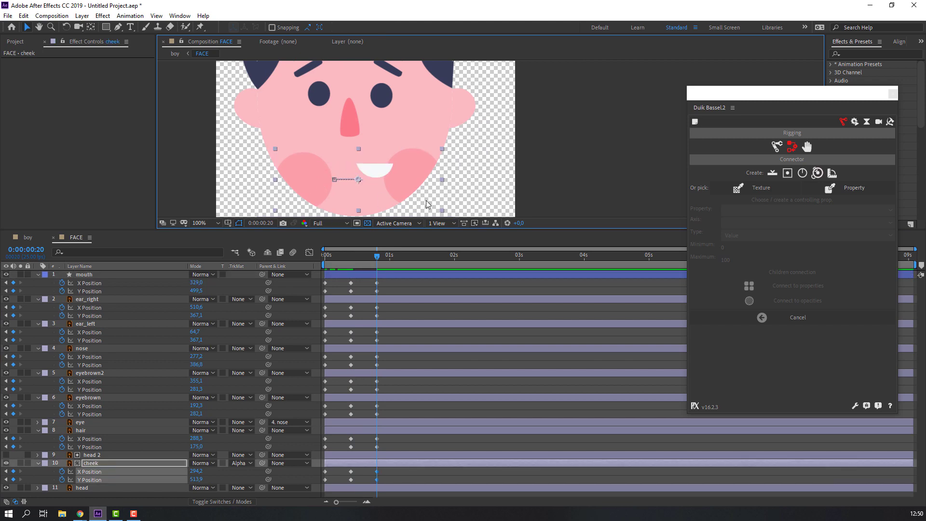
drag(406, 184, 425, 185)
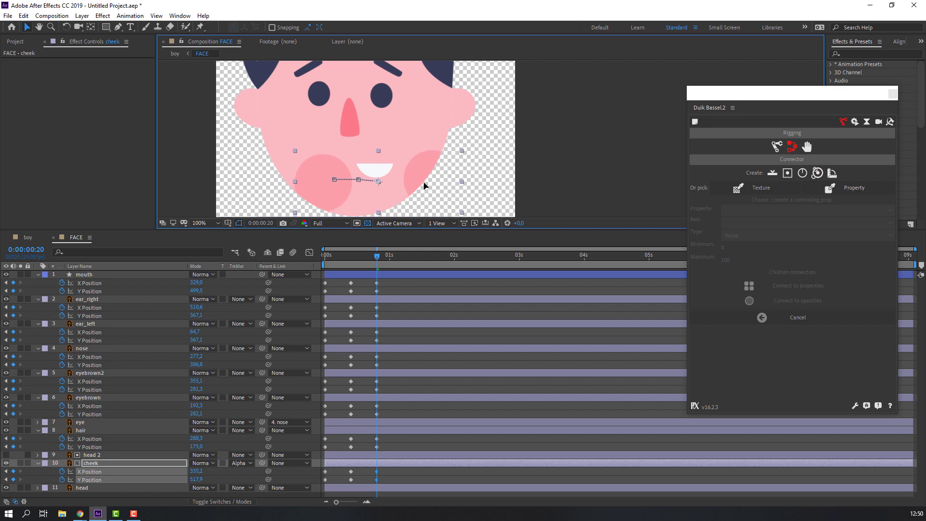
scroll(425, 144, up, 2)
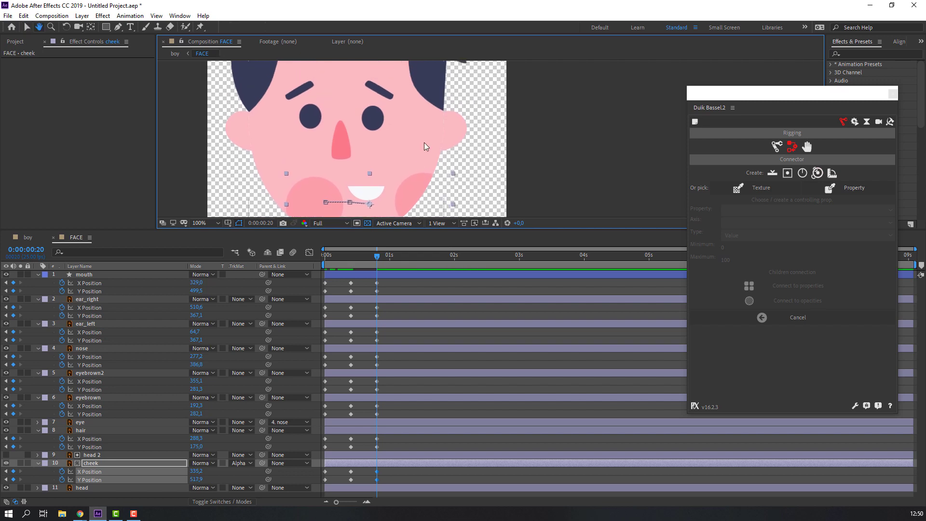
click(341, 151)
drag(340, 152, 371, 150)
At frame 20, shift both eyebrows together so eyebrown2 sits at about X 418.1 and eyebrown at about X 255.3
click(307, 94)
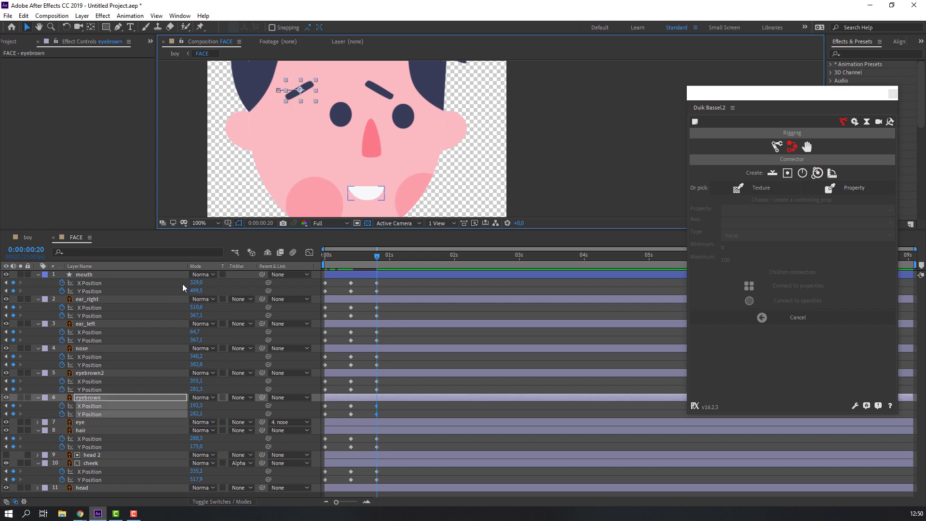
ctrl+click(97, 374)
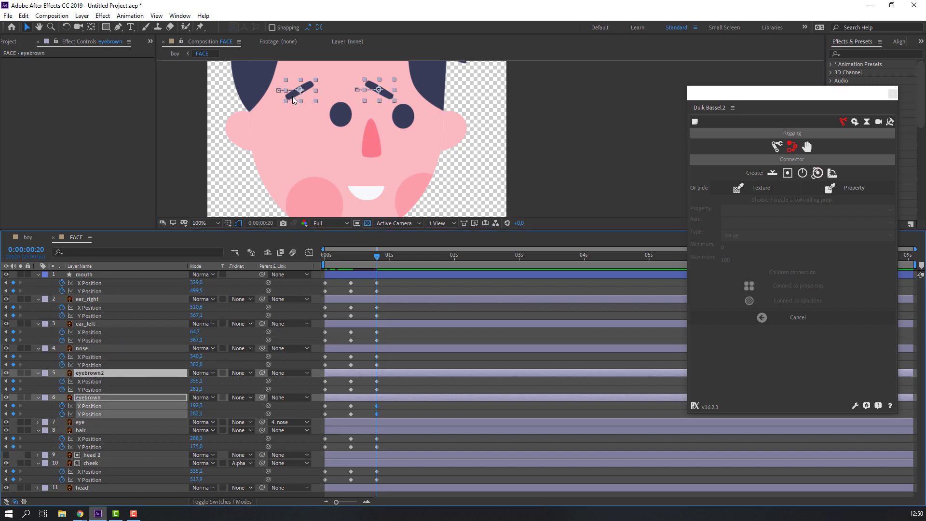
drag(292, 97, 323, 99)
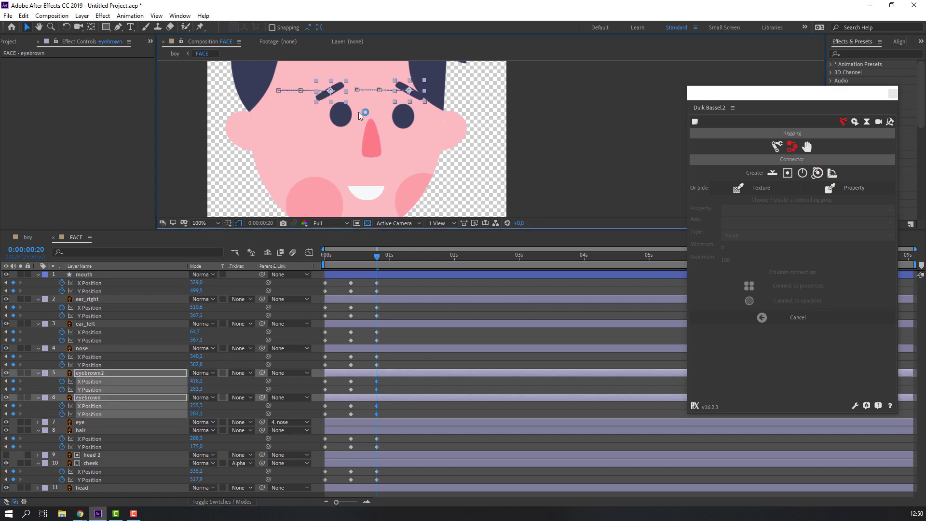
At frame 20, set the X Position of ear_left to 77.7 and of ear_right to 482.6
click(235, 136)
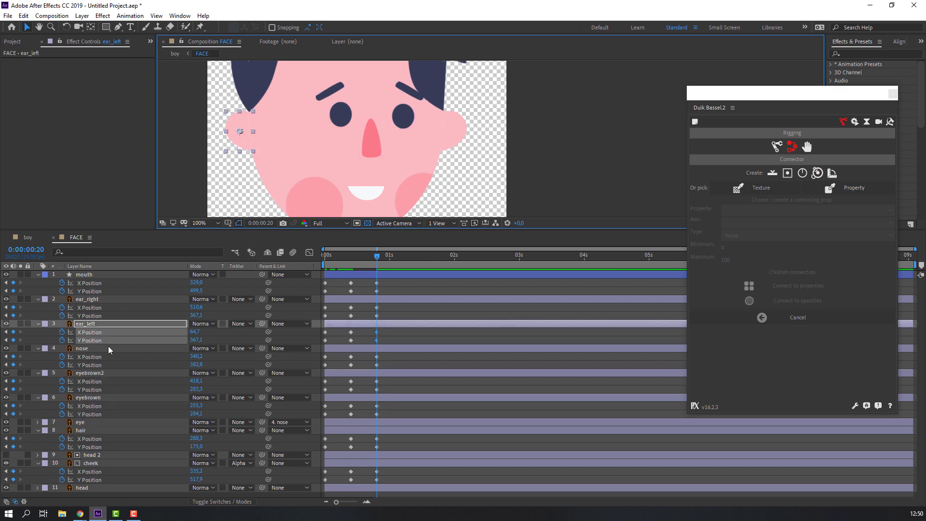
click(225, 334)
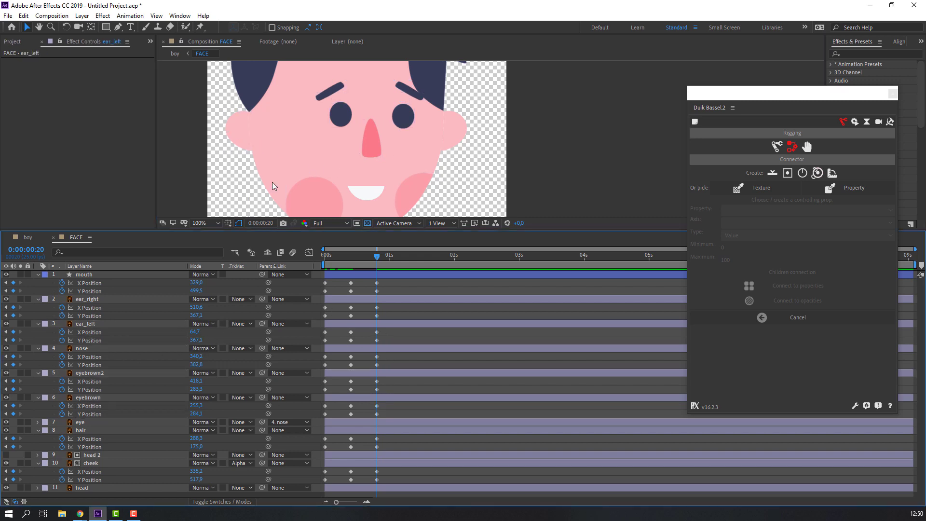
click(243, 127)
drag(194, 332, 202, 333)
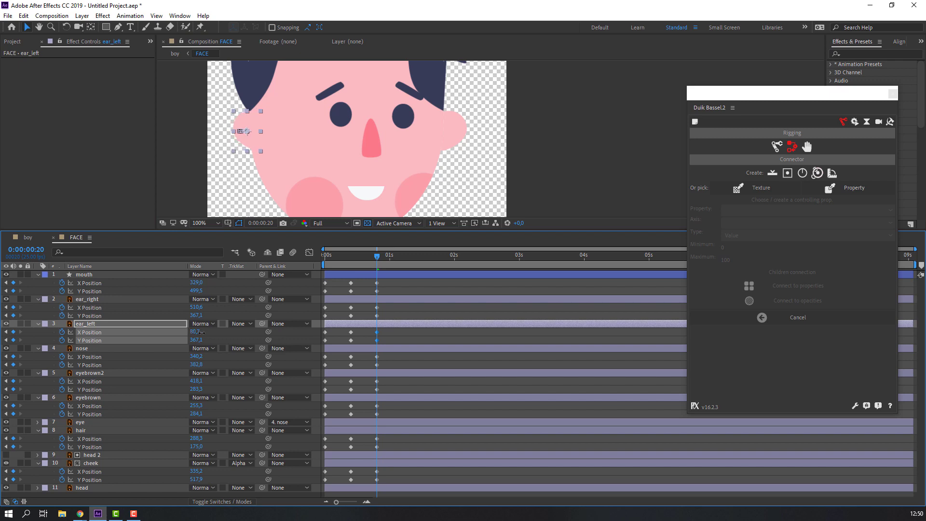
click(94, 300)
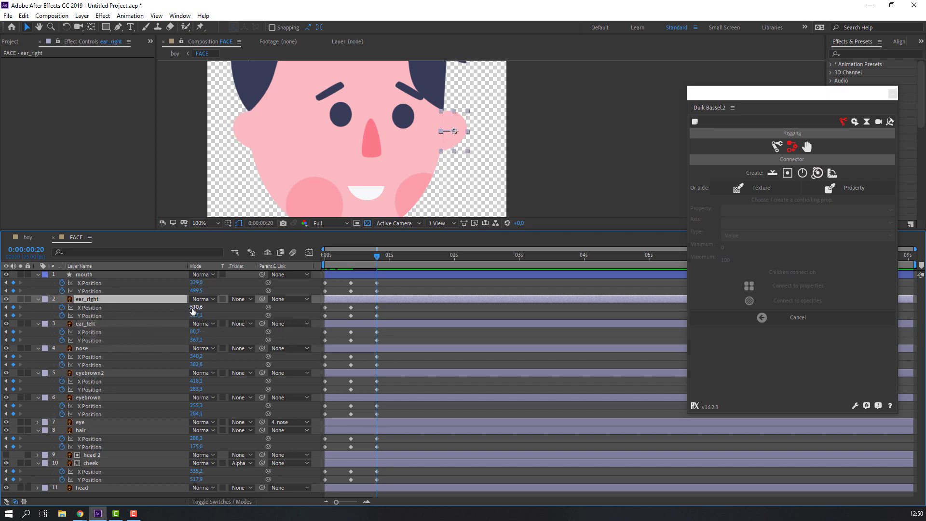
drag(195, 309, 192, 333)
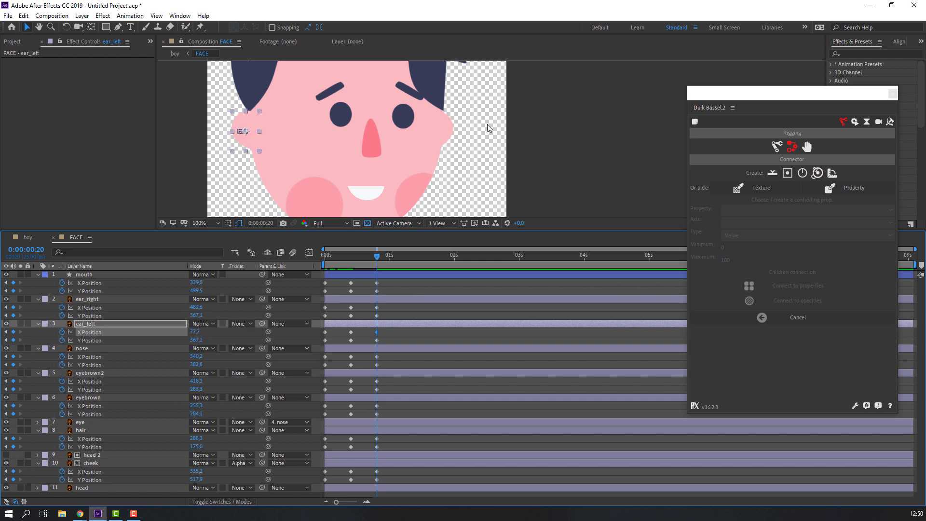
Preview the head turn and set the hair's X Position to 297.3 at frame 20
scroll(487, 124, down, 4)
scroll(465, 181, up, 3)
scroll(418, 215, down, 1)
click(395, 282)
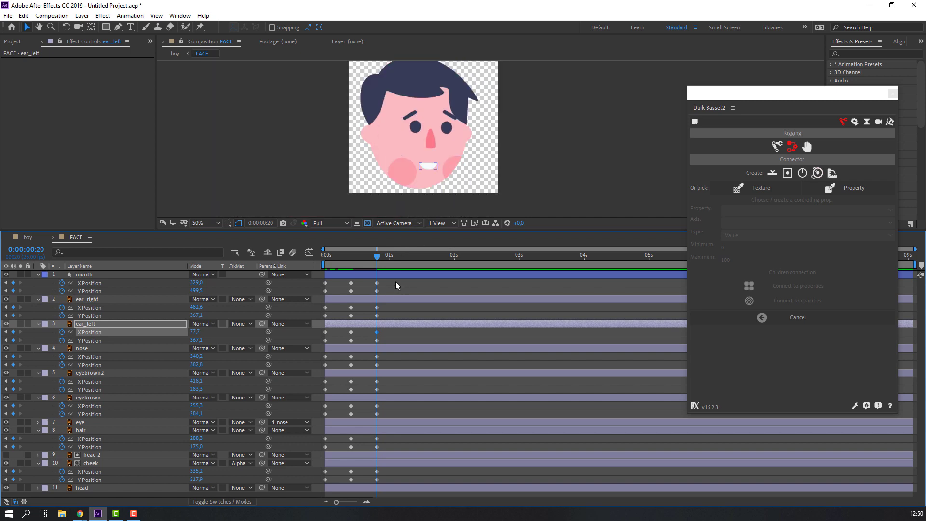
mouse_move(367, 257)
mouse_down()
mouse_move(324, 256)
mouse_move(377, 260)
mouse_move(294, 262)
mouse_move(375, 263)
mouse_up()
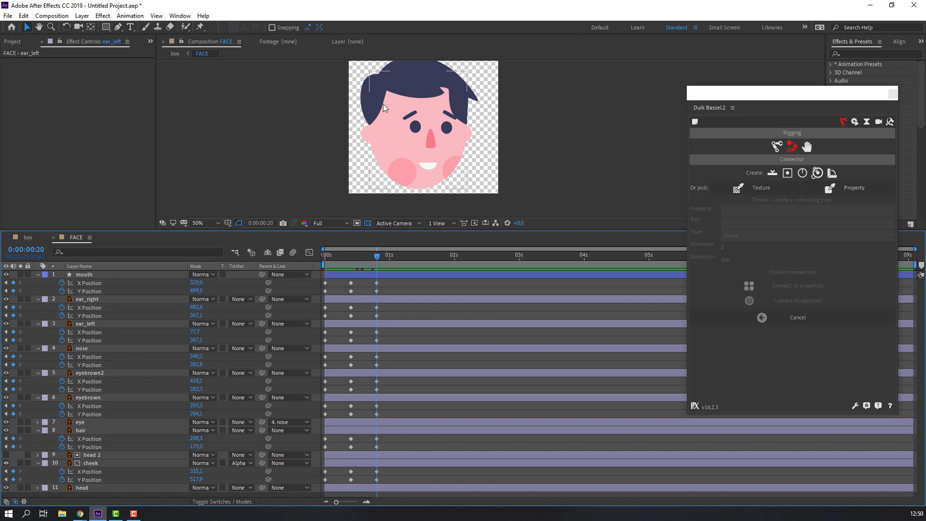
click(378, 73)
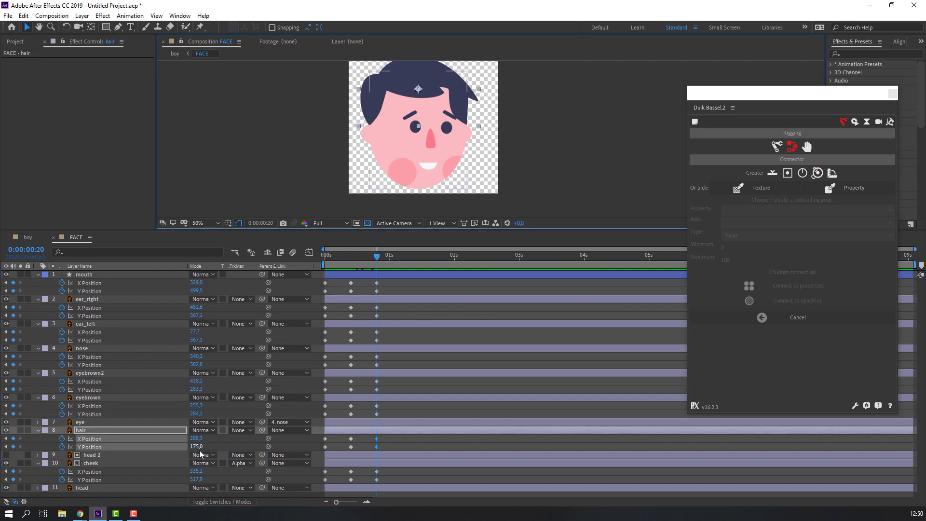
drag(196, 438, 199, 438)
click(439, 357)
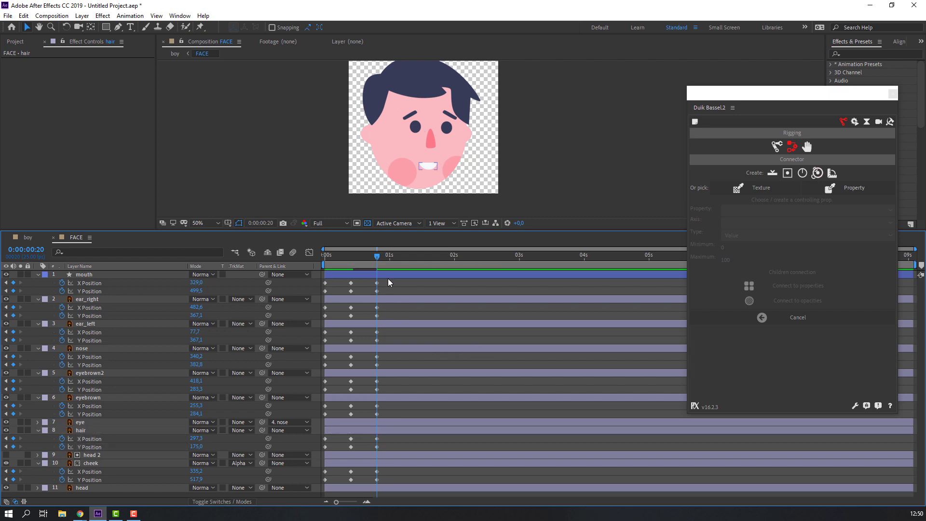
mouse_move(380, 258)
mouse_down()
mouse_move(312, 258)
mouse_move(371, 260)
mouse_up()
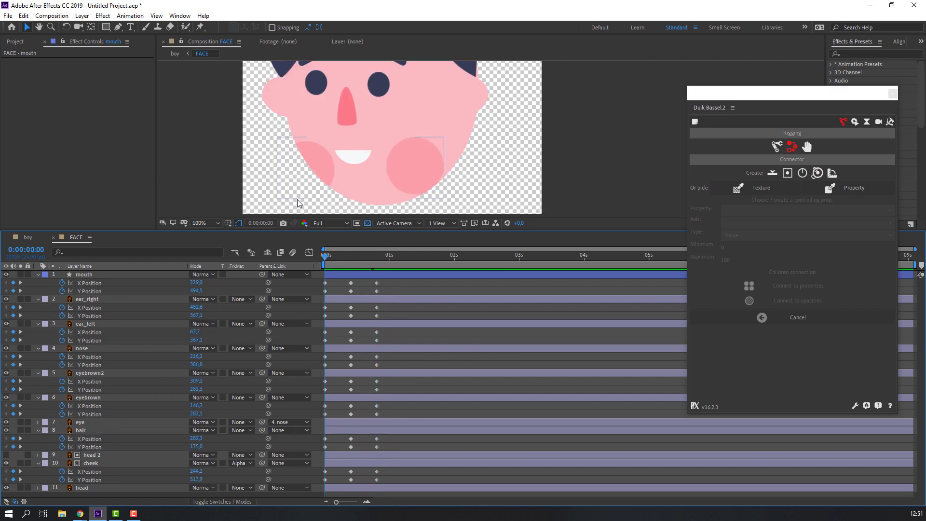
At frame 0, lower the mouth by setting its Y Position to 532.5
click(91, 291)
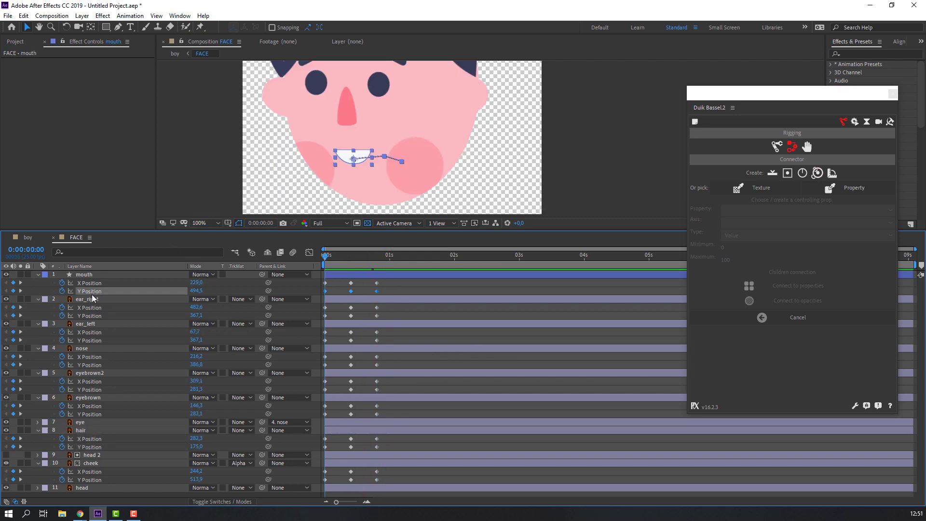
click(331, 291)
click(332, 293)
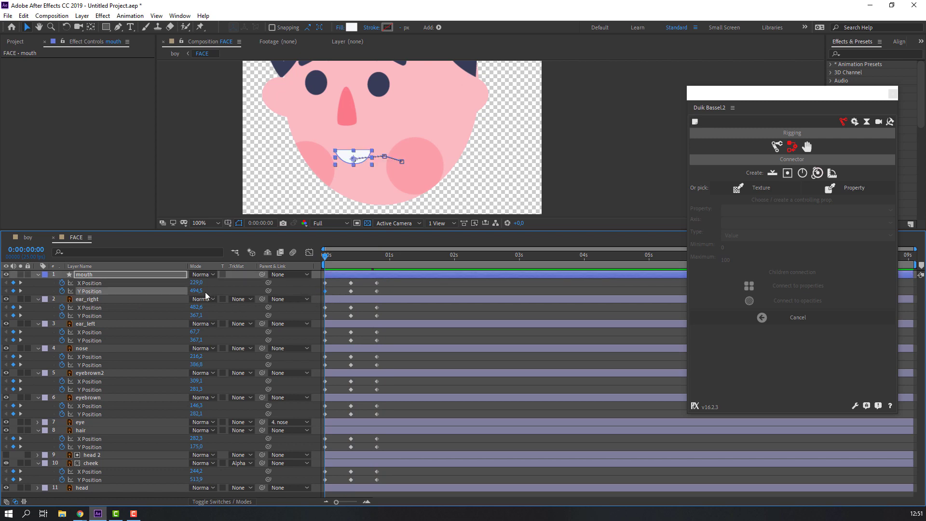
drag(195, 291, 201, 322)
At frame 0, set the Y Position of ear_right to 399.1 and of ear_left to 372.1
drag(333, 312, 314, 323)
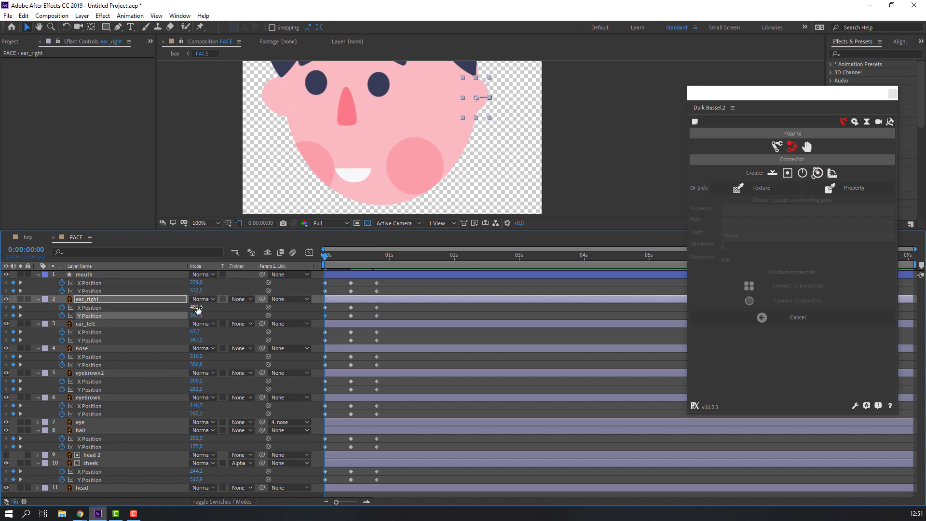
drag(200, 315, 210, 316)
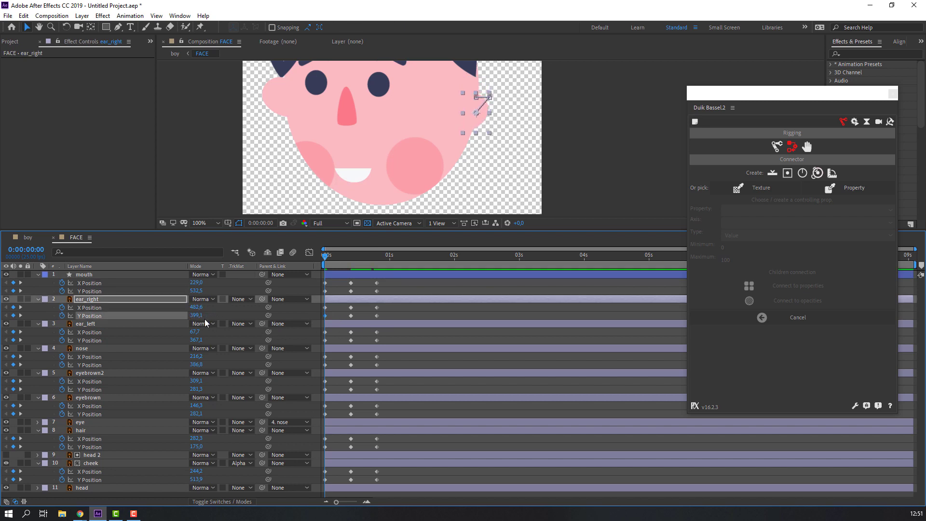
click(333, 340)
drag(202, 344, 202, 346)
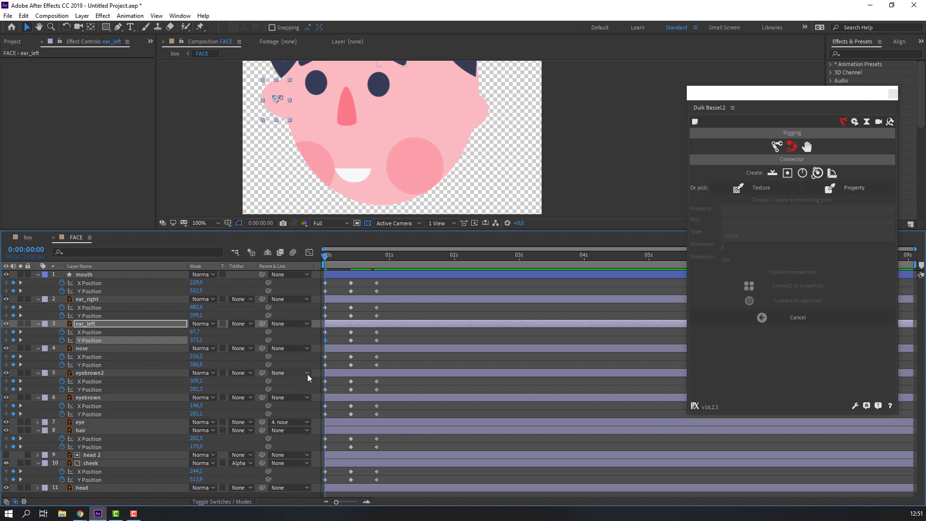
At frame 0, set the nose's Y Position to 433.8, eyebrown2's to 334.3 and eyebrown's to 335.1
click(216, 364)
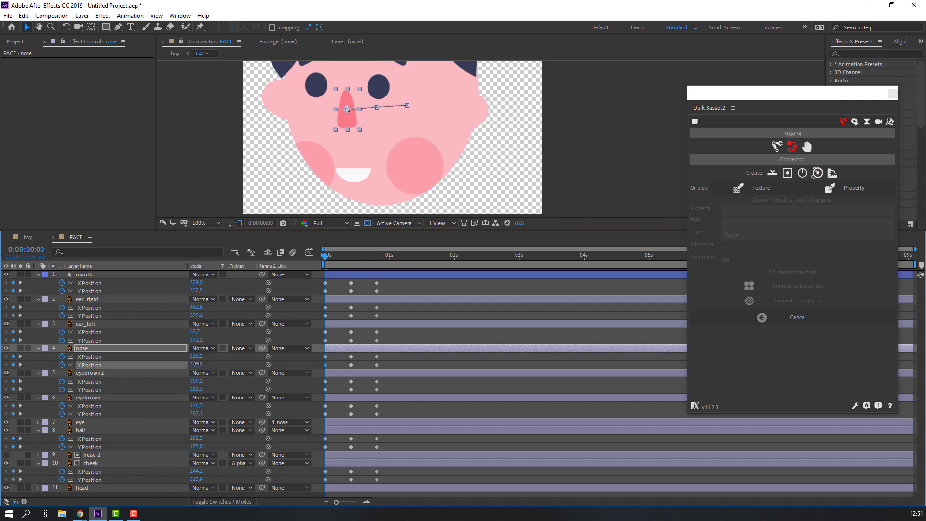
drag(197, 365, 202, 358)
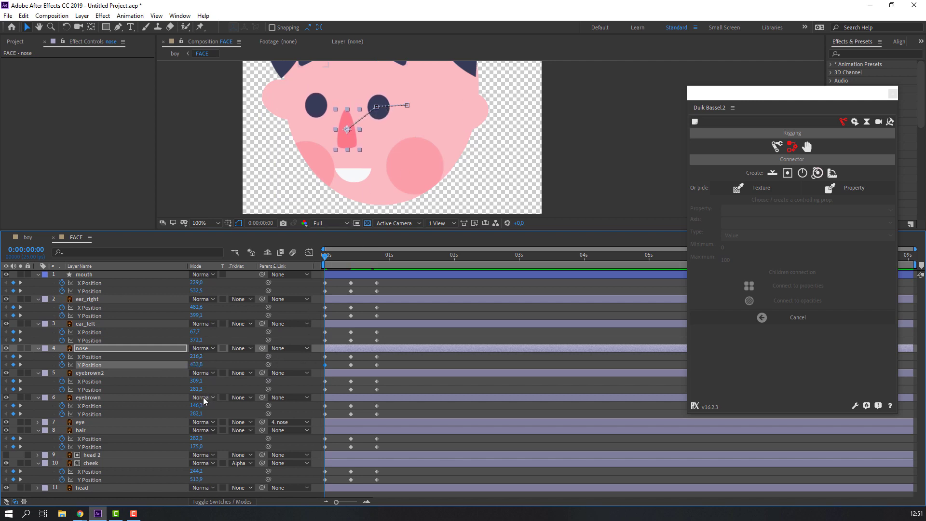
click(328, 389)
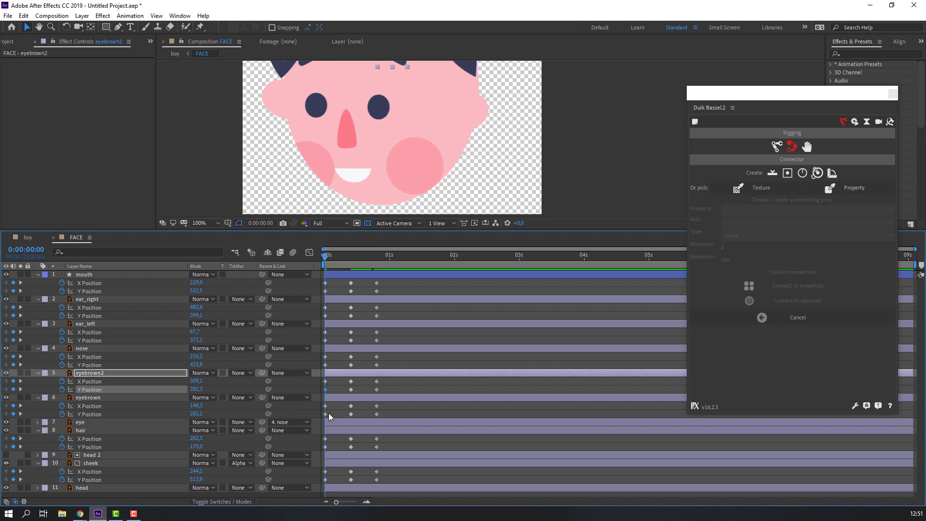
shift+click(326, 414)
drag(425, 106, 413, 143)
drag(195, 413, 215, 412)
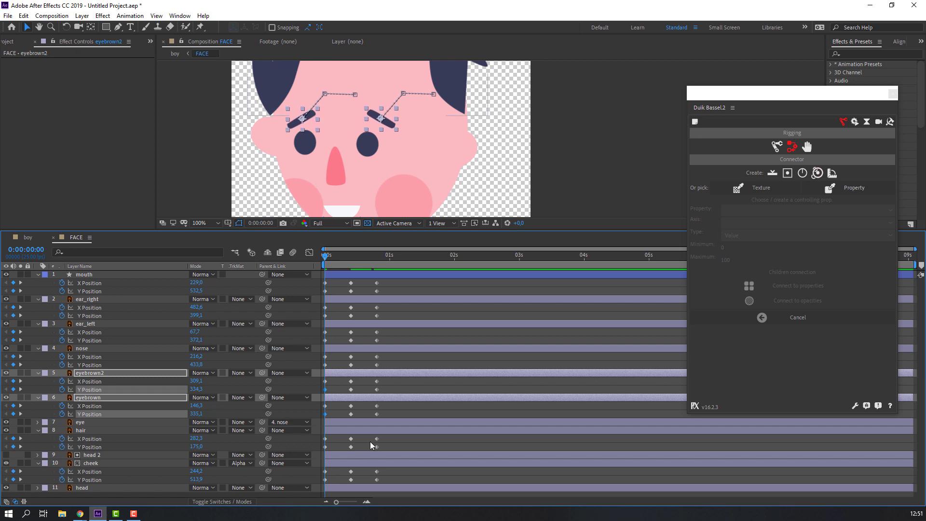
Lower the hair at frame 0 by setting its Y Position to 185.0
click(326, 447)
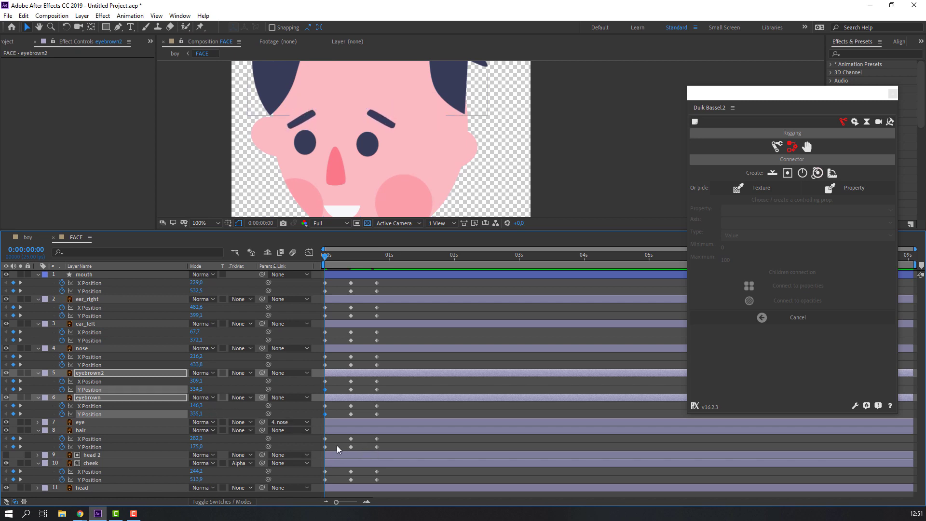
scroll(401, 141, down, 1)
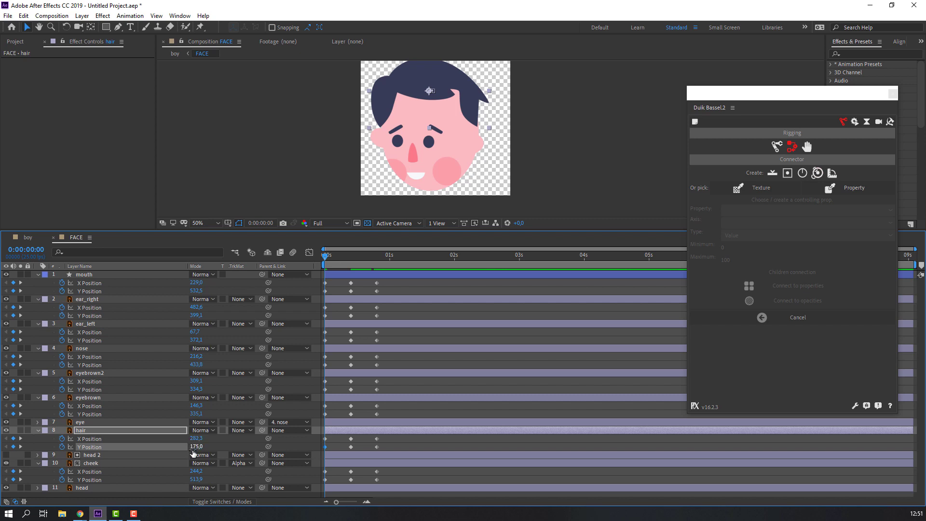
drag(194, 447, 328, 385)
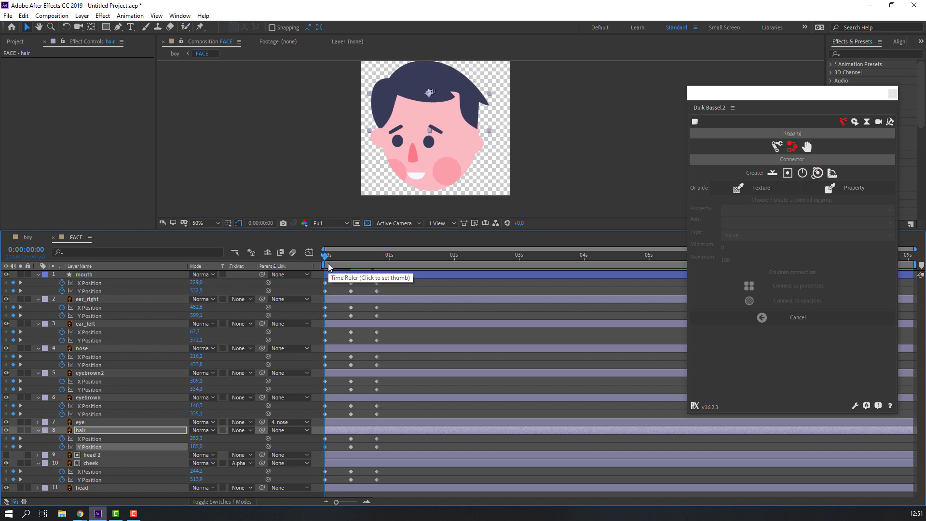
At frame 20, lower the mouth by setting its Y Position to 542.5
drag(327, 257, 378, 261)
key(Page_Up)
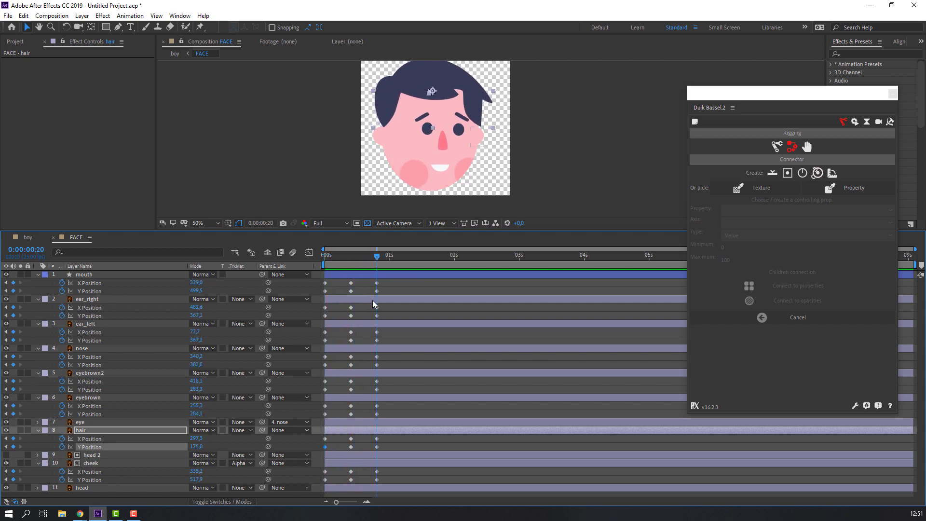
scroll(444, 181, up, 2)
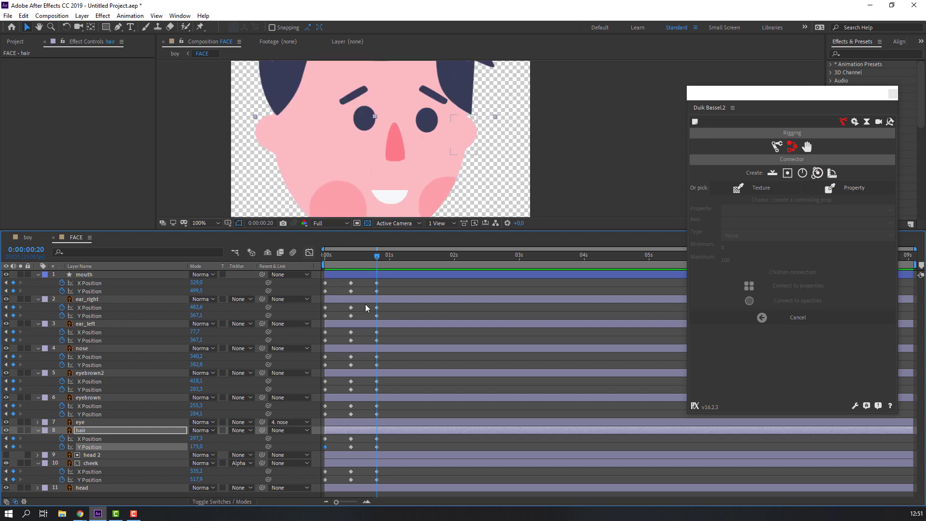
click(86, 274)
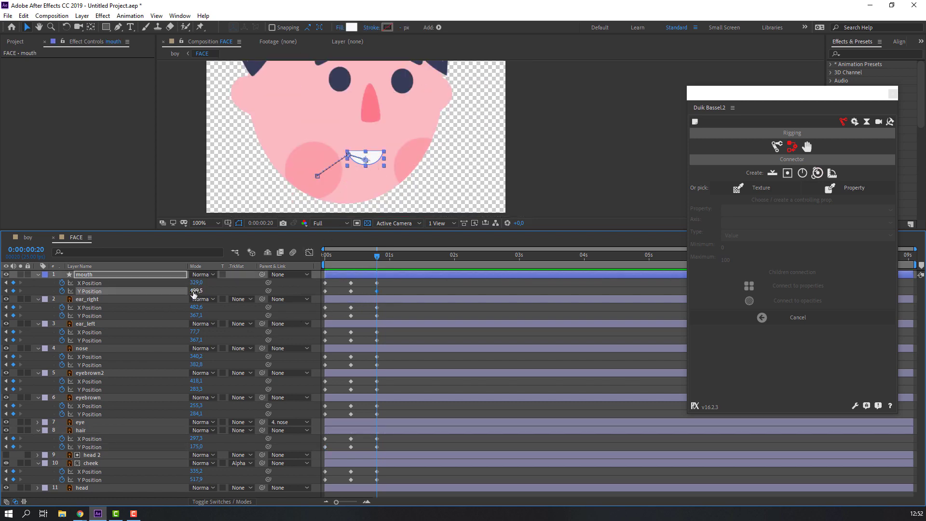
drag(192, 291, 211, 290)
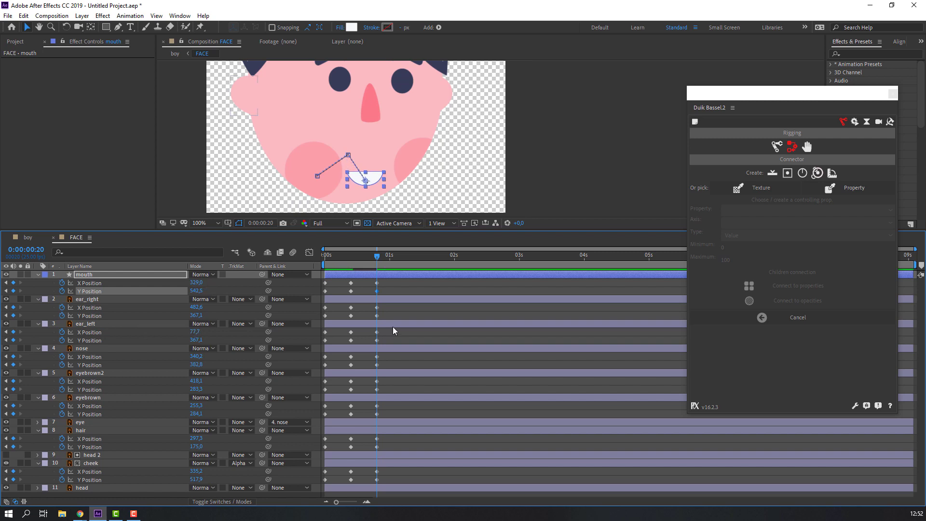
At frame 20, set the Y Position of ear_right to 389.1 and of ear_left to 378.1
drag(387, 316, 364, 325)
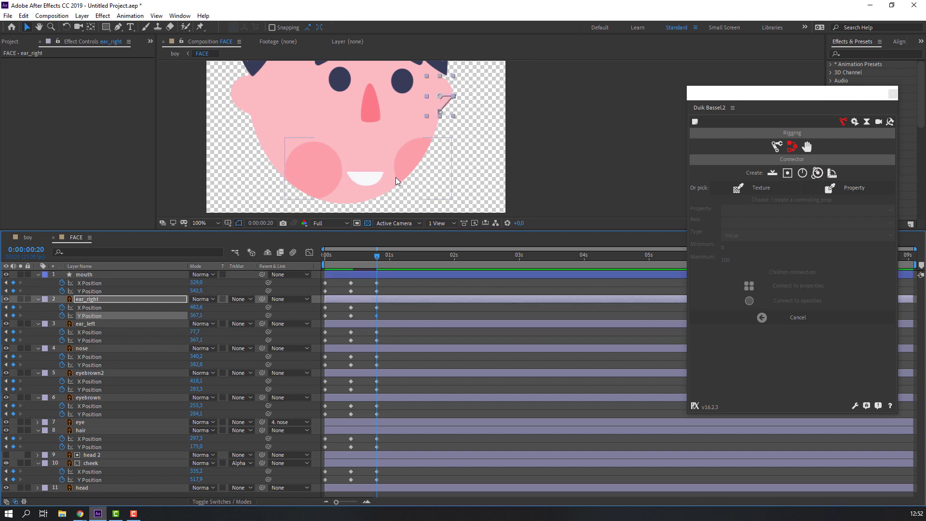
drag(190, 315, 205, 313)
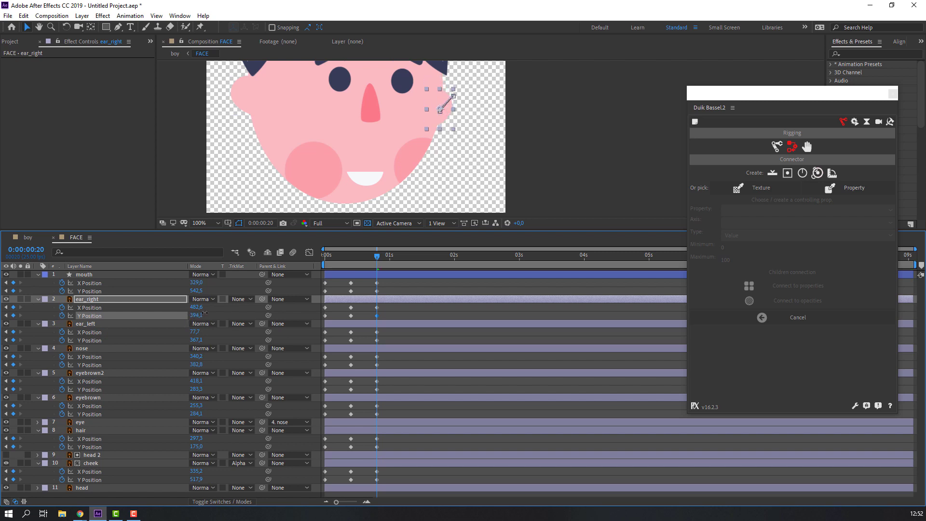
click(377, 340)
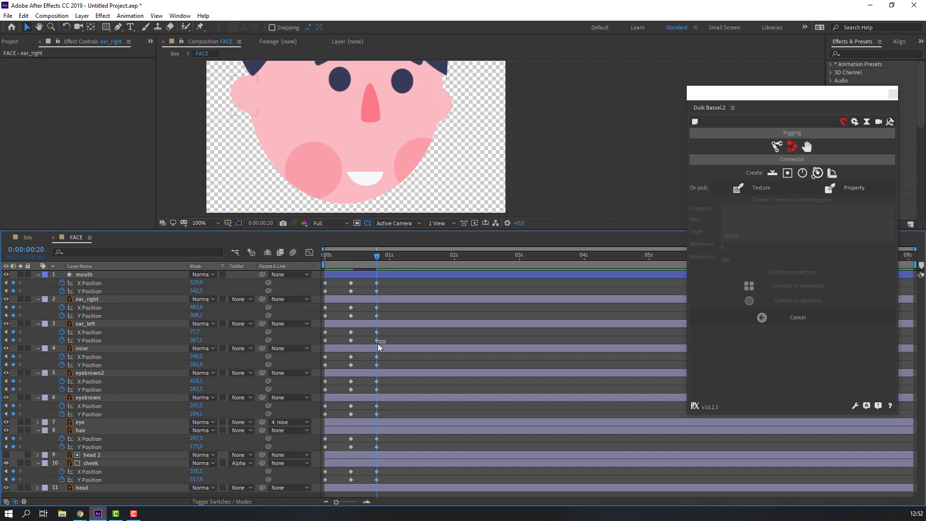
drag(198, 340, 203, 339)
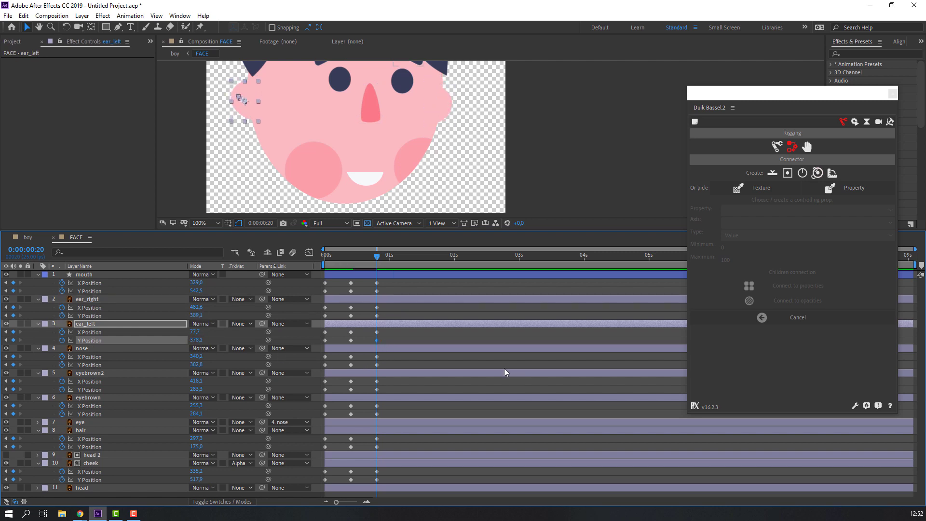
Lower the nose at frame 20 by setting its Y Position to 429.8
click(376, 365)
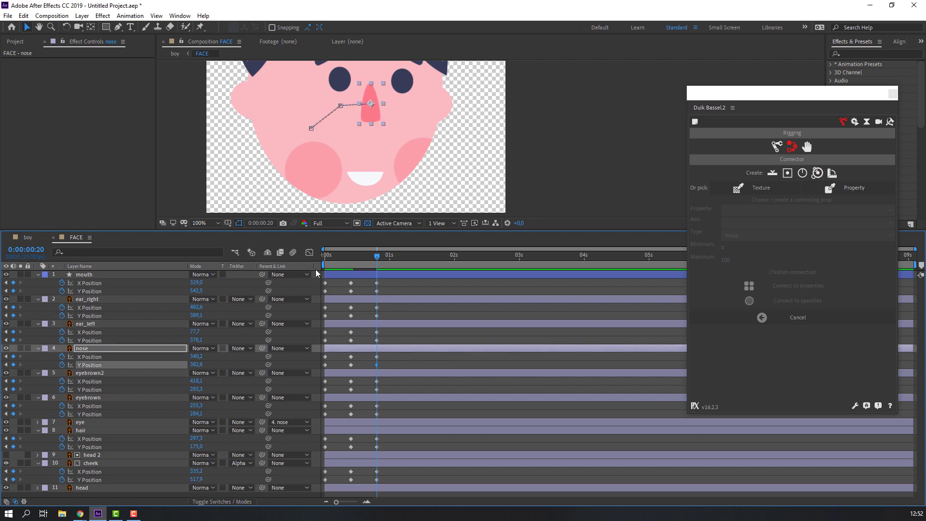
drag(195, 365, 212, 364)
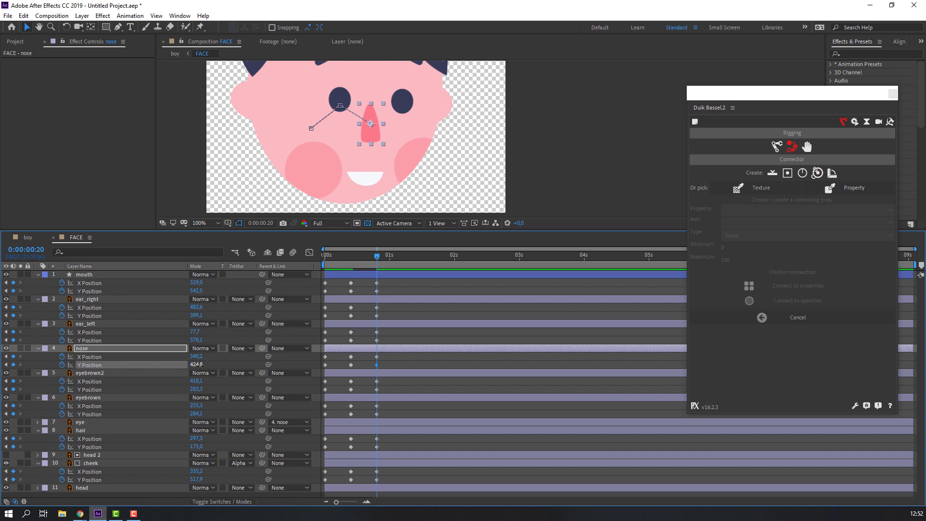
drag(197, 365, 199, 365)
At frame 20, lower both eyebrows together, setting the Y Position of eyebrown2 to 324.3 and of eyebrown to 325.1
drag(484, 65, 471, 107)
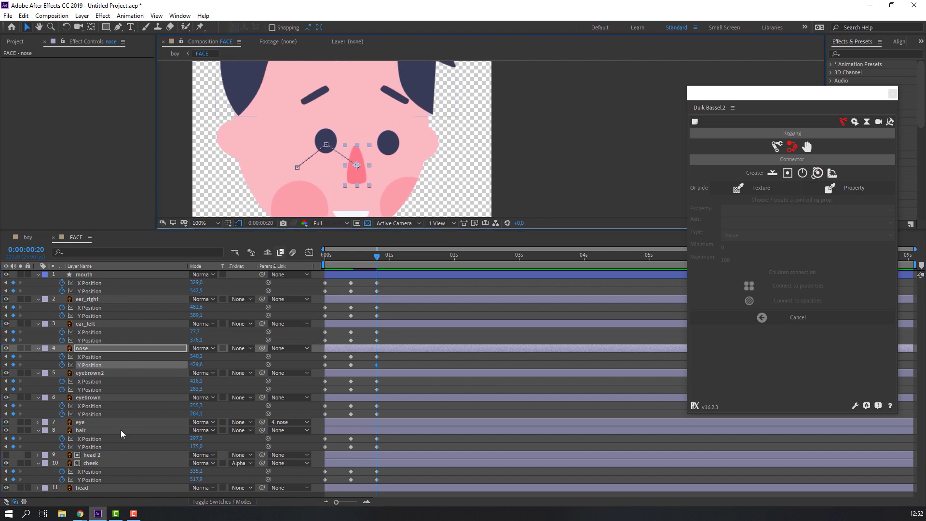
click(377, 389)
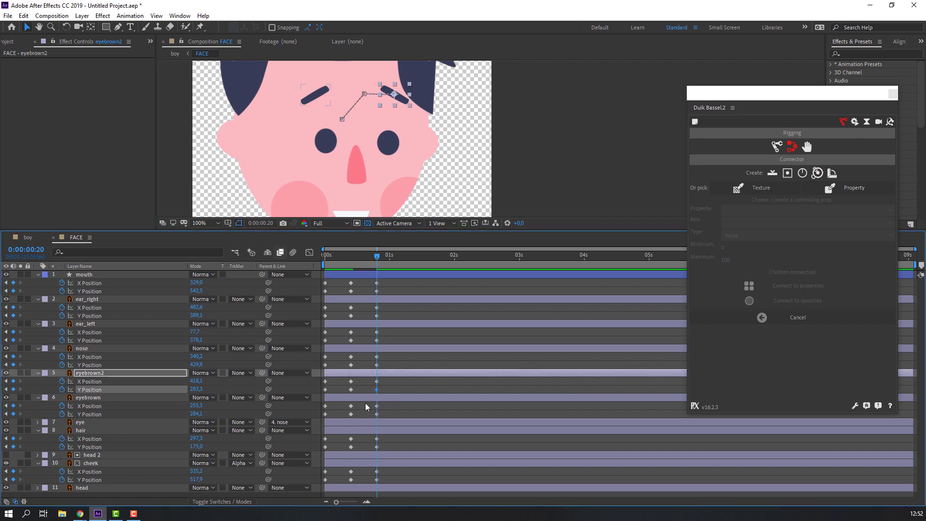
shift+click(377, 414)
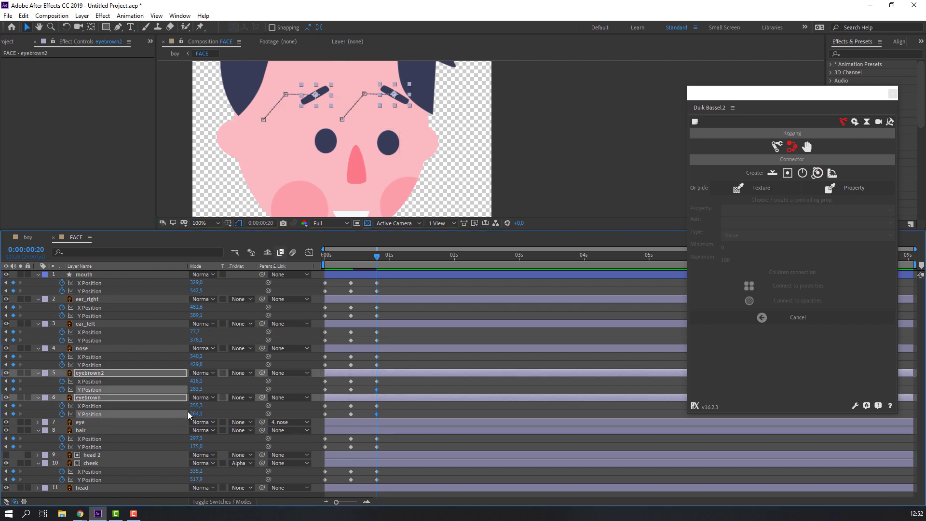
drag(195, 414, 213, 413)
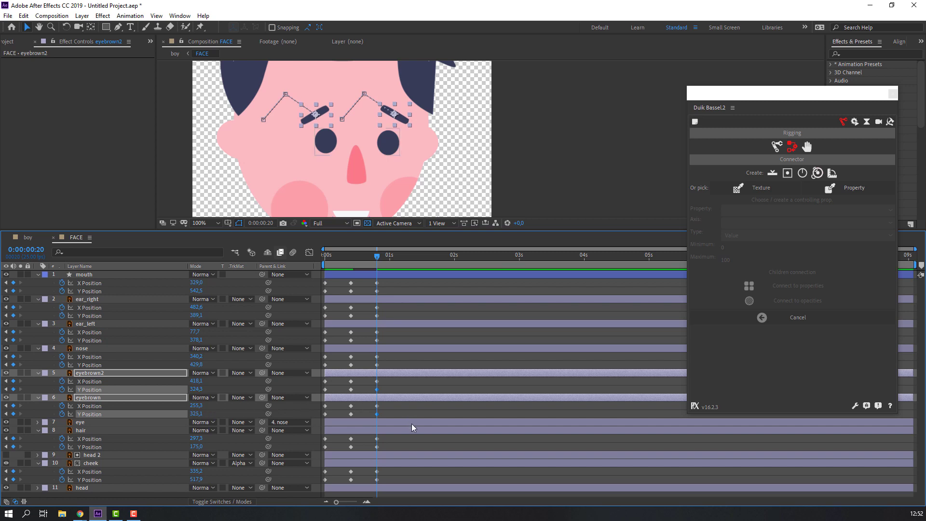
Lower the hair at frame 20 by setting its Y Position to 192.0
click(376, 446)
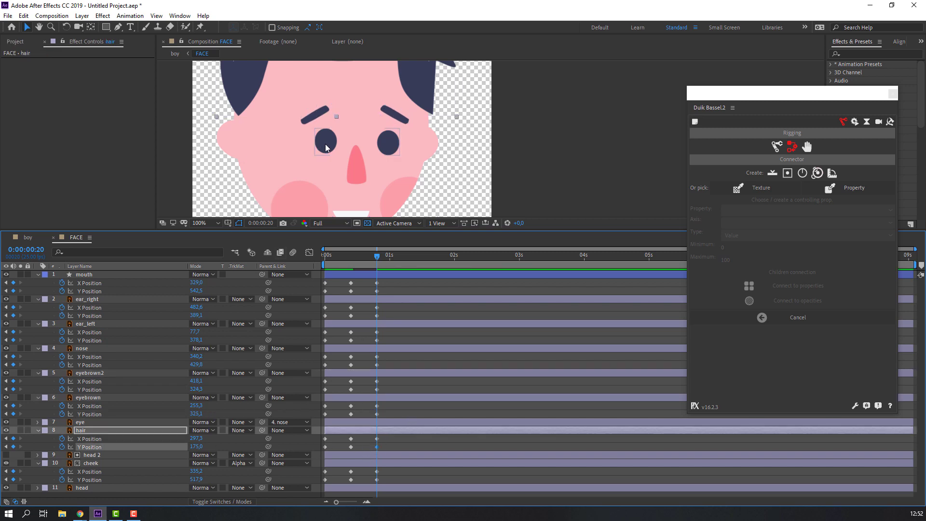
scroll(325, 143, down, 1)
drag(196, 446, 198, 446)
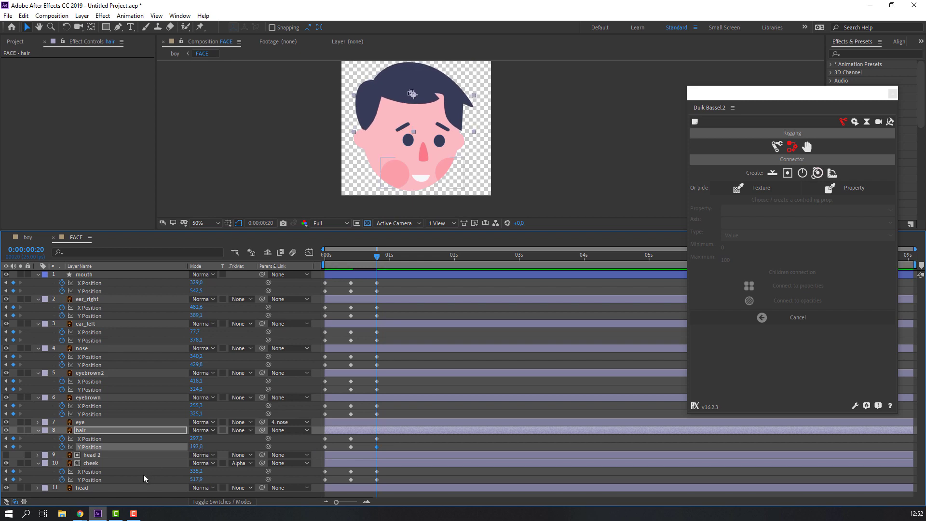
Return to frame 0 and create a 2D slider controller with the Duik connector
drag(375, 262, 284, 261)
click(830, 156)
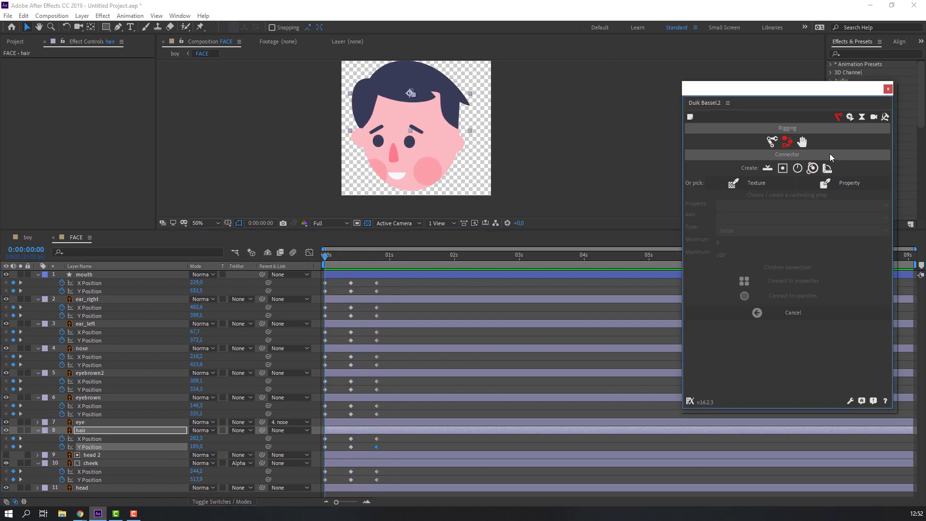
click(782, 169)
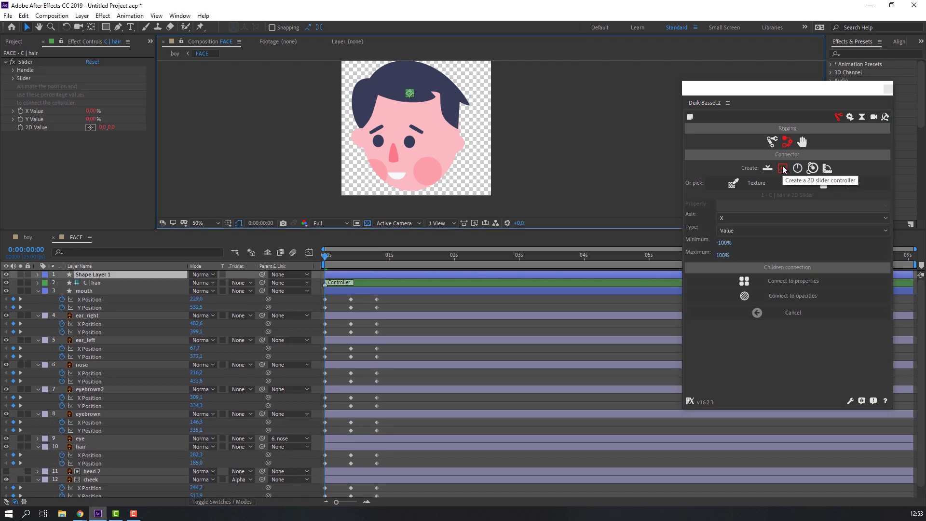
Move the slider controller together with its background off the hair to the empty area beside the chin
click(94, 283)
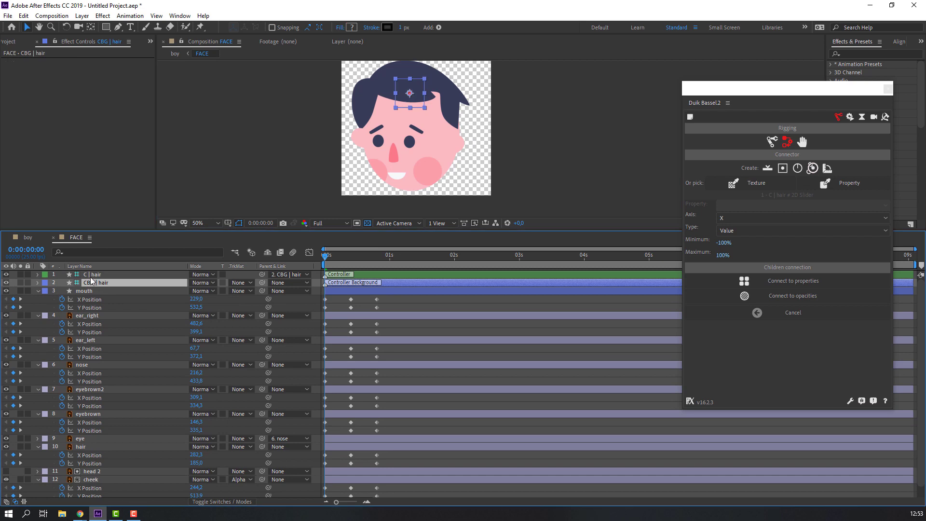
ctrl+click(91, 276)
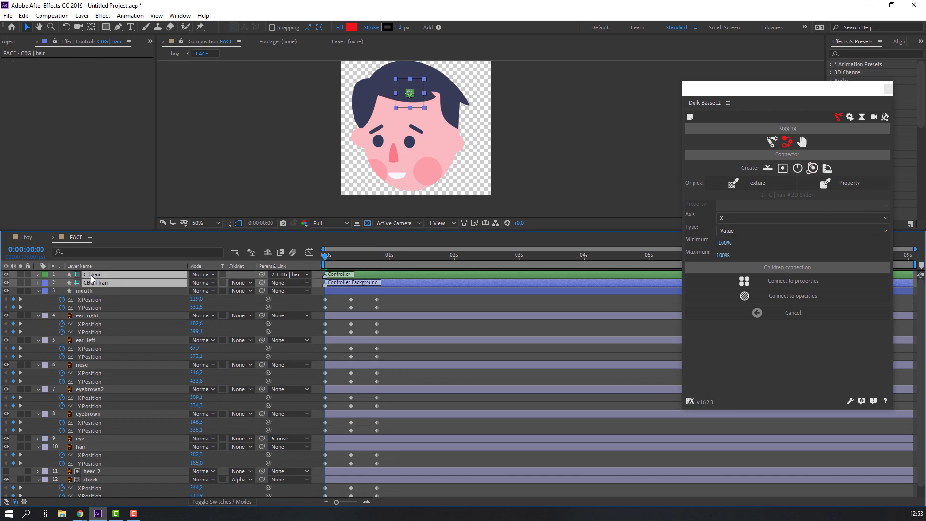
drag(412, 100, 472, 184)
click(499, 181)
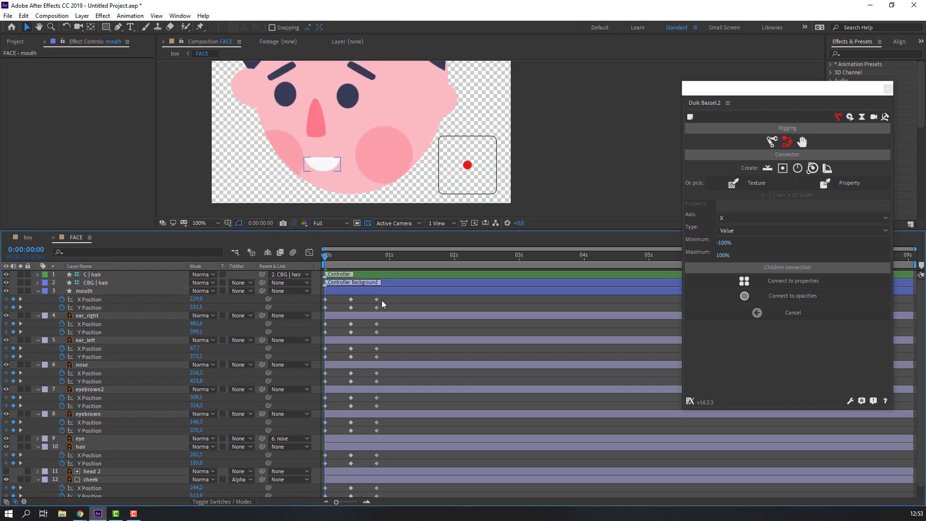
Connect the X Position keyframes of the mouth, ears, nose, eyebrows, hair and cheek to the 2D slider's X axis
drag(383, 304, 322, 295)
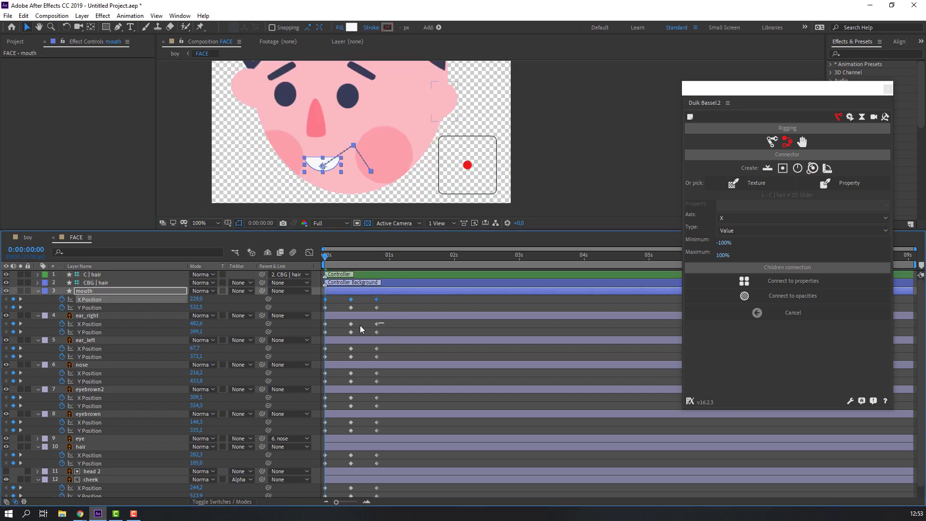
drag(360, 329, 317, 332)
drag(387, 345, 383, 371)
drag(389, 403, 323, 396)
drag(381, 424, 321, 420)
scroll(401, 442, down, 1)
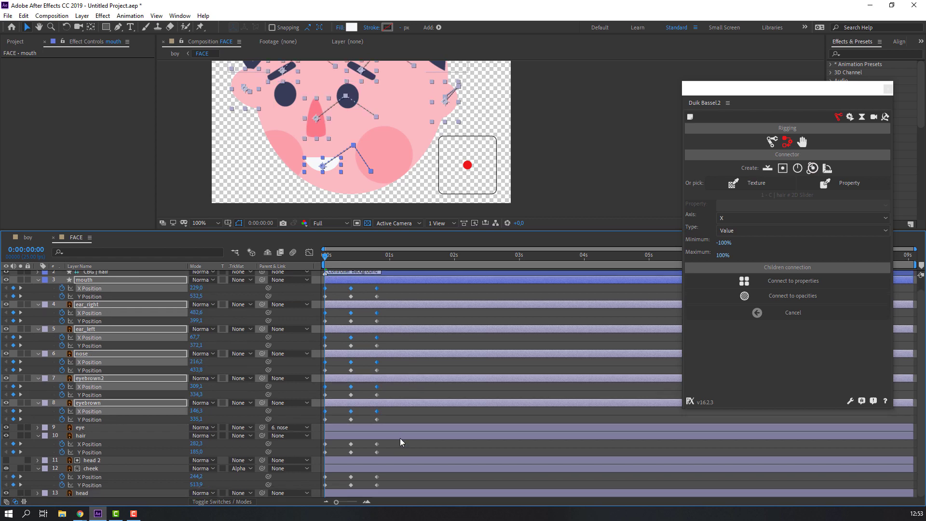
drag(384, 446, 322, 445)
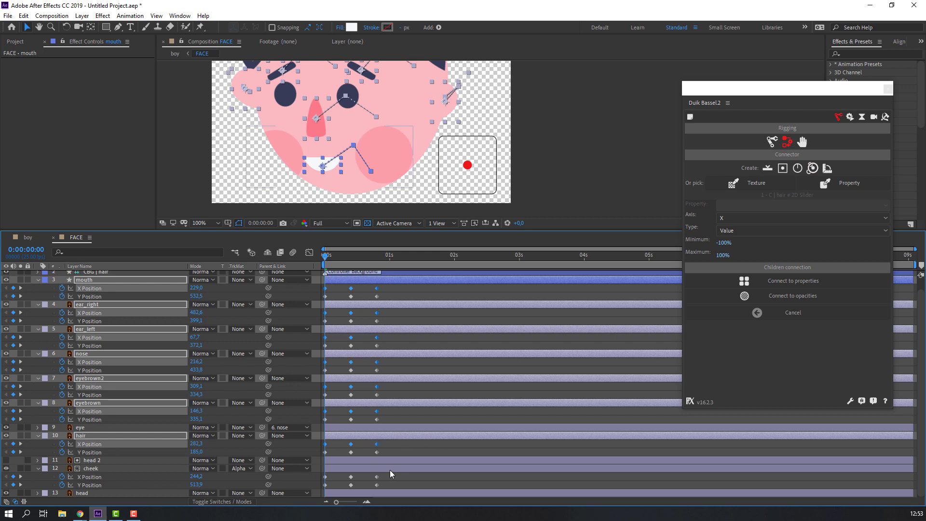
drag(368, 478, 317, 480)
scroll(397, 451, up, 1)
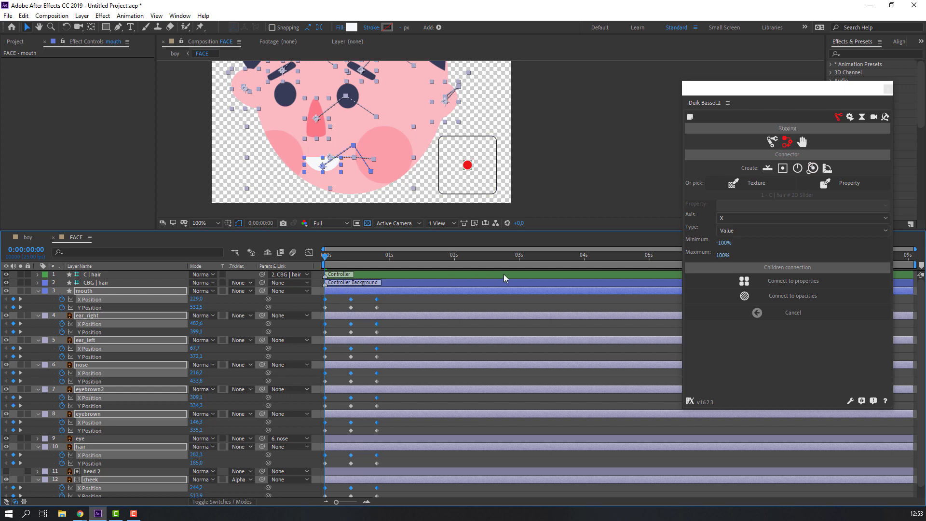
click(729, 220)
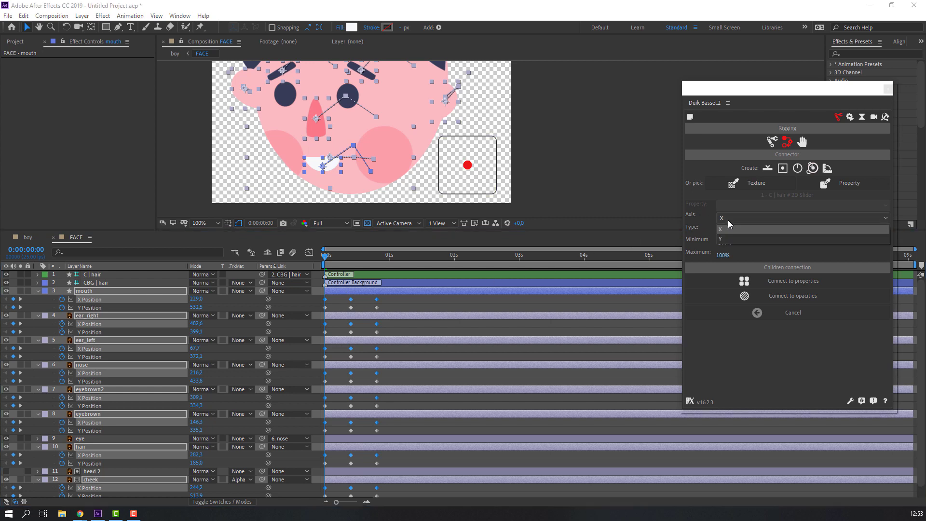
click(718, 230)
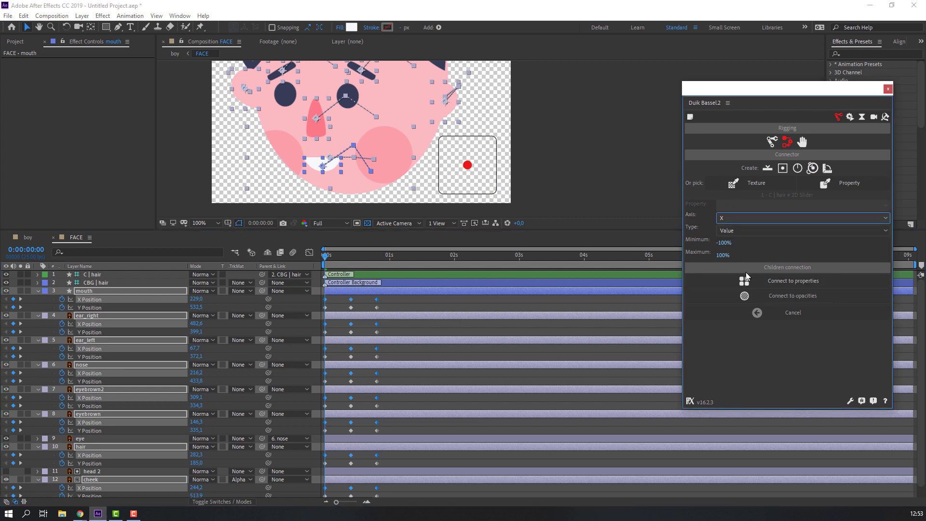
click(785, 290)
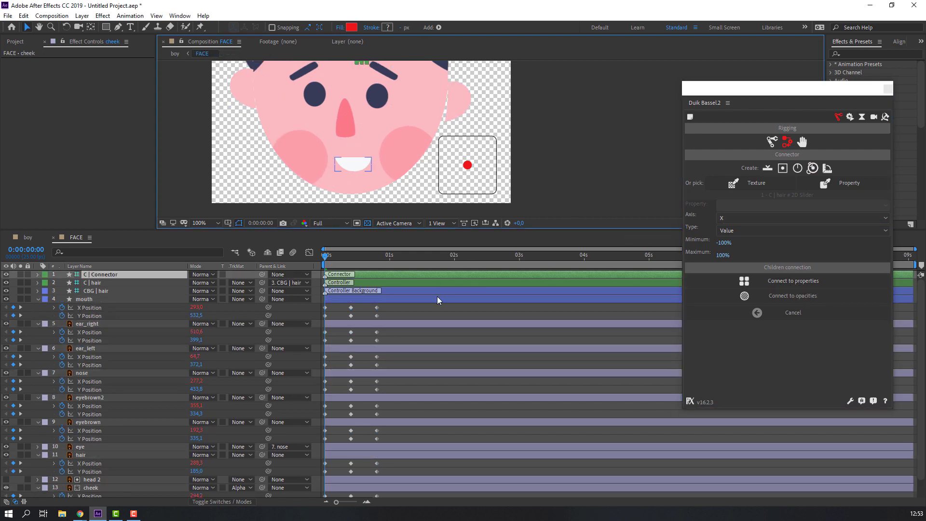
Connect the Y Position keyframes of the mouth, ears, nose, eyebrows, hair and cheek to the 2D slider's Y axis
drag(392, 313, 323, 321)
drag(382, 342, 319, 343)
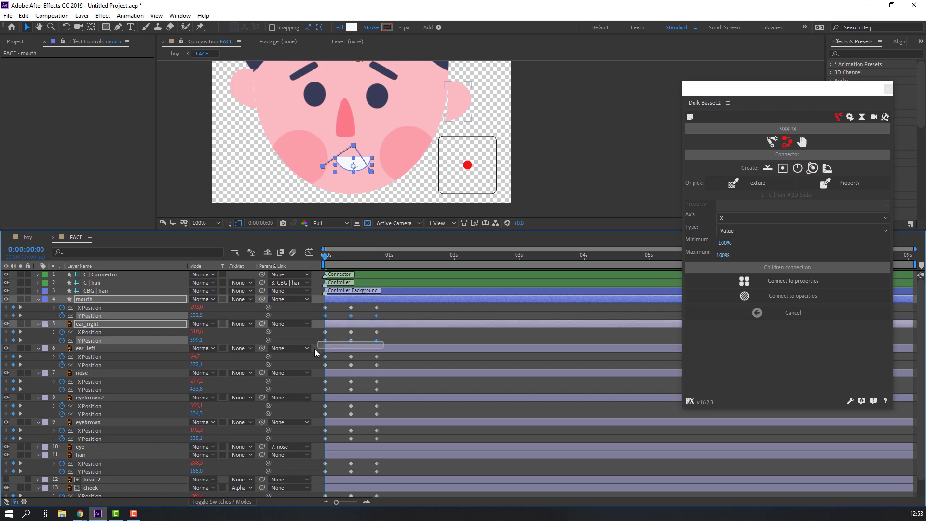
drag(389, 376, 317, 363)
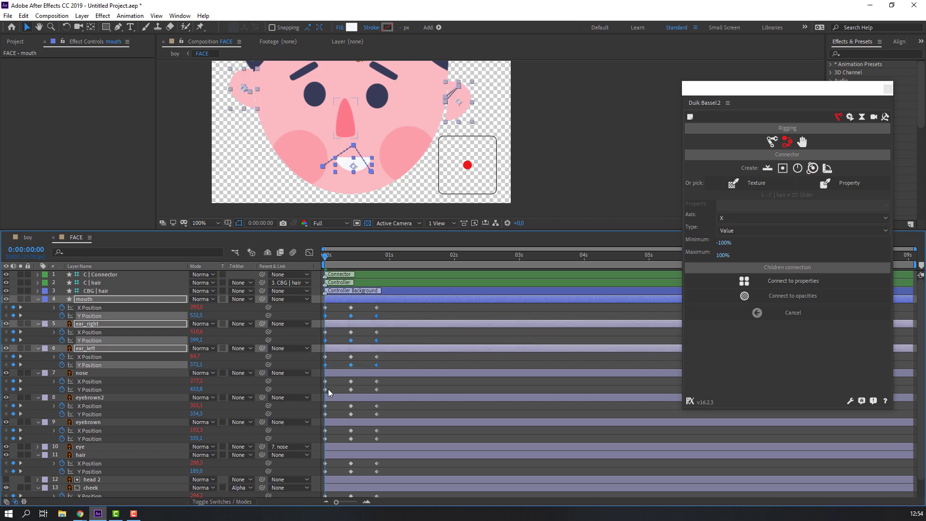
drag(386, 391, 316, 388)
drag(386, 415, 322, 417)
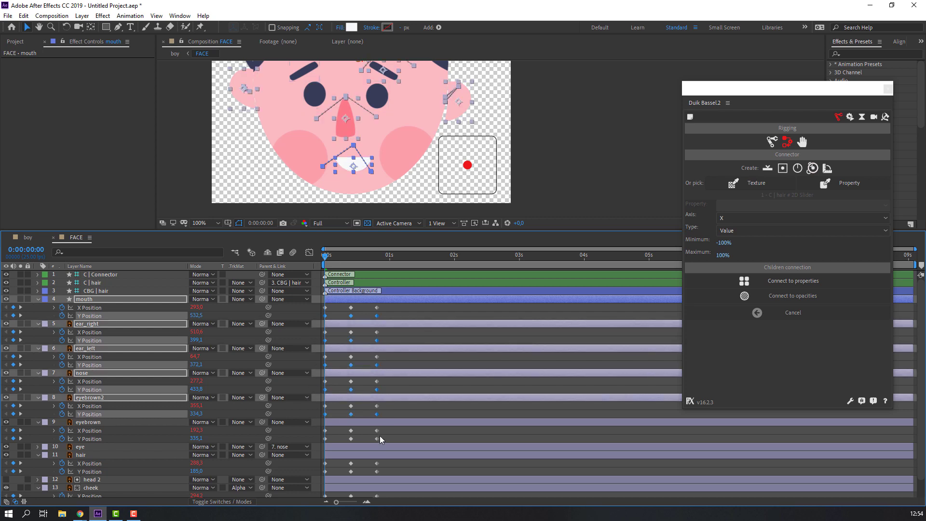
drag(380, 436, 323, 443)
scroll(371, 442, down, 1)
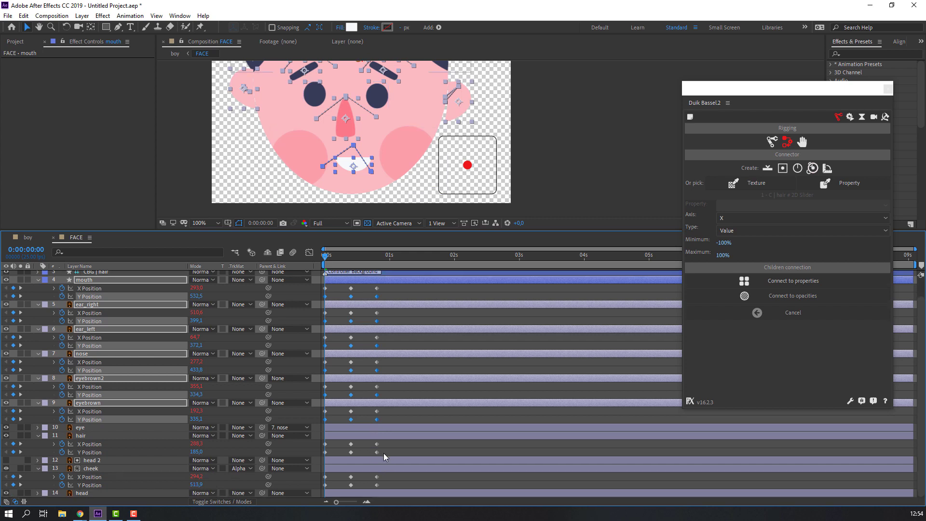
drag(383, 453, 322, 456)
drag(382, 482, 320, 491)
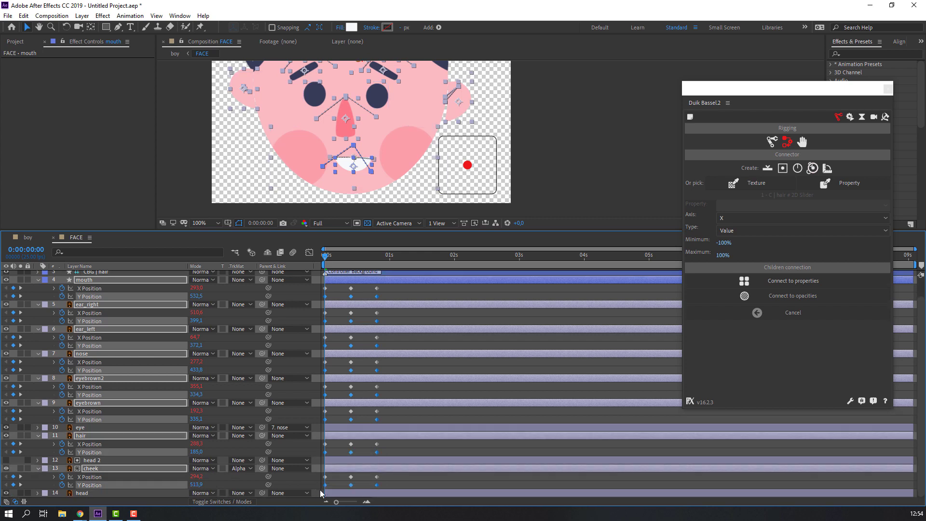
scroll(398, 453, up, 1)
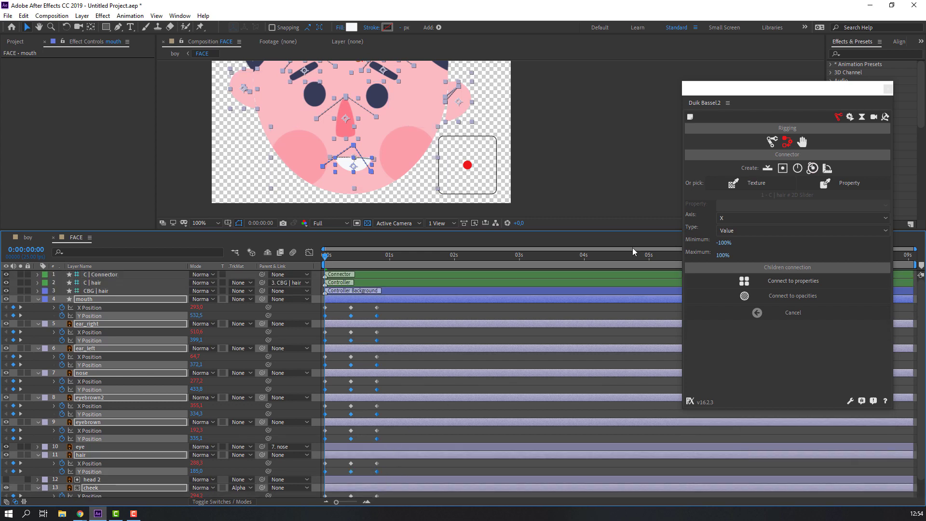
click(733, 220)
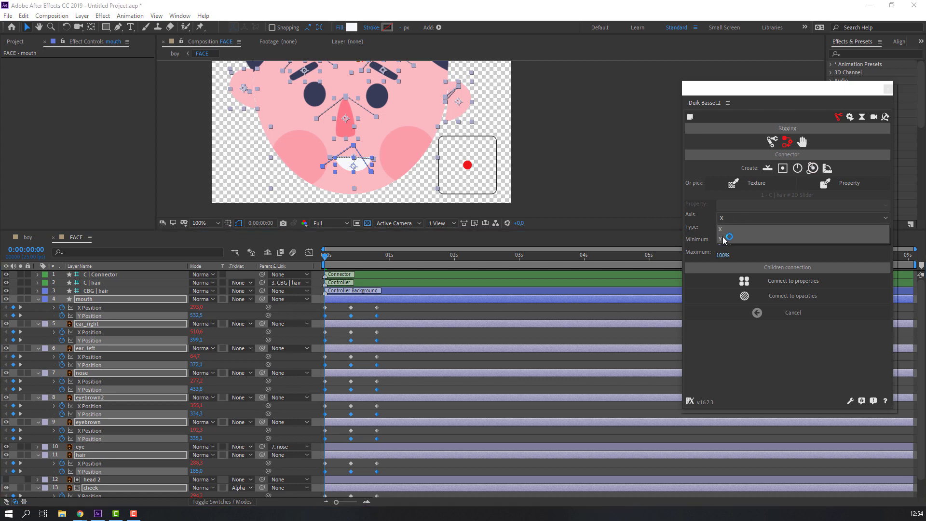
click(721, 239)
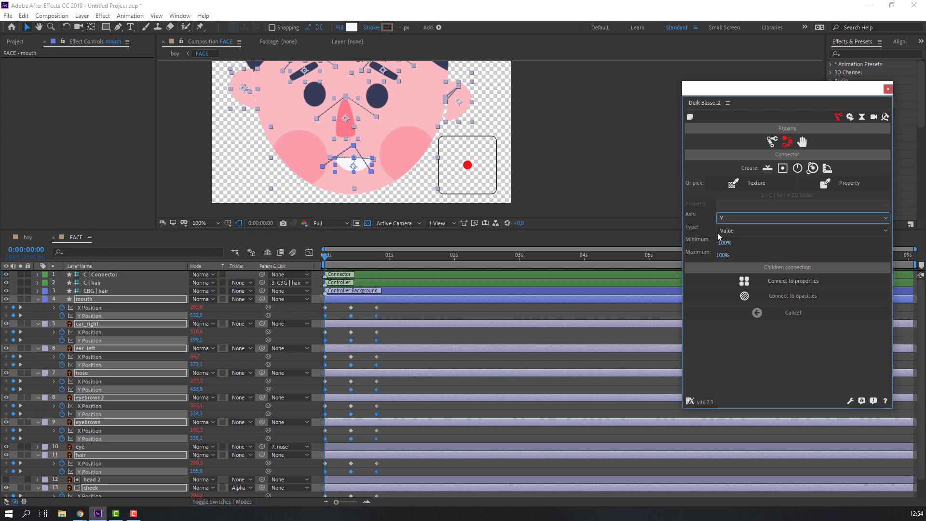
click(778, 284)
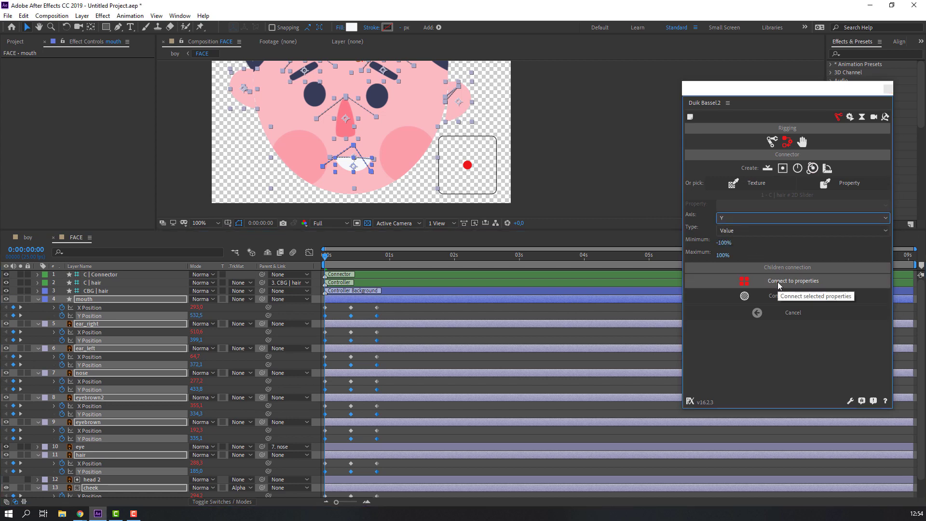
Test the face rig by moving the 2D slider's handle inside its box and returning it to the centre
click(582, 162)
scroll(488, 169, down, 2)
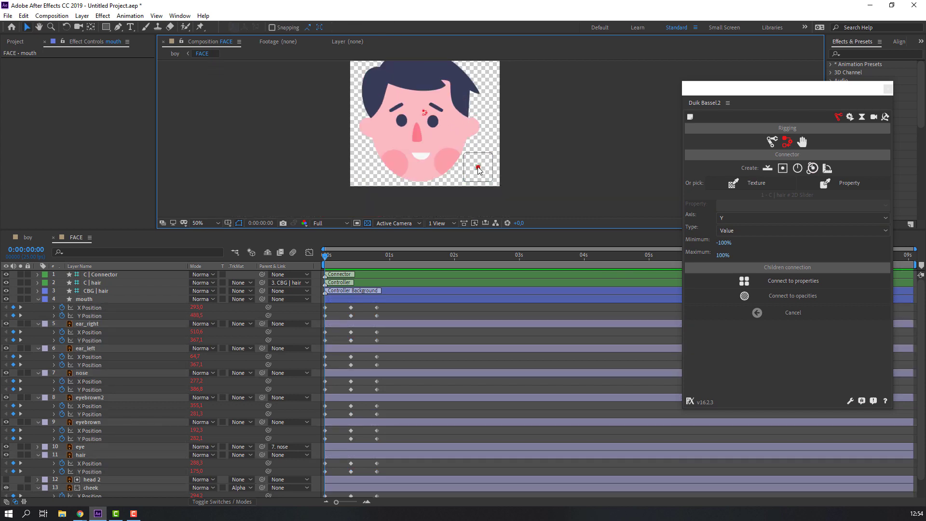
mouse_move(478, 170)
mouse_down()
mouse_move(485, 160)
mouse_move(482, 175)
mouse_move(474, 160)
mouse_move(479, 167)
mouse_up()
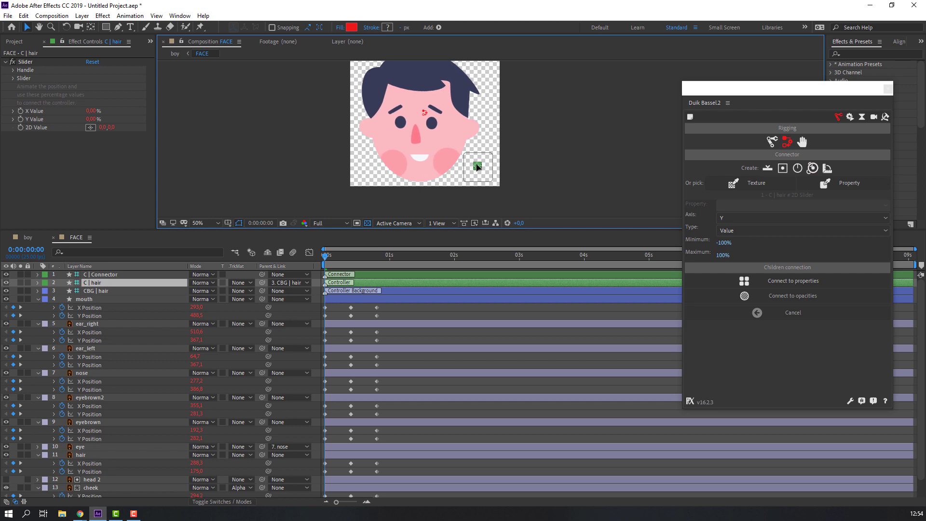
drag(477, 167, 476, 169)
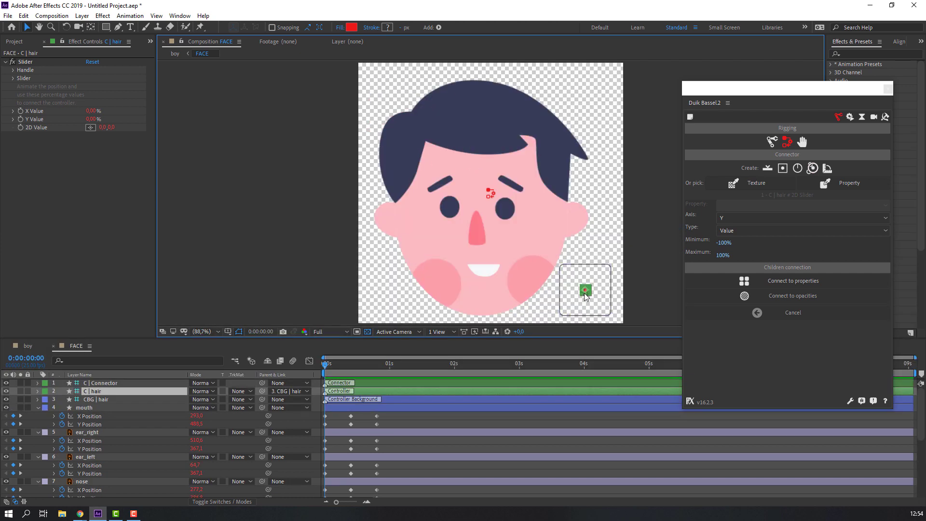
mouse_move(583, 293)
mouse_down()
mouse_move(579, 303)
mouse_move(585, 285)
mouse_move(568, 290)
mouse_move(585, 290)
mouse_up()
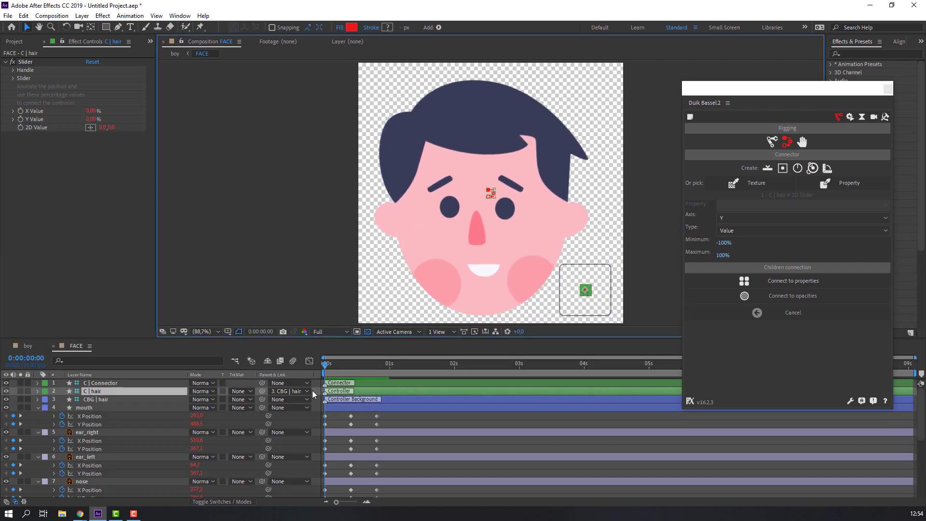
click(388, 404)
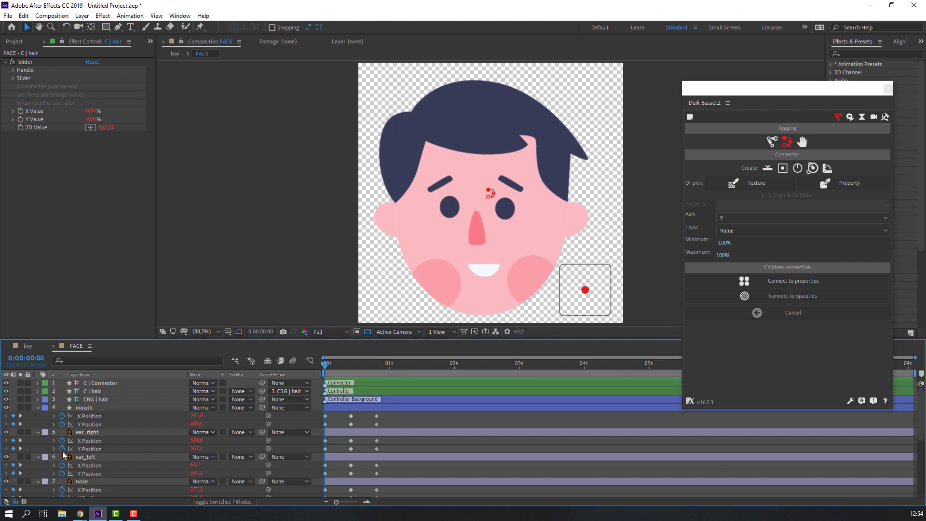
Collapse the revealed position properties of all layers from mouth to cheek and make the timeline area taller
click(82, 408)
scroll(121, 458, down, 5)
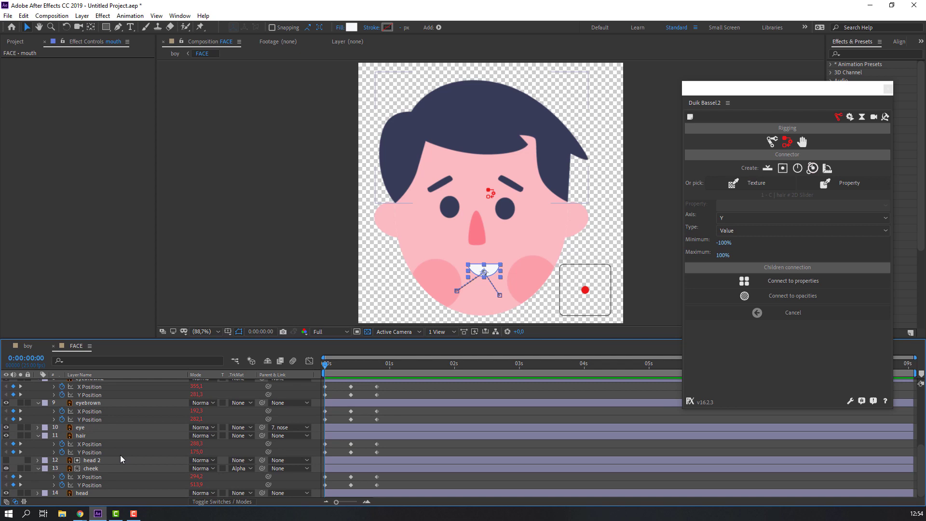
shift+click(92, 469)
scroll(72, 434, up, 5)
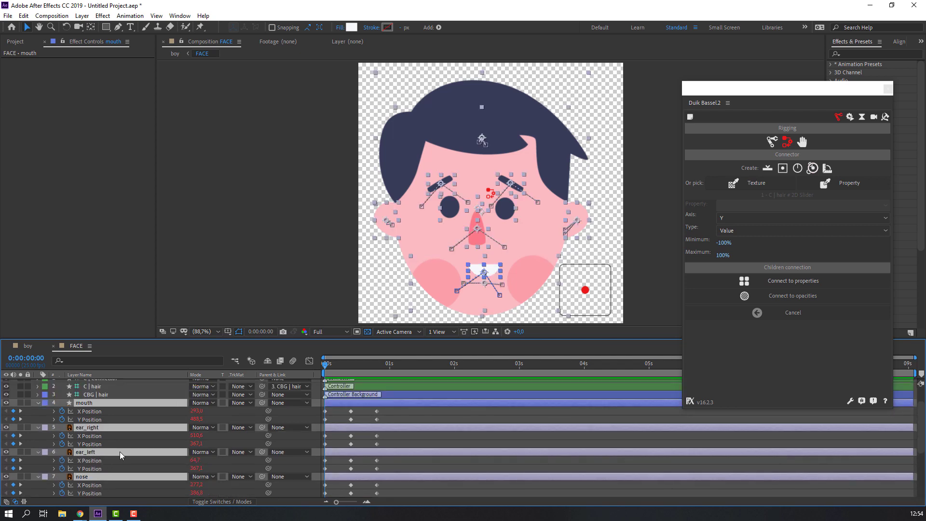
click(38, 408)
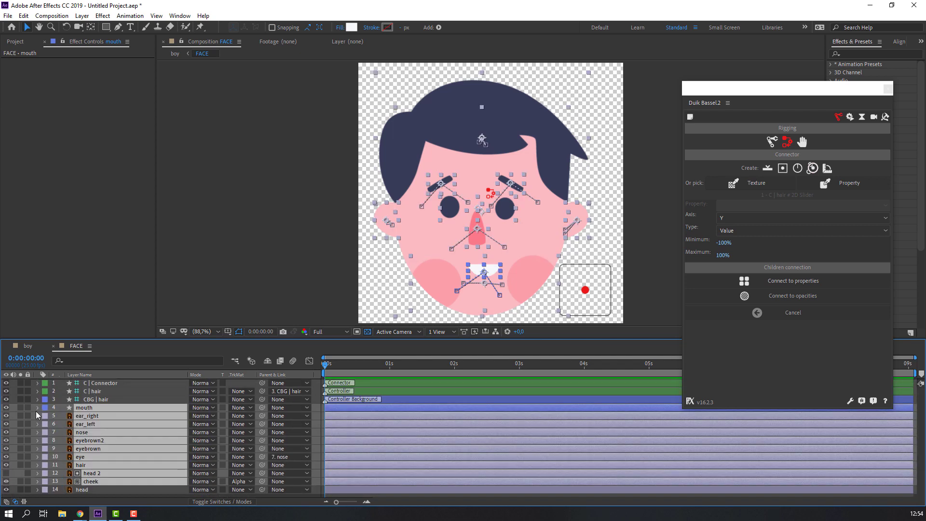
drag(239, 340, 238, 266)
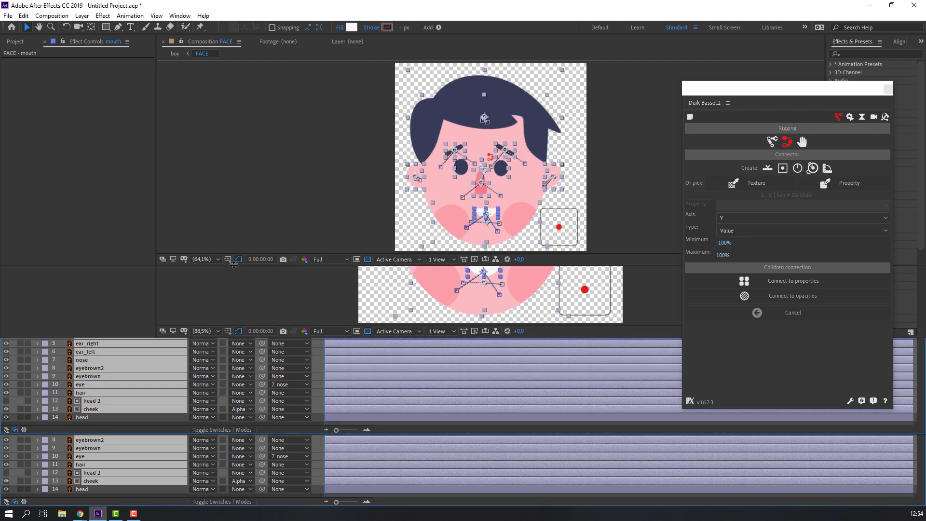
click(128, 453)
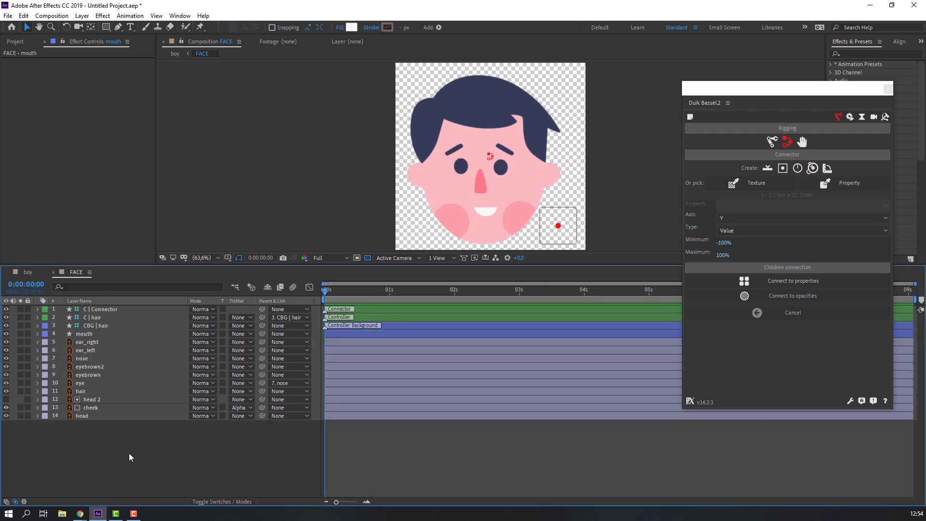
Mark the ear_right, ear_left, nose, hair, head 2, cheek and head layers as shy and hide them in the timeline
click(97, 343)
shift+click(97, 350)
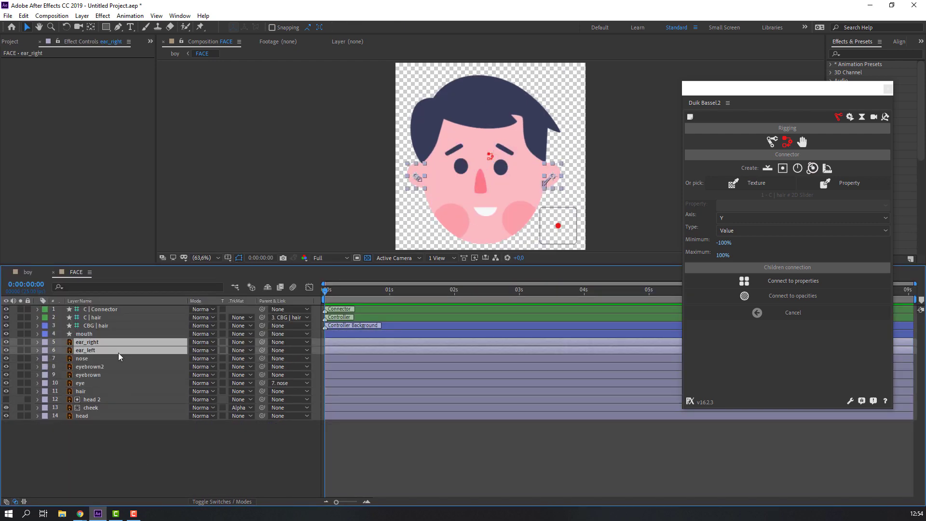
shift+click(92, 358)
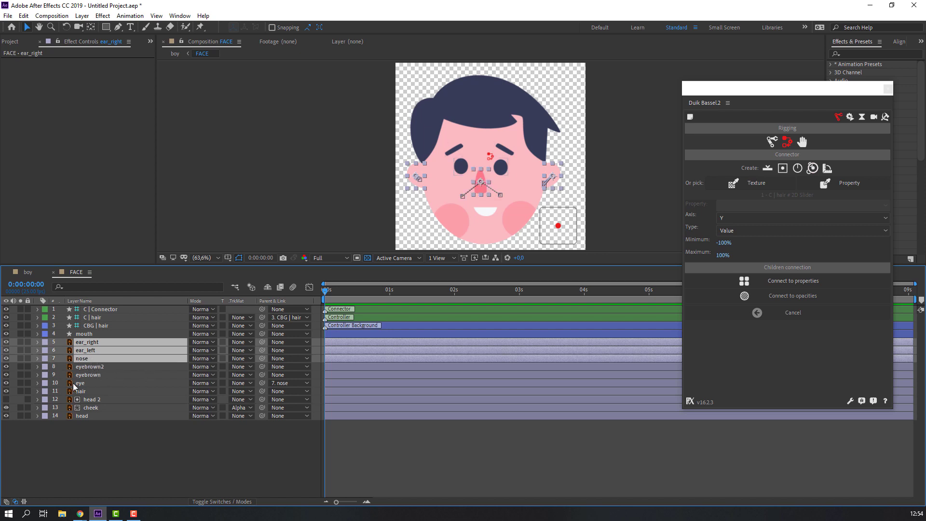
ctrl+click(85, 391)
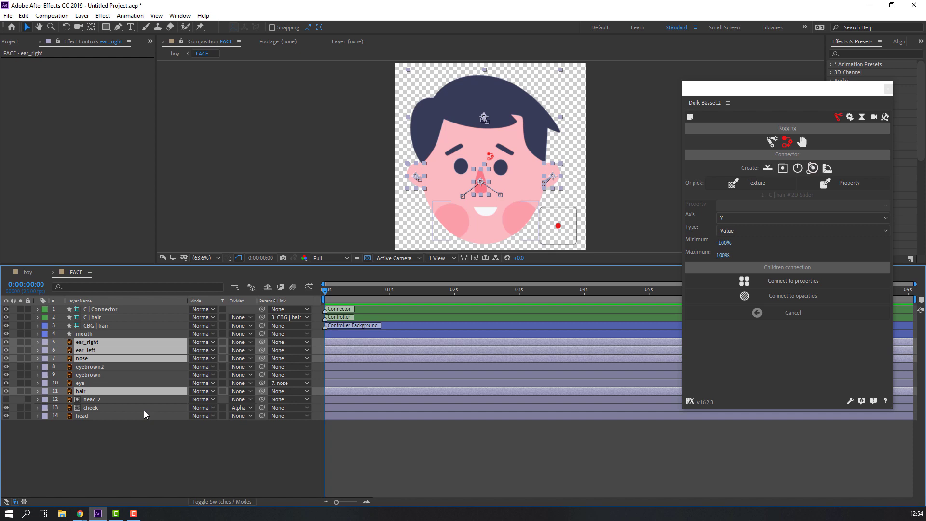
ctrl+click(104, 400)
ctrl+click(98, 408)
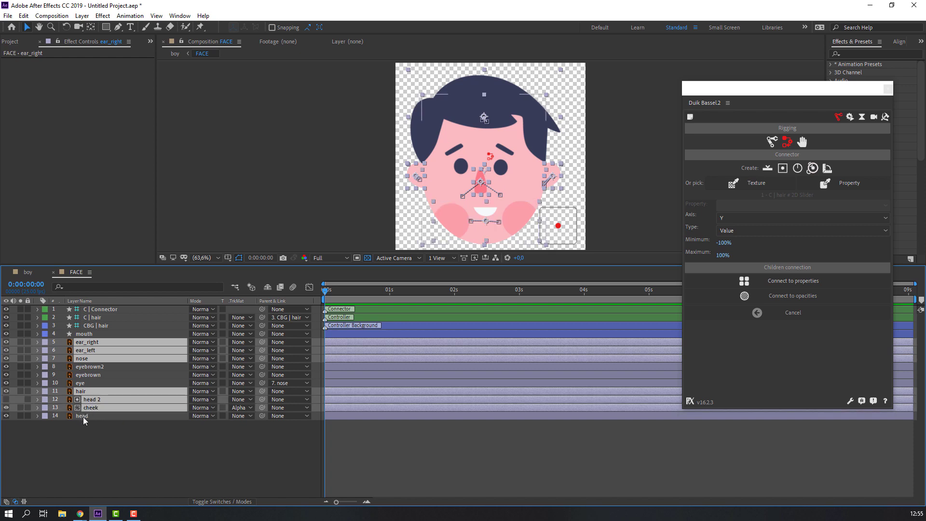
ctrl+click(83, 416)
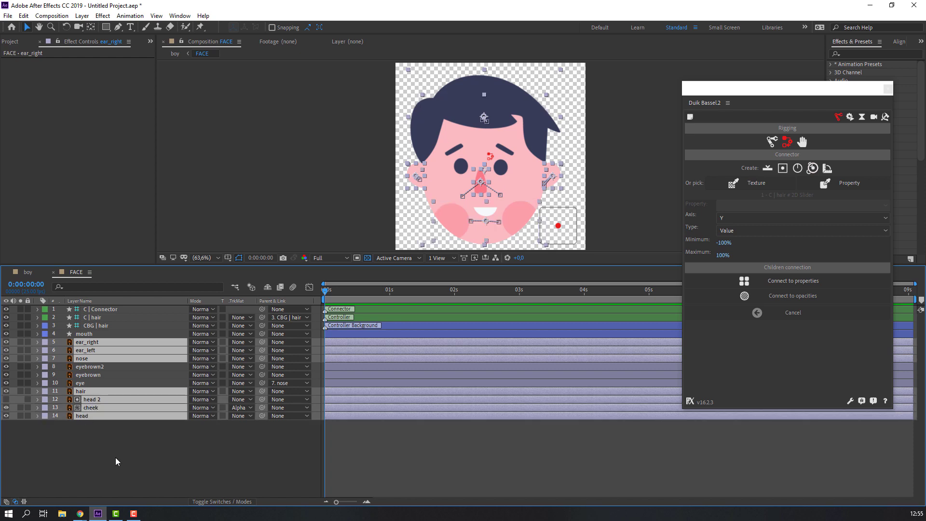
click(209, 502)
click(194, 342)
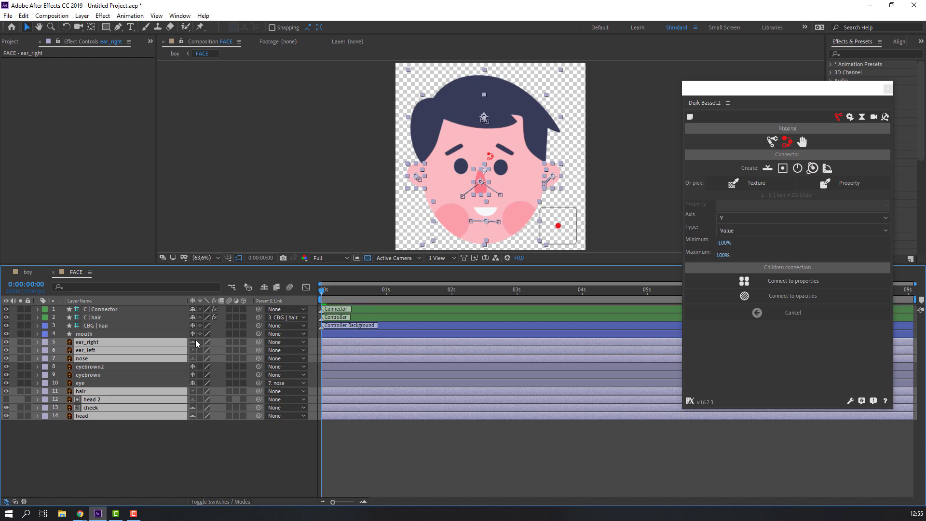
click(264, 289)
click(225, 404)
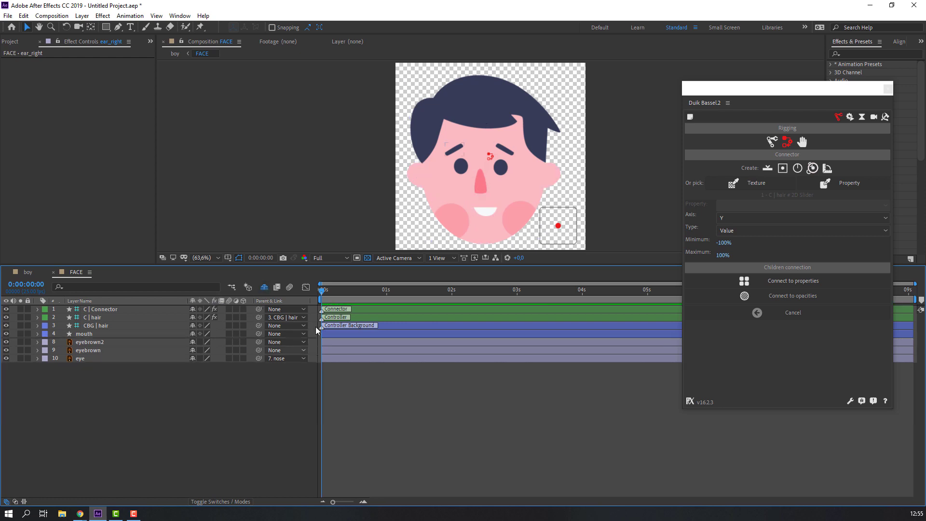
drag(346, 265, 346, 322)
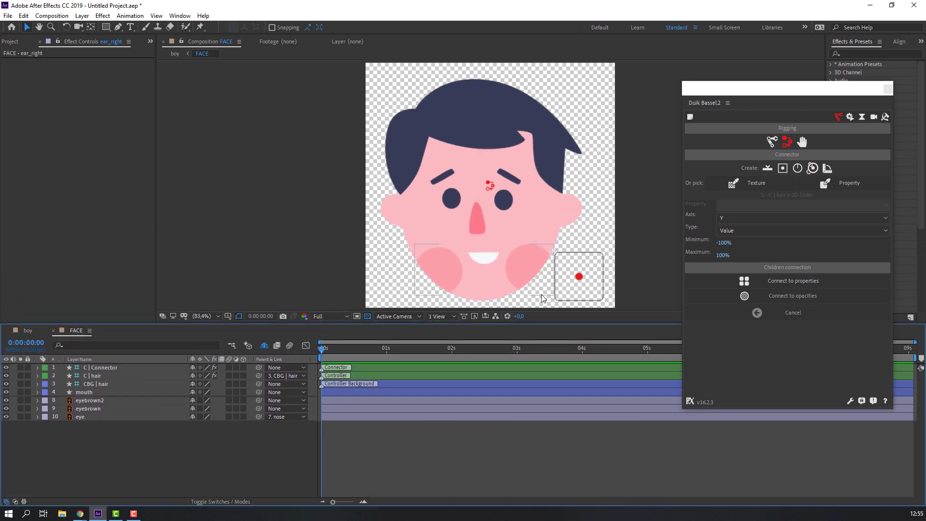
Keyframe the eye layer's Scale at frame 0 and set its vertical scale to 5% at frame 10
click(78, 415)
key(s)
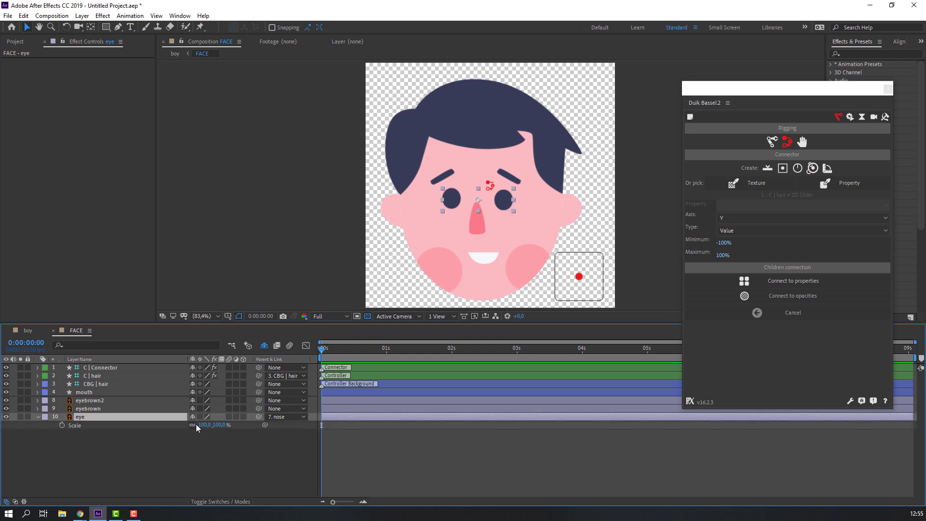
click(71, 433)
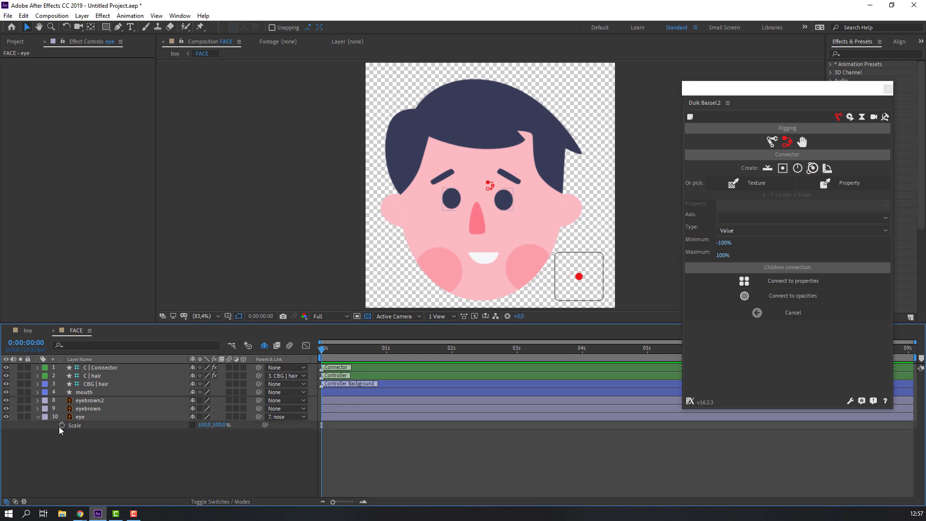
click(59, 426)
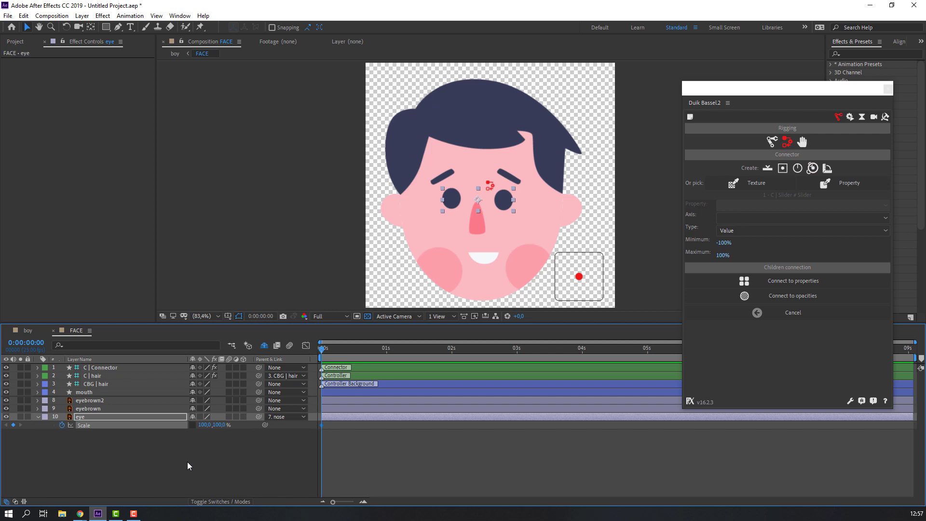
key(shift+Page_Down)
text(5)
key(Return)
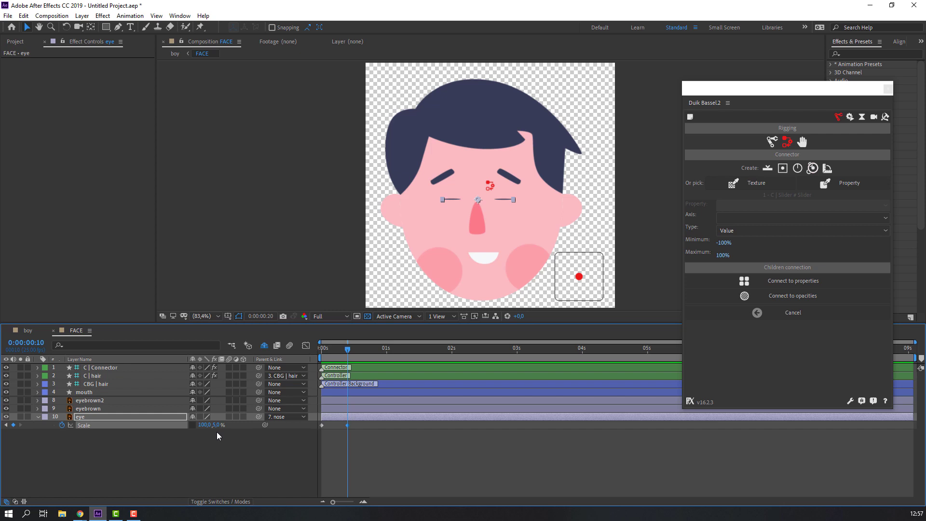
Set the eye layer's vertical scale to 100% at frame 20
key(shift+Page_Down)
text(100)
key(Return)
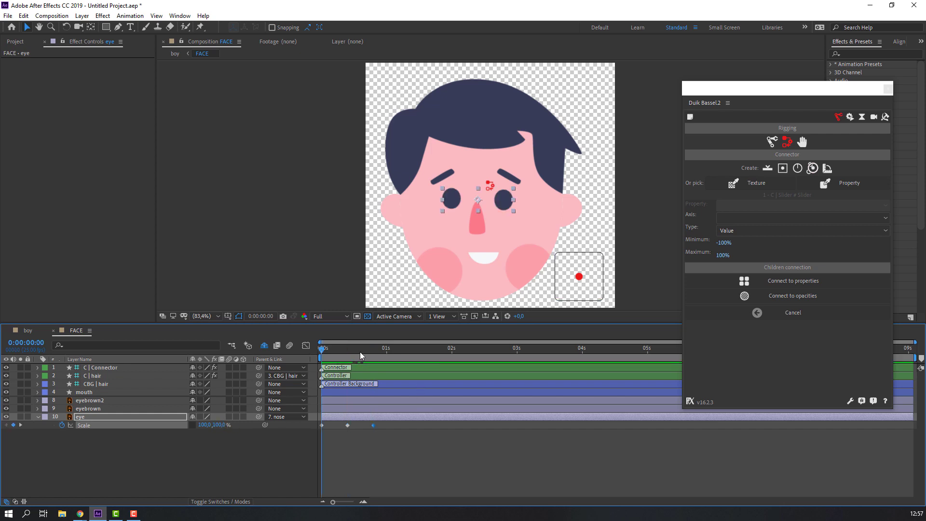
Create a Duik slider controller from the eye layer's three Scale keyframes at frame 0
drag(360, 352, 311, 357)
drag(379, 422, 321, 429)
click(768, 169)
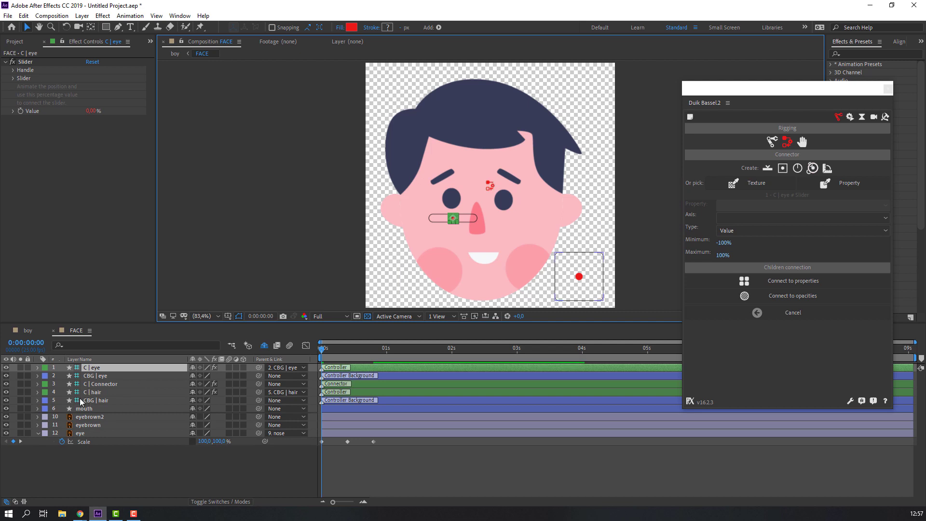
Move the C | eye slider controller together with its CBG | eye background to the lower-left corner of the composition
click(99, 376)
shift+click(99, 368)
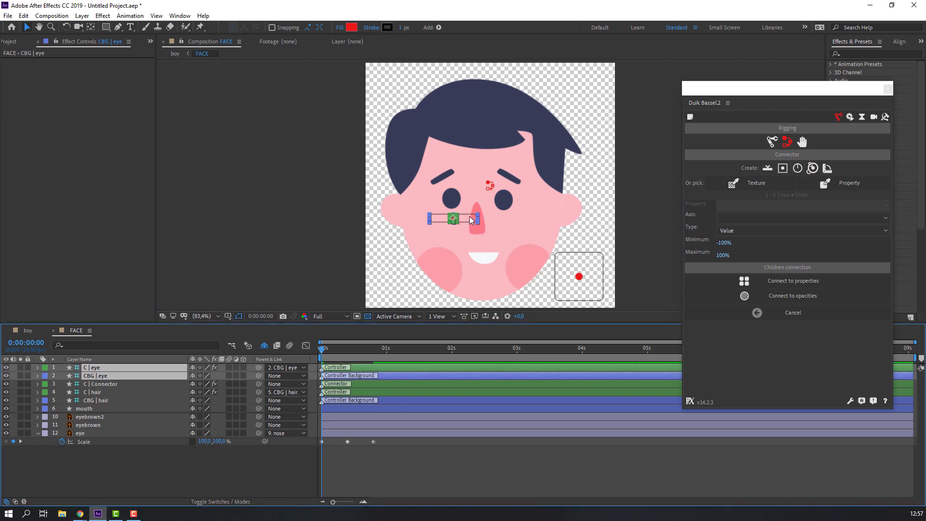
drag(471, 220, 416, 298)
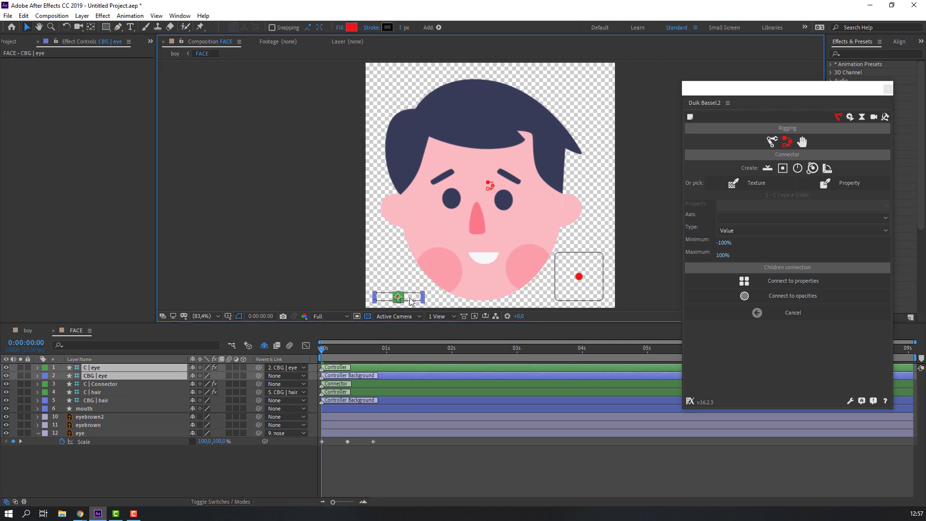
click(186, 475)
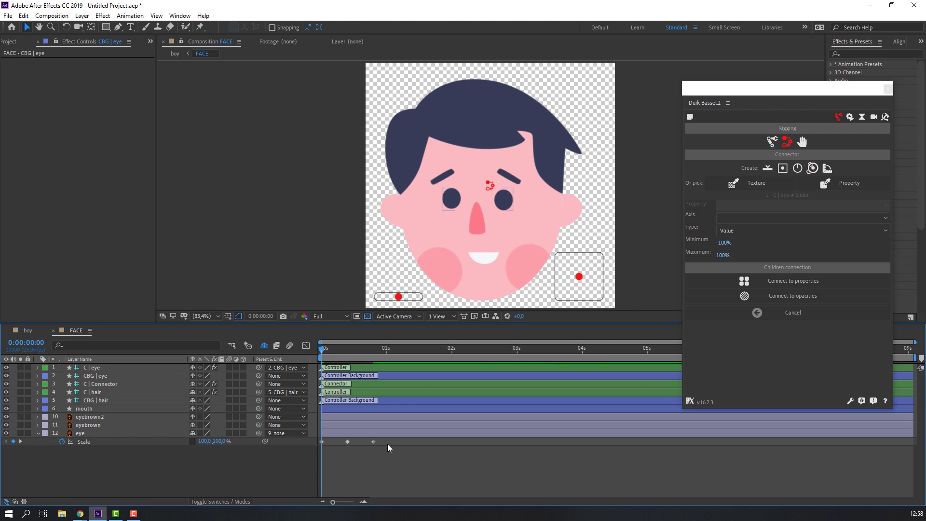
Connect the eye layer's three Scale keyframes to the eye slider, then mark the eye layer as shy
drag(387, 443, 328, 448)
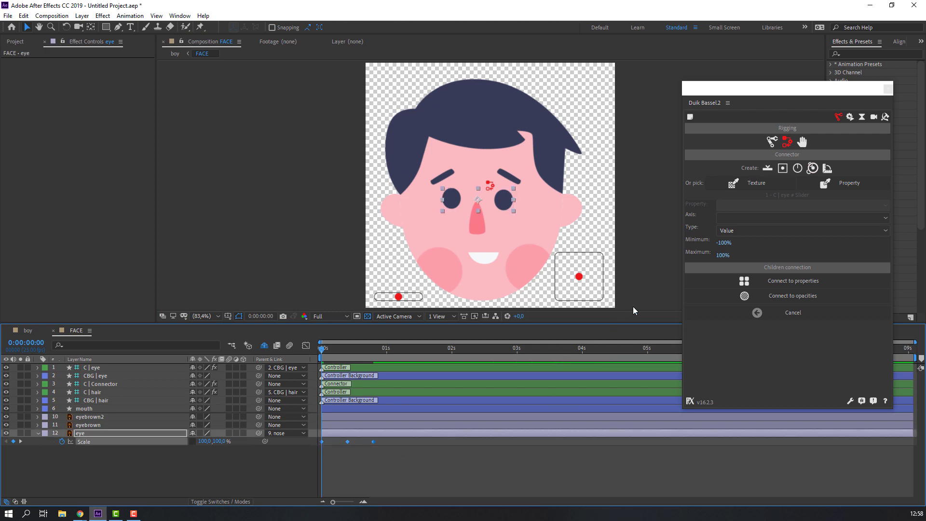
click(801, 281)
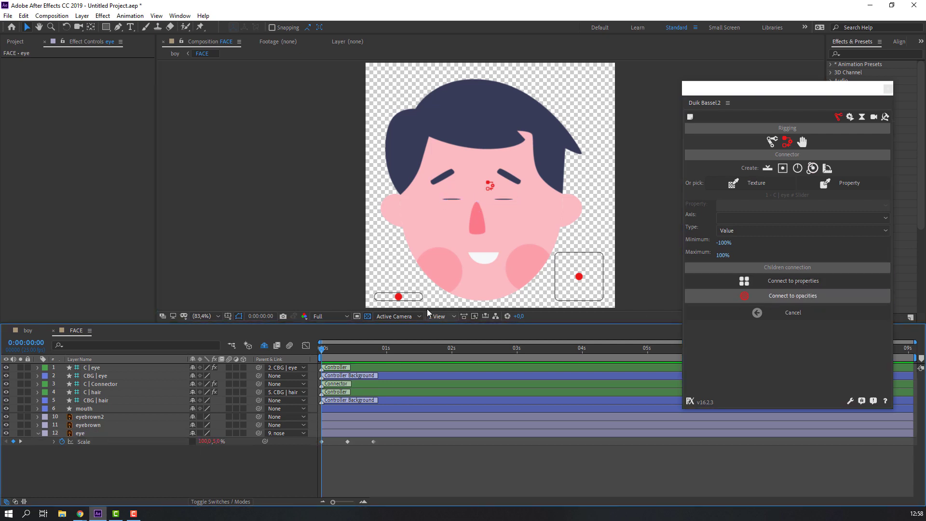
mouse_move(399, 296)
mouse_down()
mouse_move(421, 296)
mouse_move(376, 299)
mouse_move(424, 298)
mouse_move(396, 298)
mouse_up()
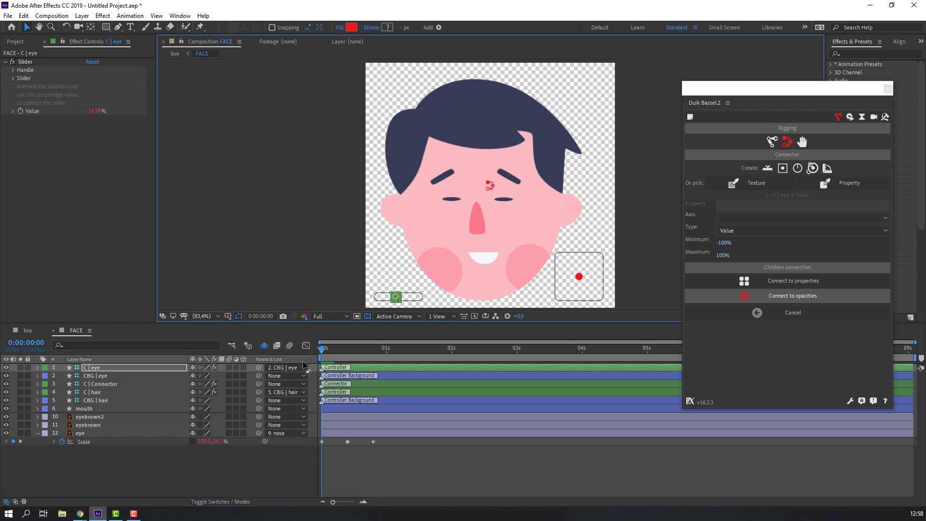
click(86, 432)
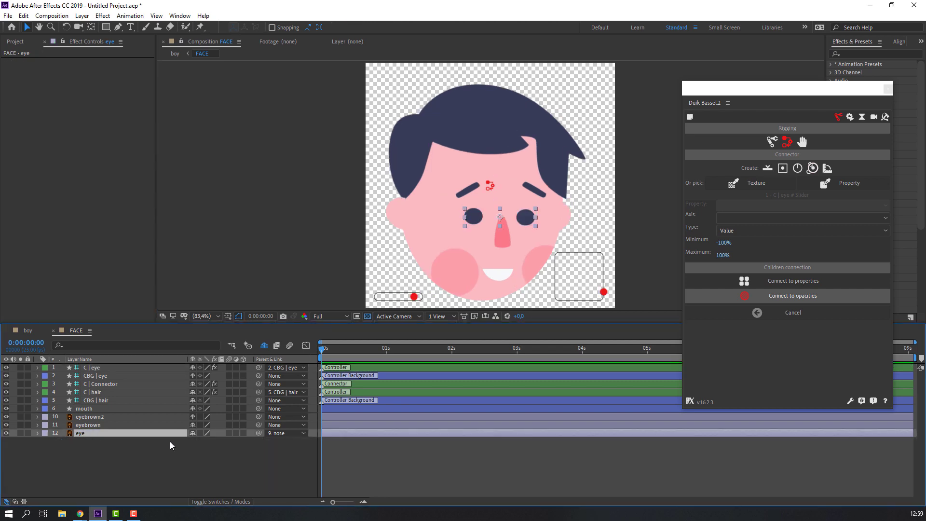
click(192, 433)
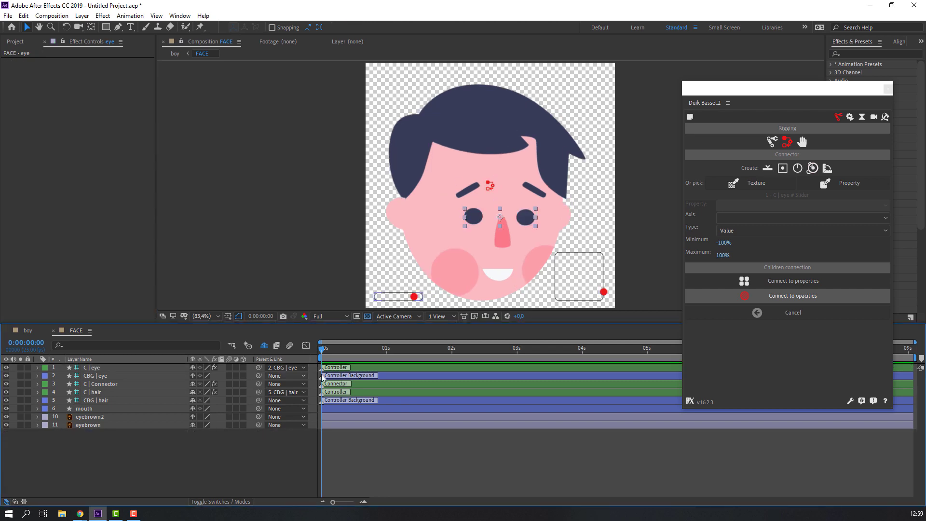
Add Rotation keyframes to the eyebrown and eyebrown2 layers at frames 0, 10 and 20
drag(92, 440, 94, 420)
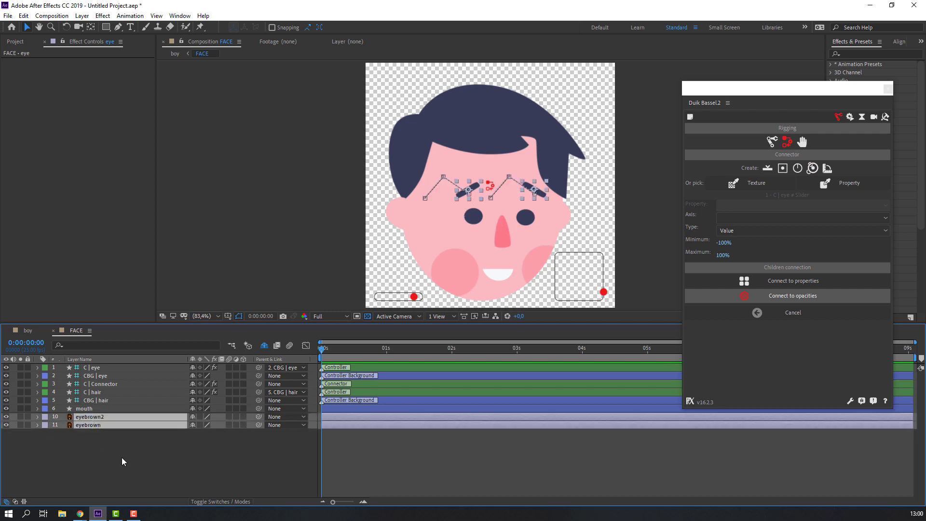
key(r)
key(alt+shift+r)
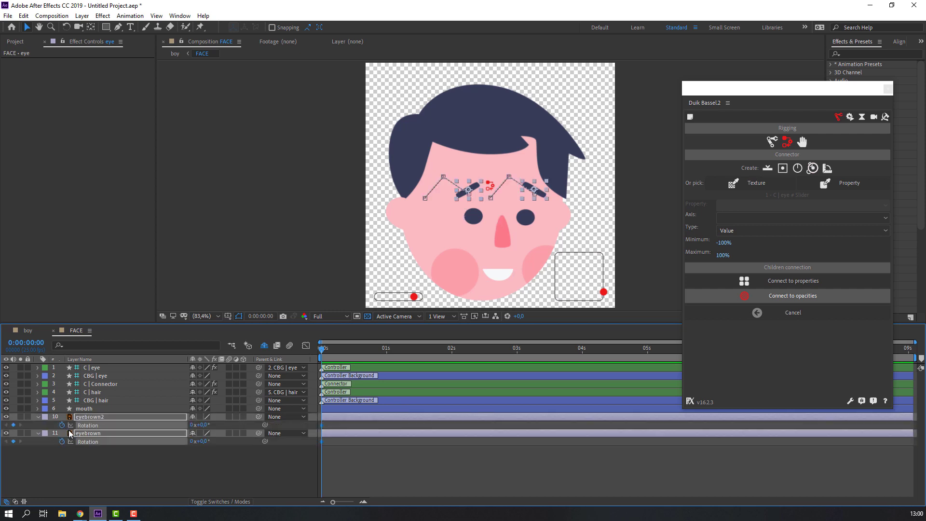
key(shift+Page_Down)
click(13, 425)
key(shift+Page_Down)
drag(363, 351, 306, 354)
click(204, 480)
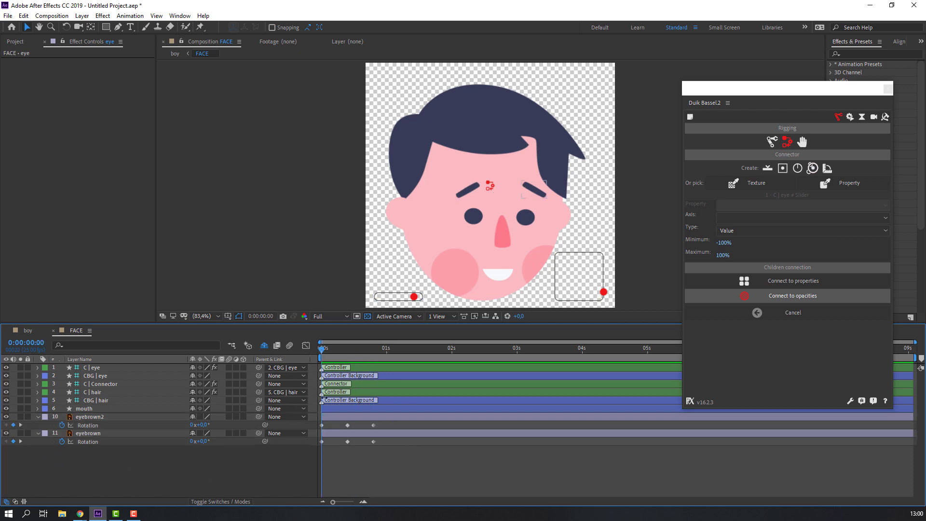
Move the head slider handle to its lower-left and, at frame 0, rotate eyebrown2 to -42° and eyebrown to 36°
click(603, 292)
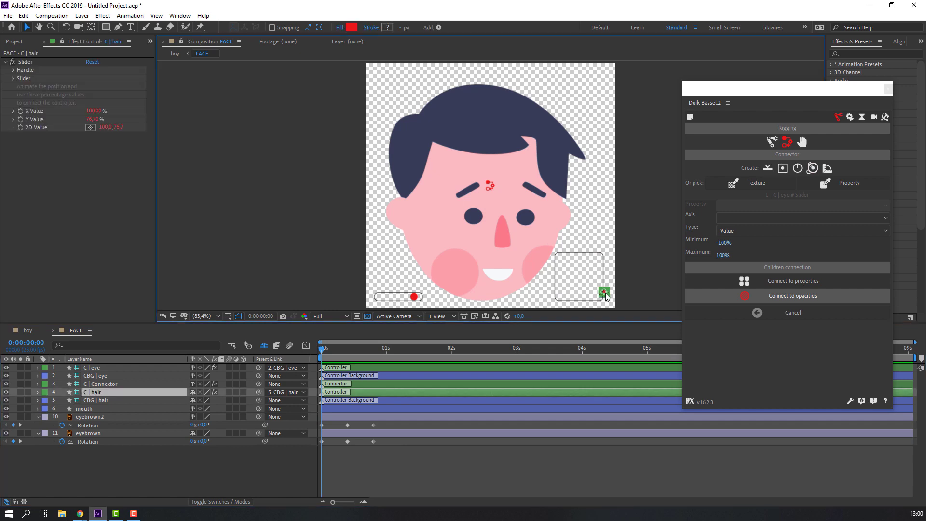
drag(605, 292, 555, 294)
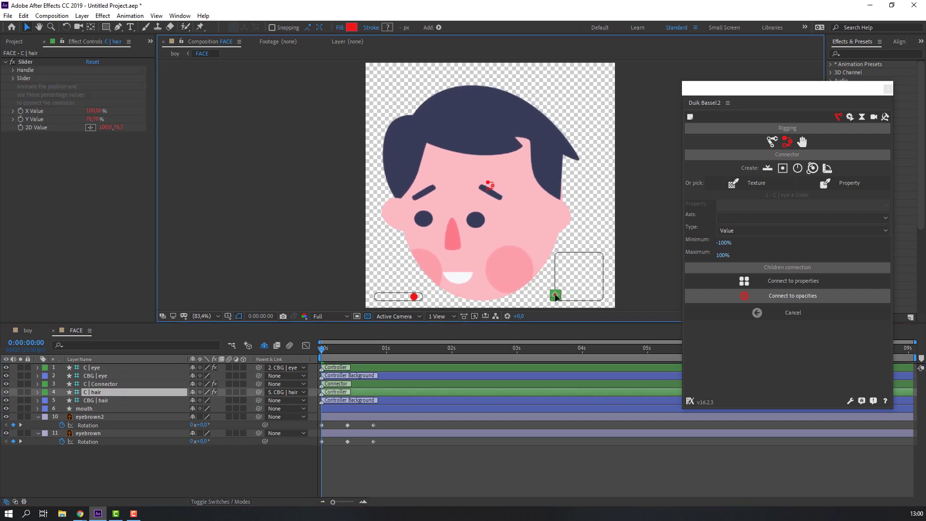
click(164, 485)
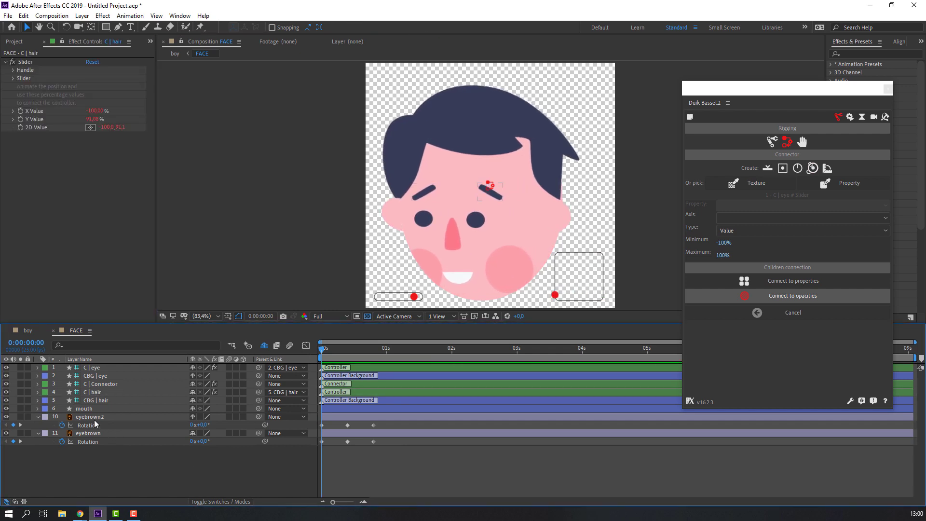
click(92, 417)
click(137, 478)
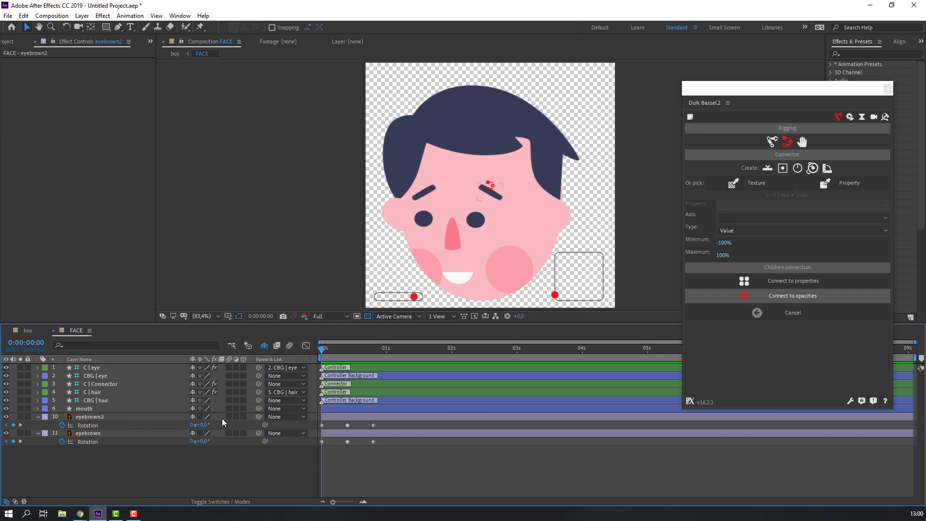
drag(202, 425, 227, 447)
click(222, 489)
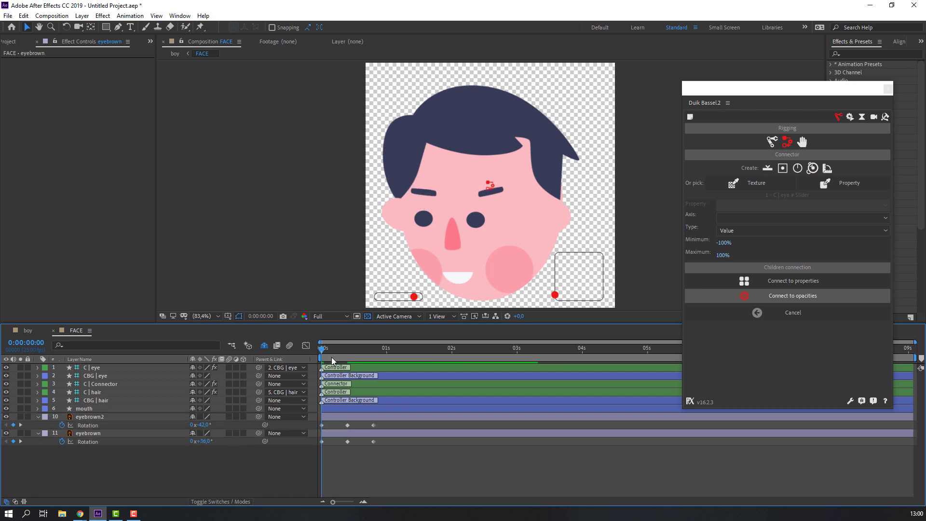
At frame 20, move the head slider handle to its lower-right and rotate eyebrown2 to -43° and eyebrown to 41°
drag(329, 349, 374, 359)
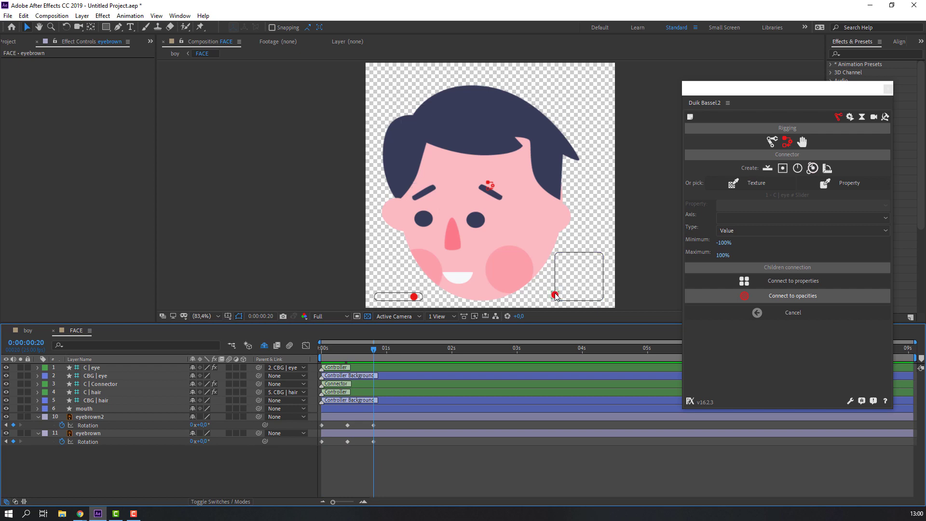
drag(556, 296, 602, 295)
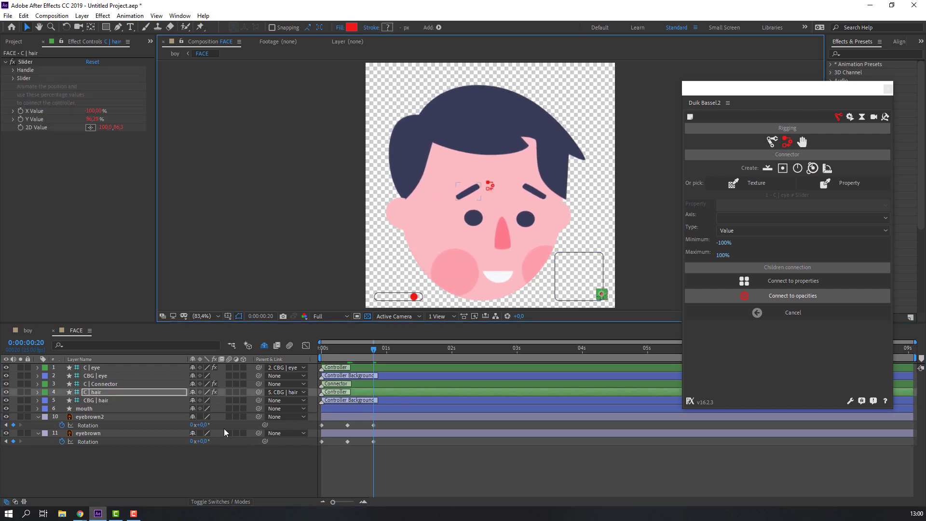
click(204, 425)
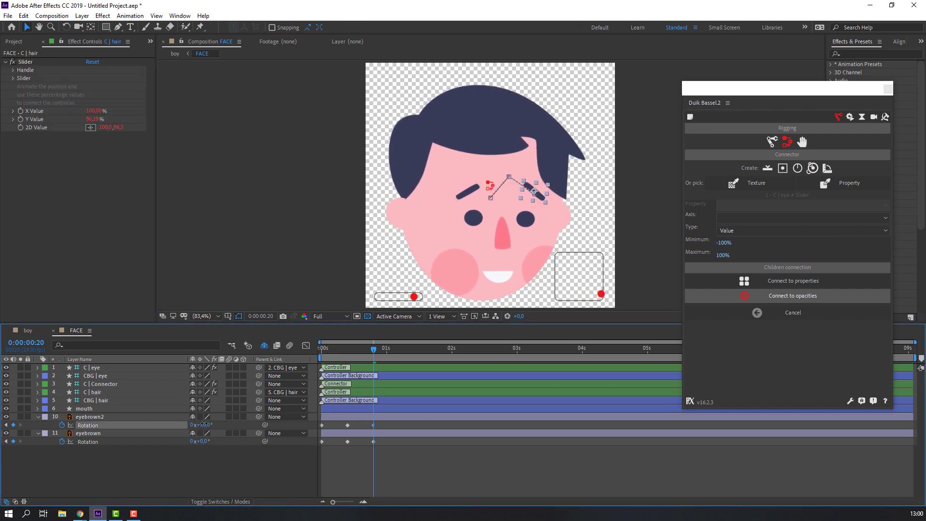
drag(204, 425, 223, 442)
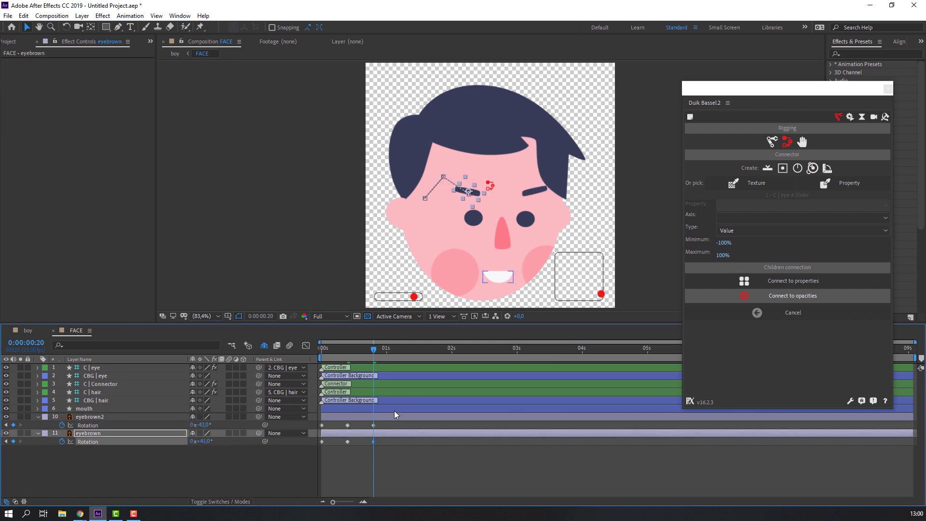
drag(373, 351, 279, 367)
key(F2)
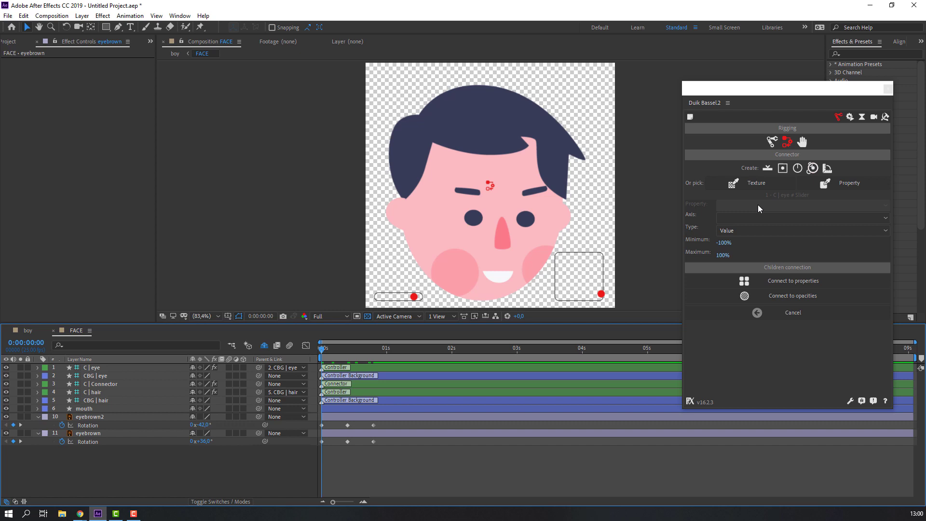
Create a Duik angle controller at frame 0 and move it with its background to the composition's upper-right corner
click(798, 168)
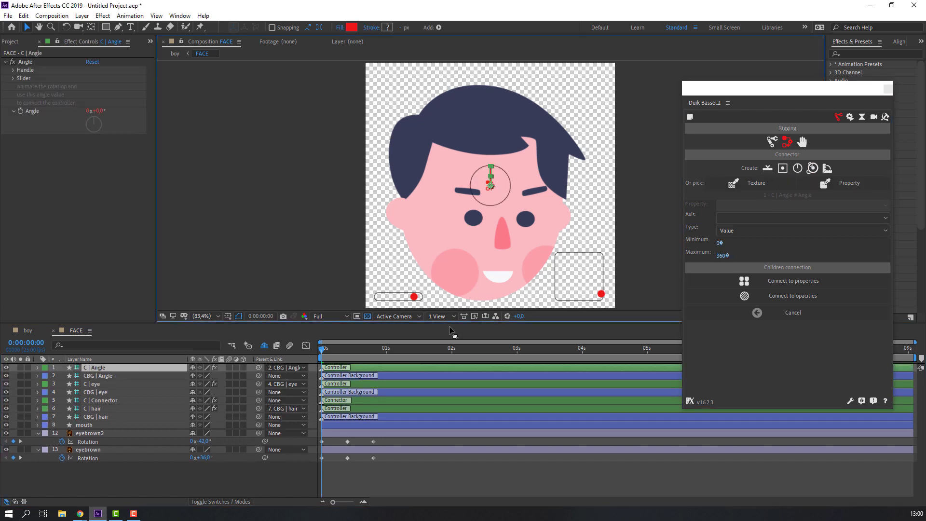
ctrl+click(107, 376)
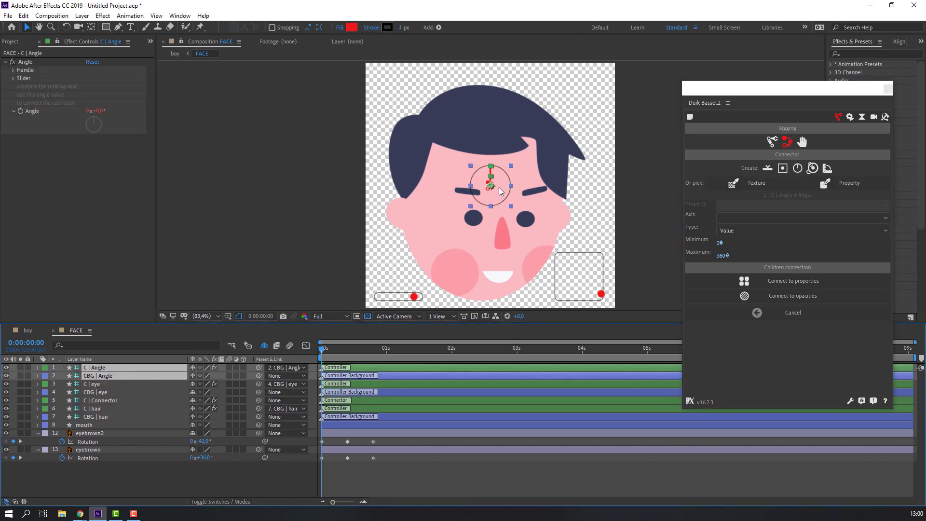
drag(500, 191, 586, 104)
key(F2)
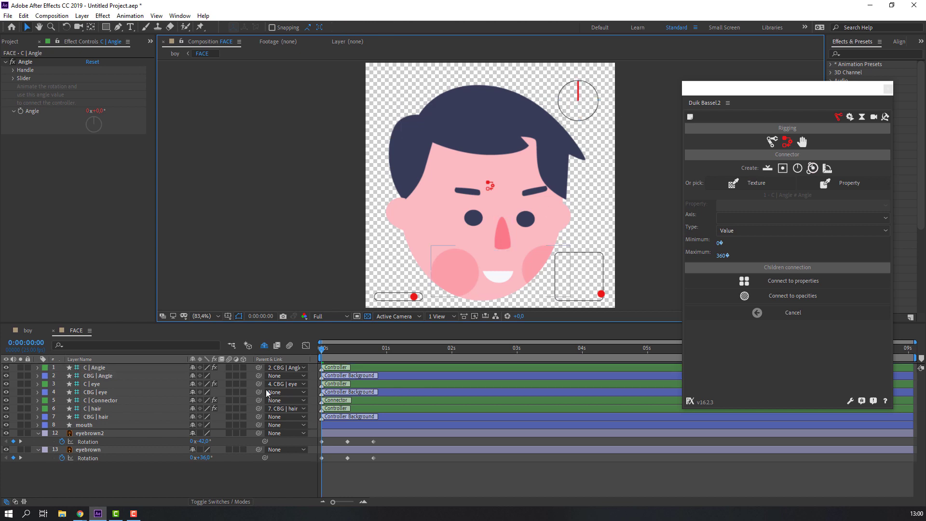
Connect the Rotation keyframes of both eyebrow layers to the angle controller
drag(329, 437, 394, 485)
drag(386, 438, 317, 474)
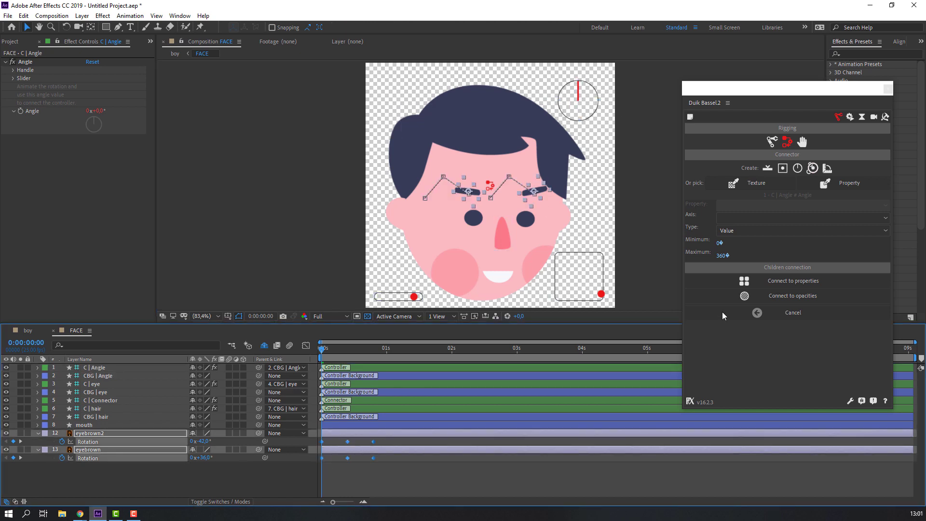
click(796, 285)
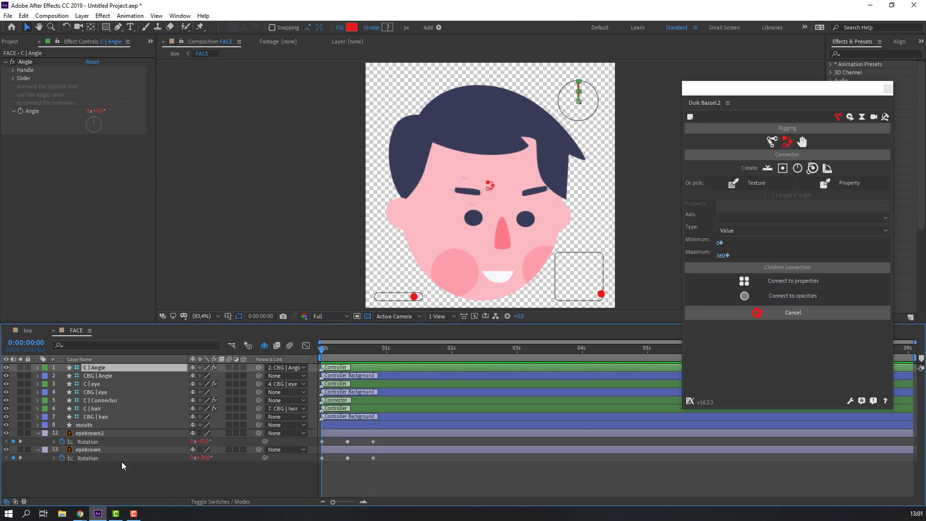
Rotate the C | Angle controller to test the eyebrow movement
click(95, 369)
key(r)
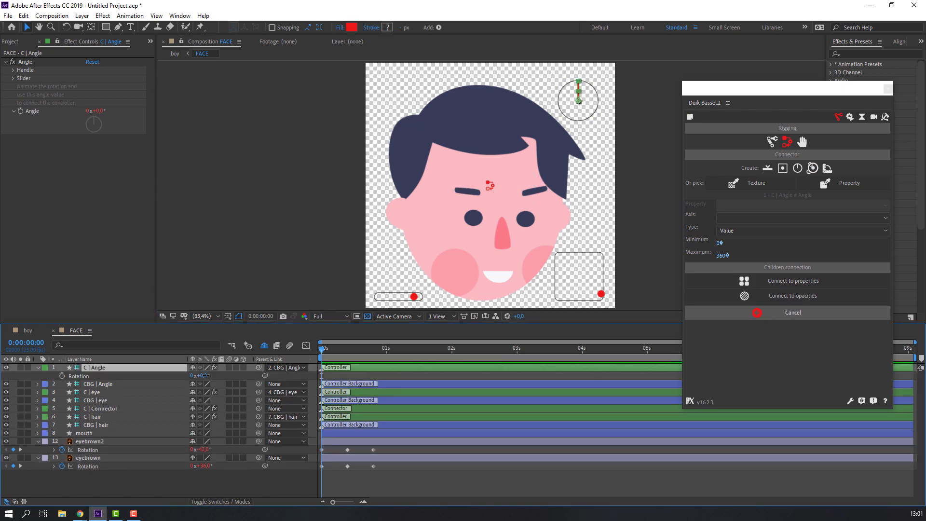
mouse_move(199, 375)
mouse_down()
mouse_move(174, 388)
mouse_move(207, 392)
mouse_up()
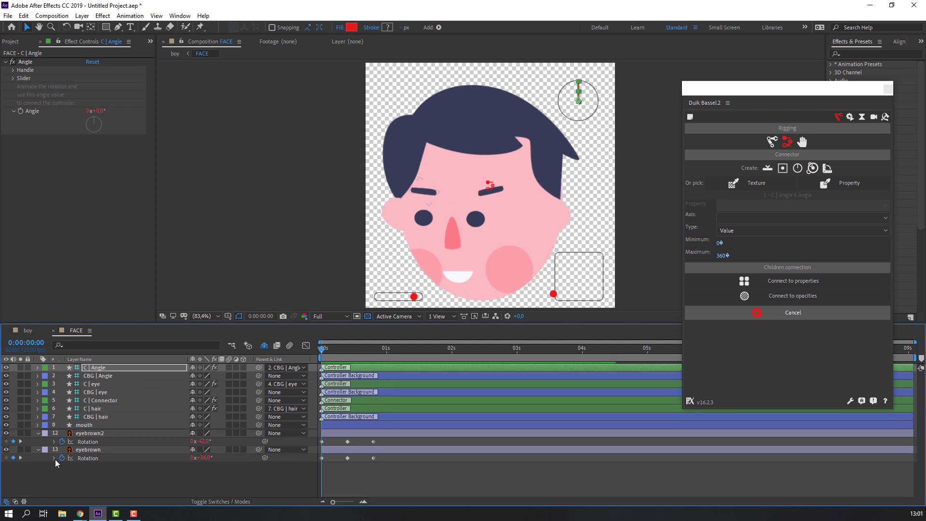
Collapse the eyebrown and eyebrown2 layers and mark both as shy to hide them in the timeline
click(38, 433)
click(38, 441)
drag(73, 452, 84, 436)
shift+click(86, 433)
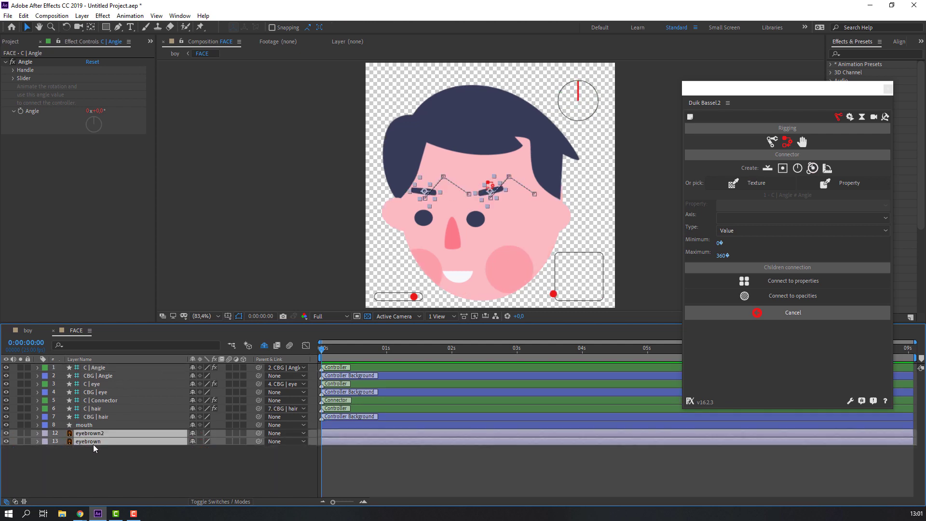
click(193, 437)
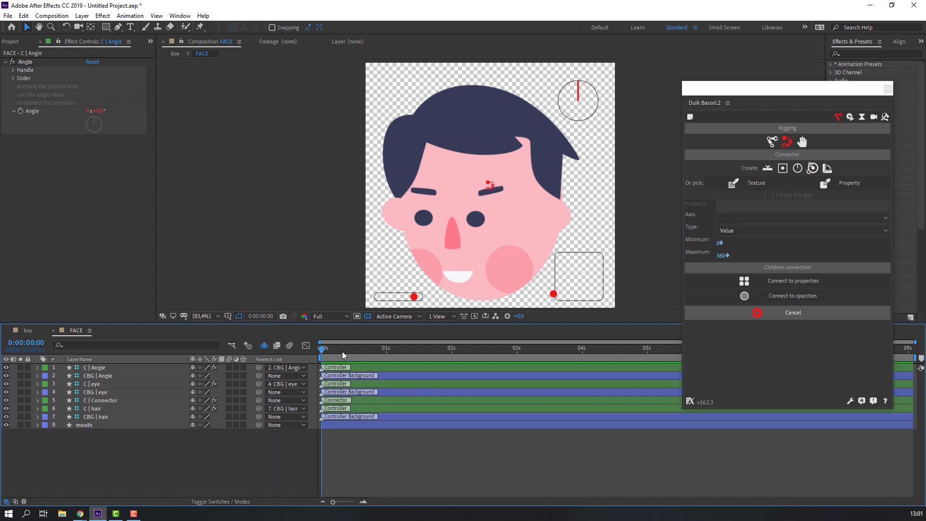
Reset the C | hair controller's Position to 0, 0 and collapse its layer
click(554, 293)
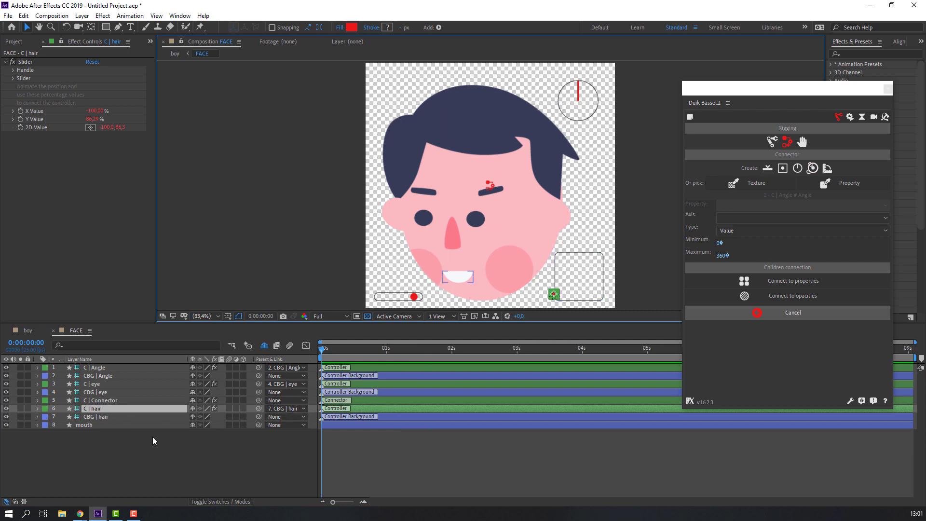
key(p)
click(202, 417)
text(0)
key(Return)
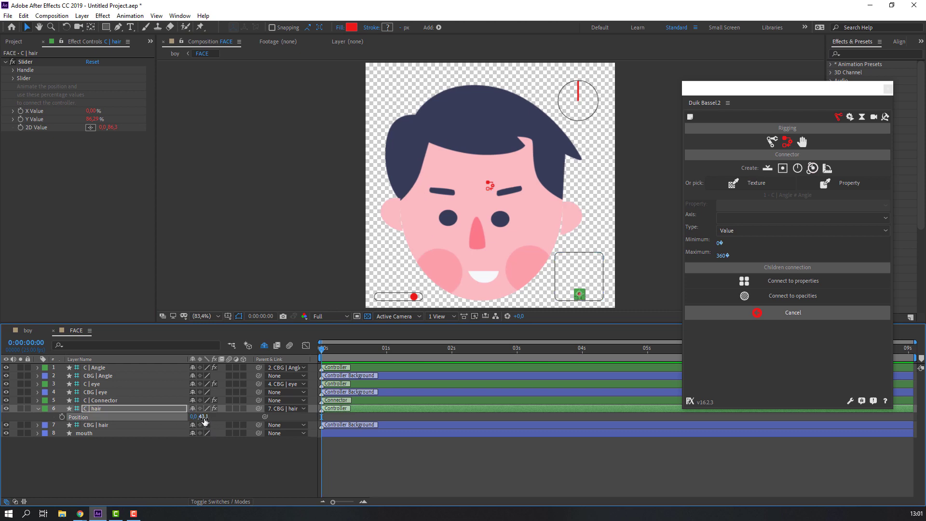
click(203, 417)
text(0)
key(Return)
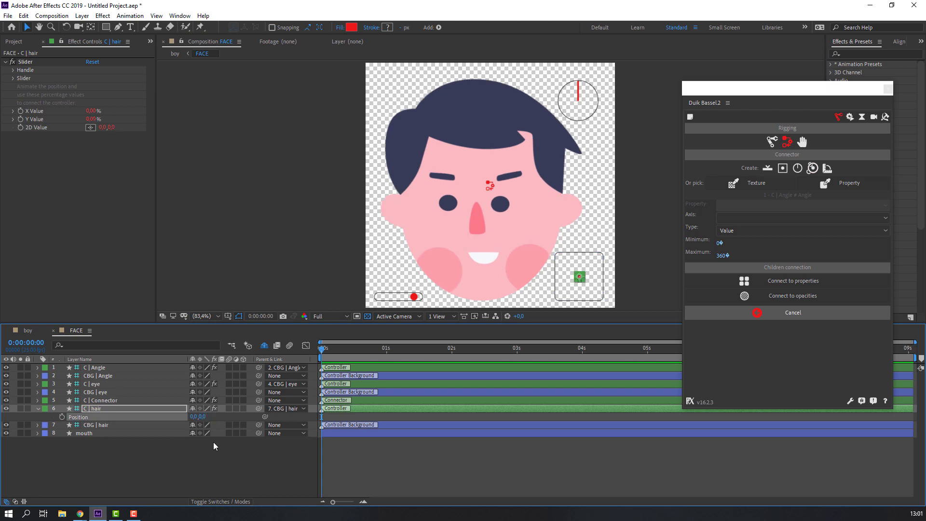
click(149, 462)
click(36, 407)
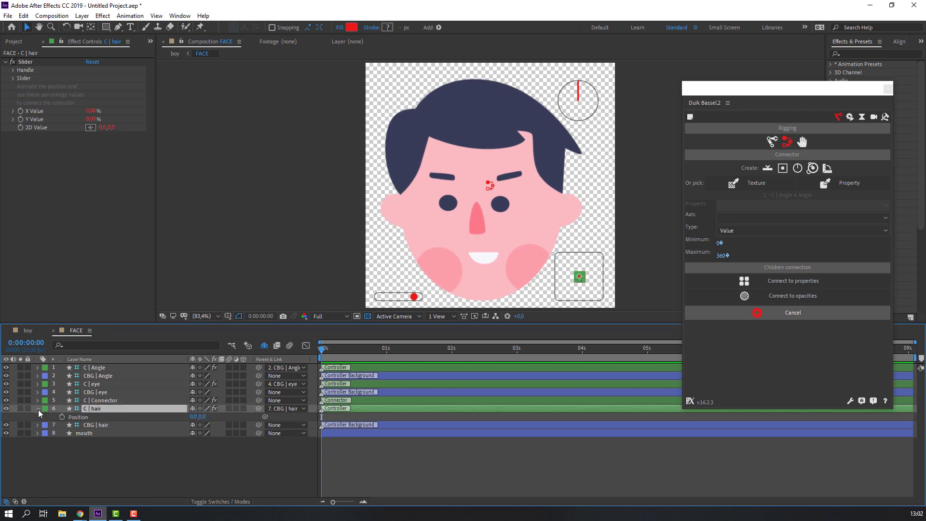
click(38, 409)
key(F2)
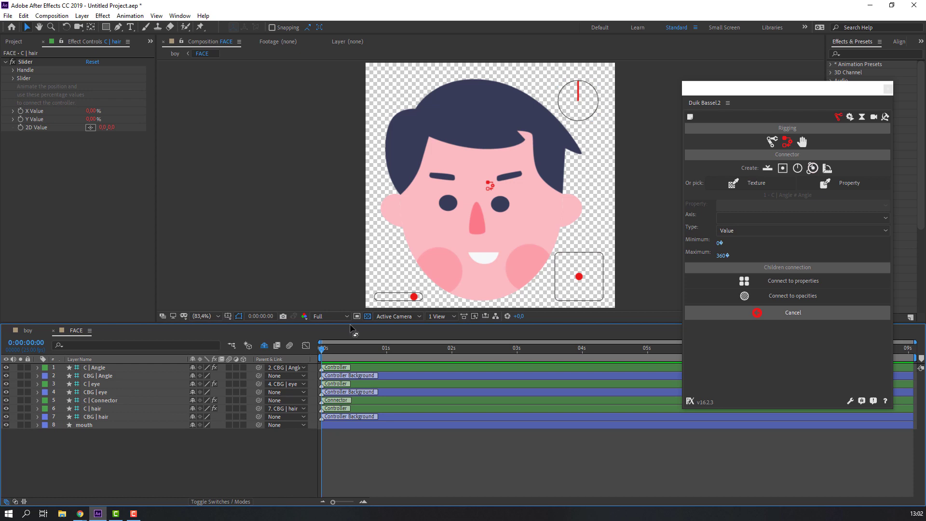
Expand the mouth layer's Contents down to the Path property of Path 1 inside Shape 1
scroll(510, 273, up, 5)
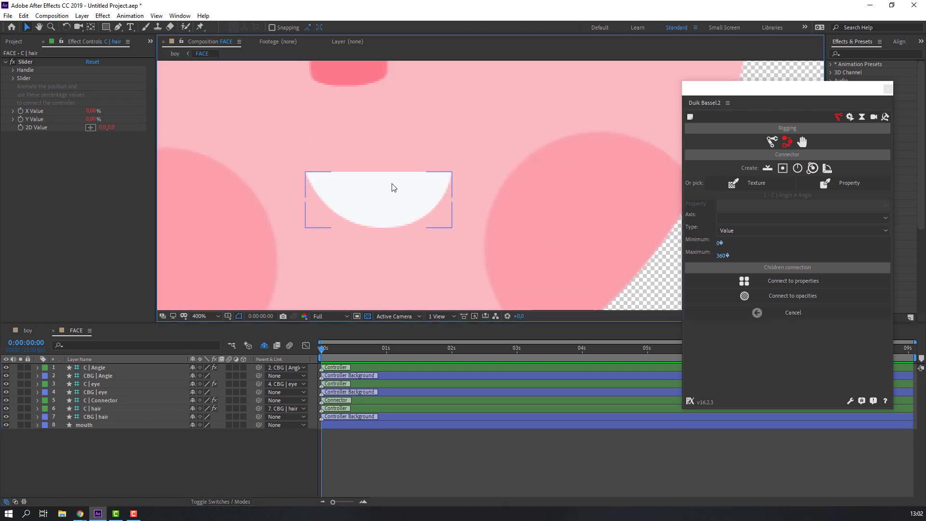
click(388, 206)
drag(397, 190, 413, 199)
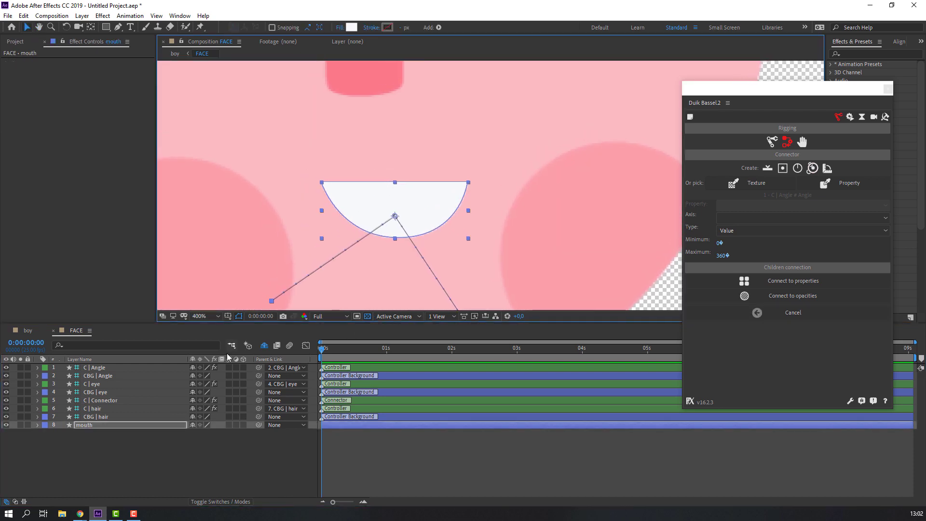
click(91, 425)
click(37, 425)
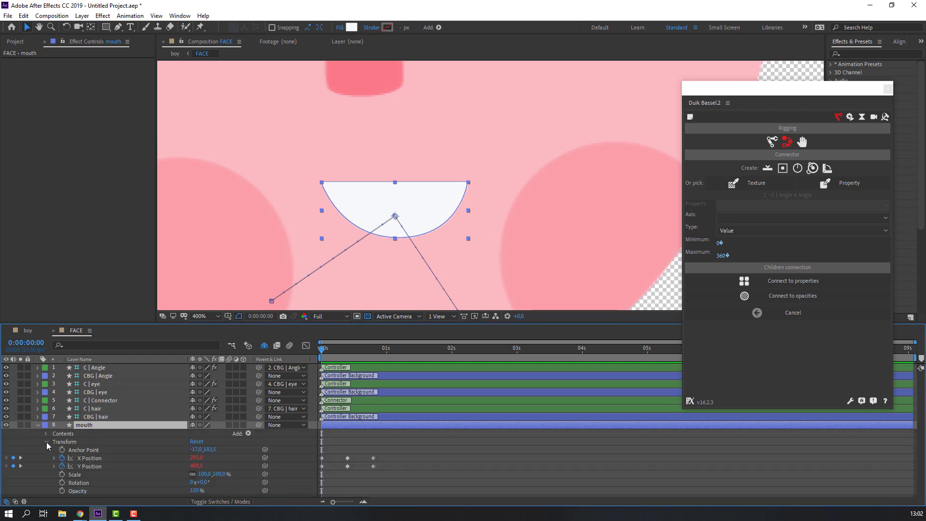
click(47, 442)
click(47, 433)
click(51, 444)
click(54, 442)
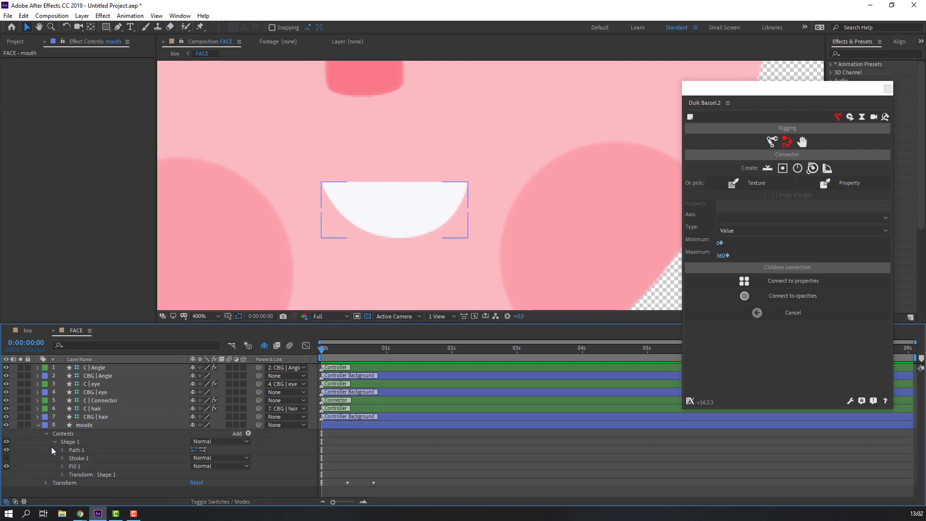
click(62, 450)
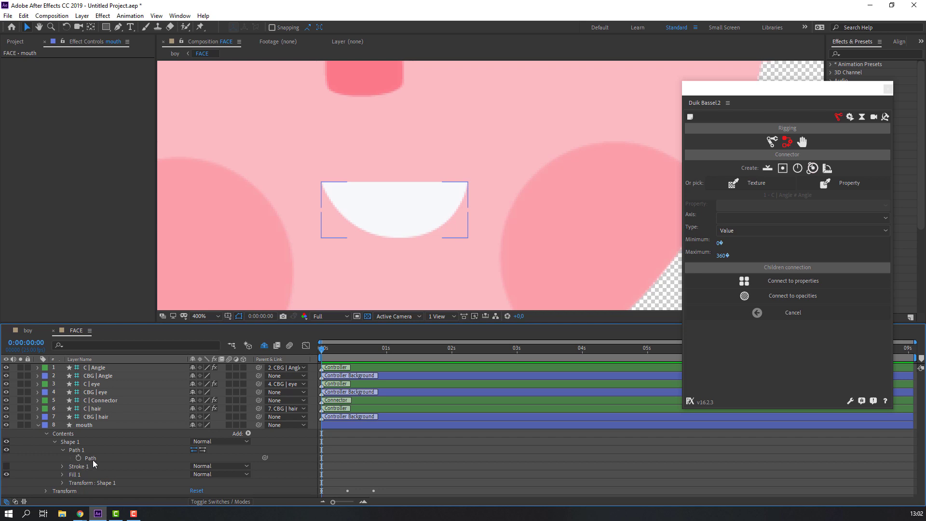
Set keyframes on the mouth's Path property at frames 0, 10 and 20 with the current shape
click(76, 459)
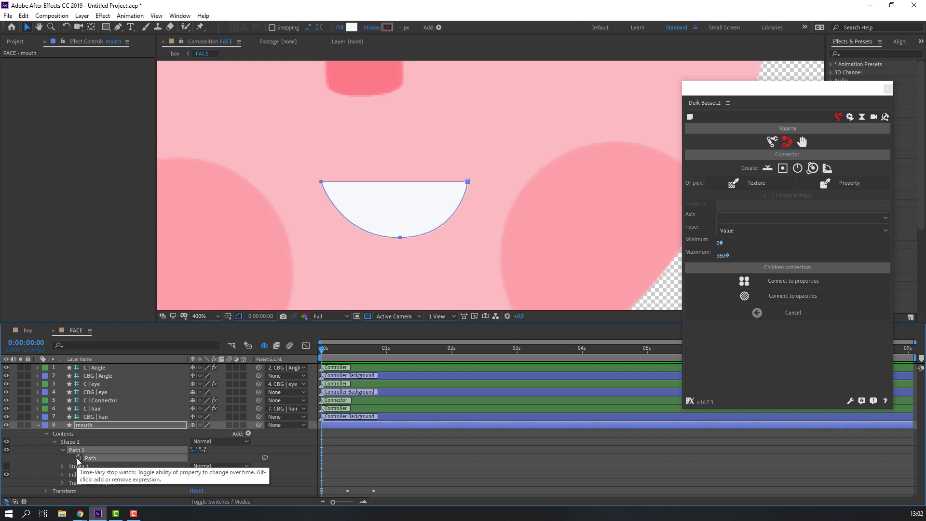
click(78, 458)
key(shift+Page_Down)
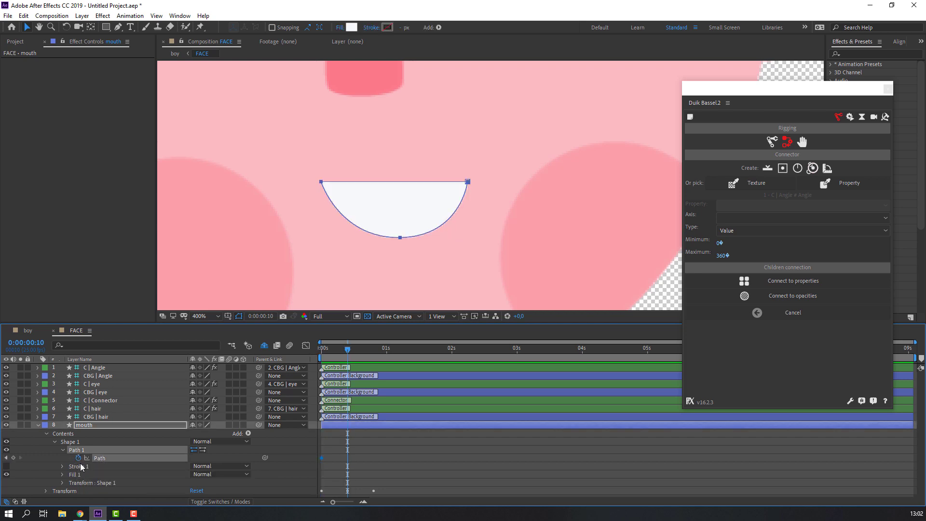
click(14, 457)
key(shift+Page_Down)
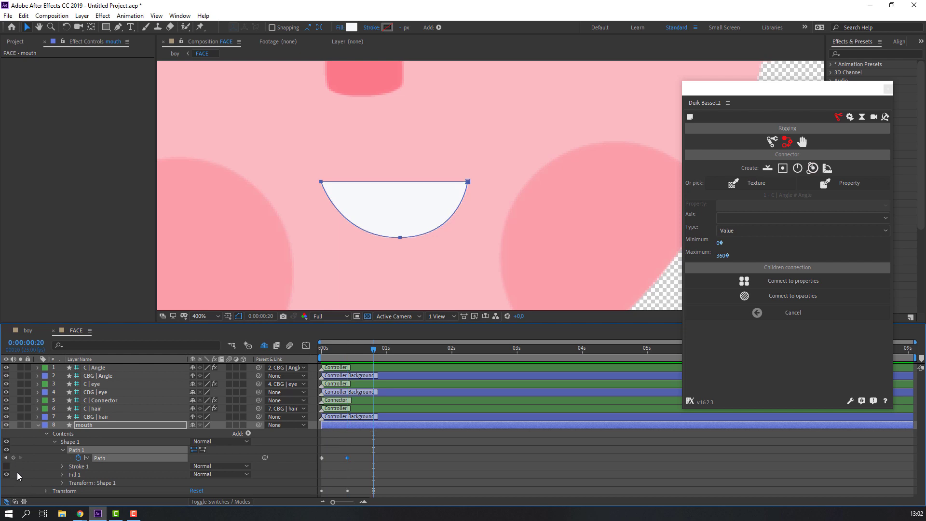
click(13, 484)
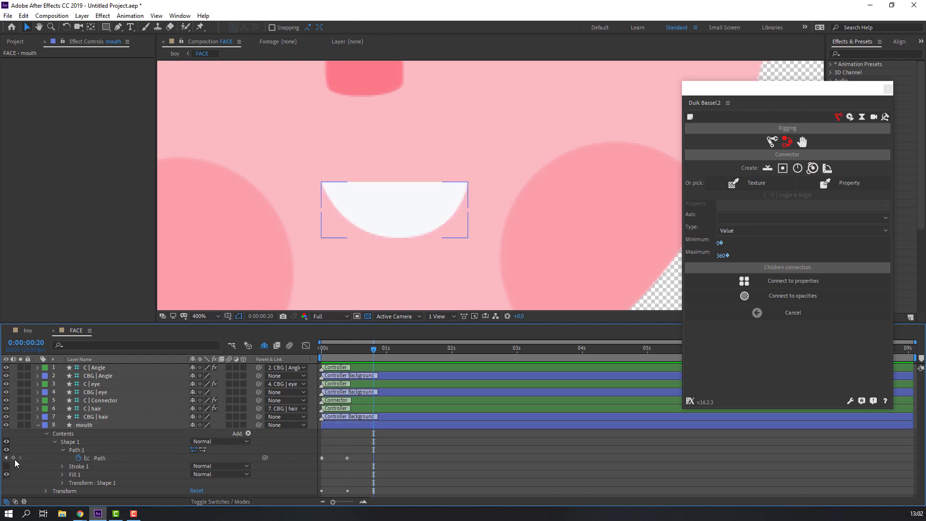
click(13, 458)
At frame 0, use the Pen tool to raise the mouth path's bottom vertex, flattening it into a thin smile
drag(363, 353, 314, 357)
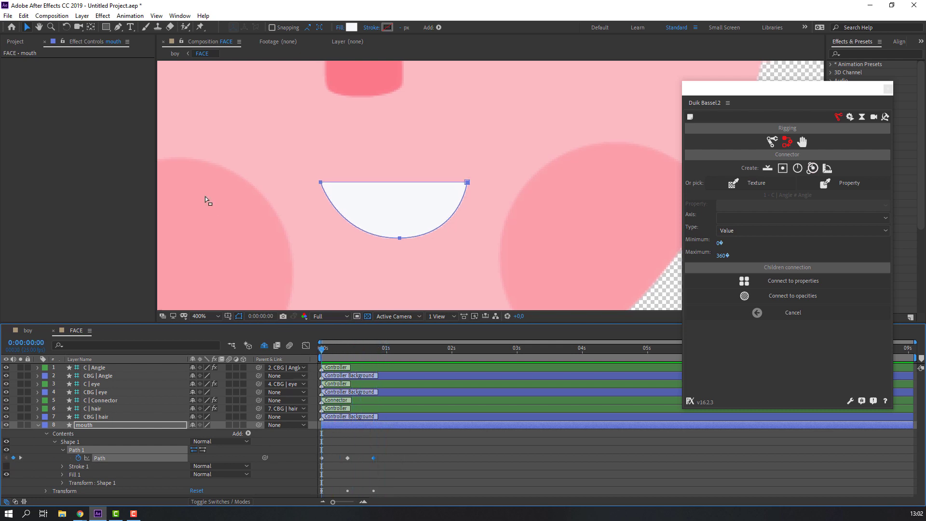
click(119, 27)
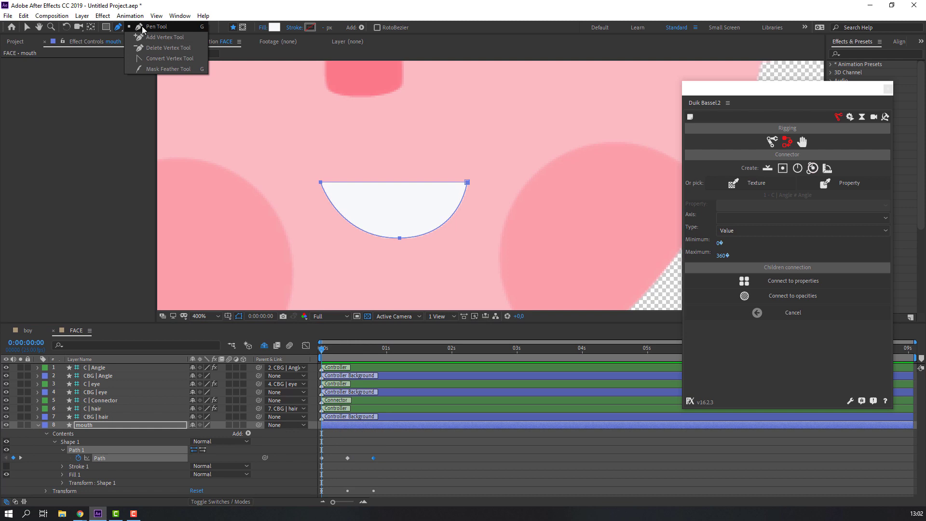
click(143, 28)
click(52, 473)
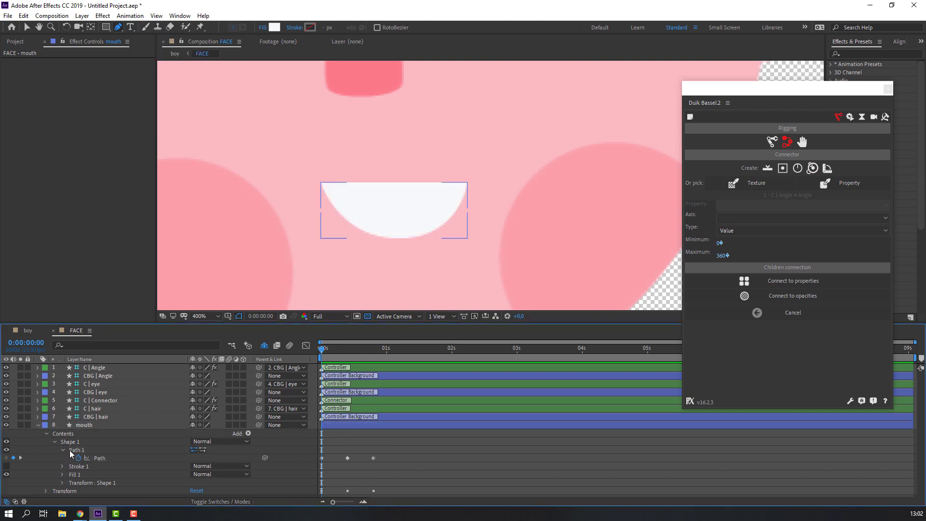
click(74, 450)
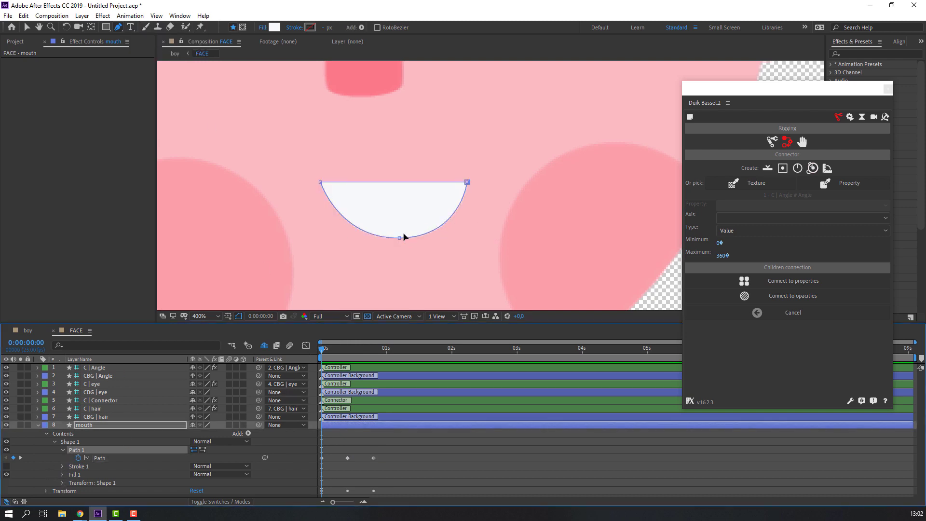
drag(400, 240, 394, 193)
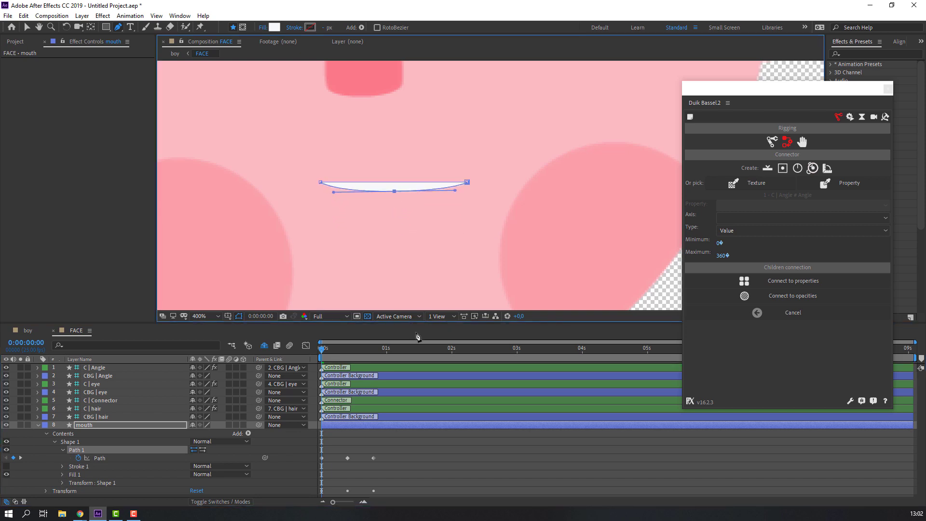
click(416, 439)
scroll(308, 176, down, 2)
scroll(320, 183, up, 2)
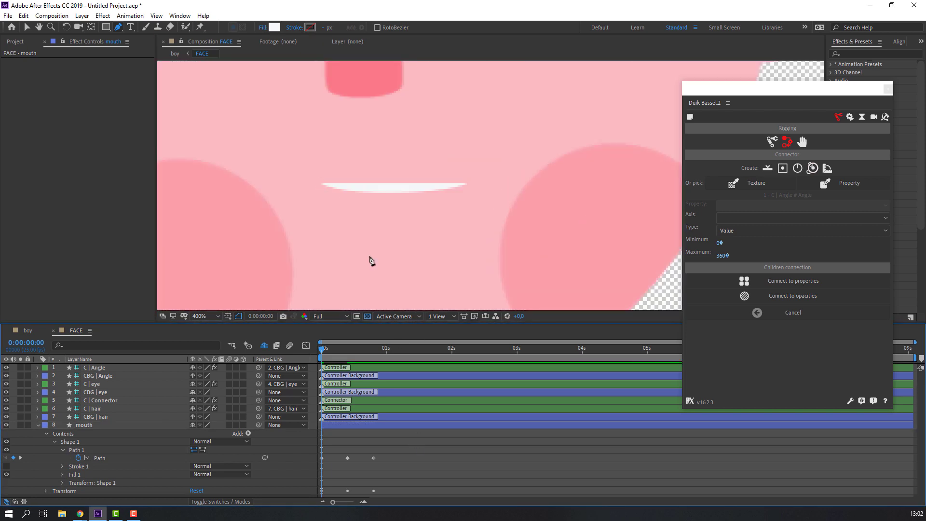
At frame 20, pull the mouth path's two upper corners inward and its bottom vertex down to form a narrow open mouth
drag(324, 349, 351, 355)
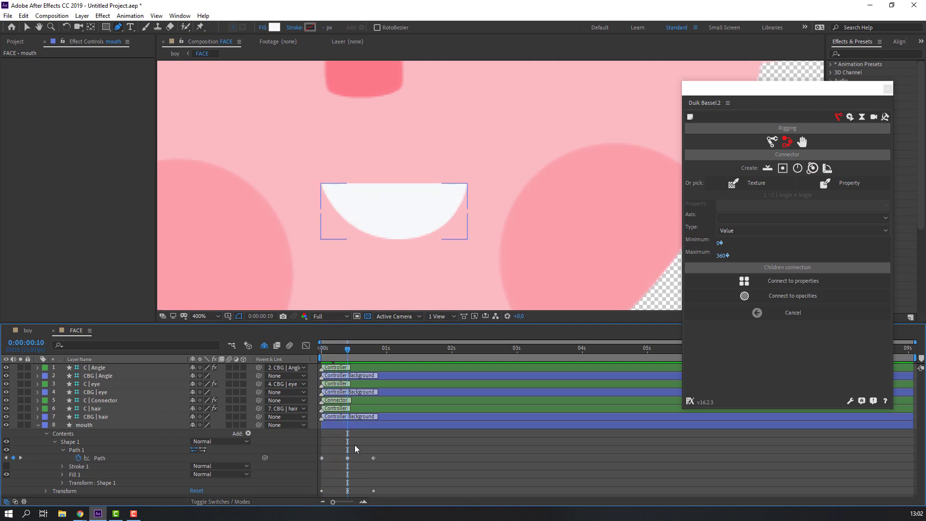
click(368, 248)
drag(350, 351, 375, 353)
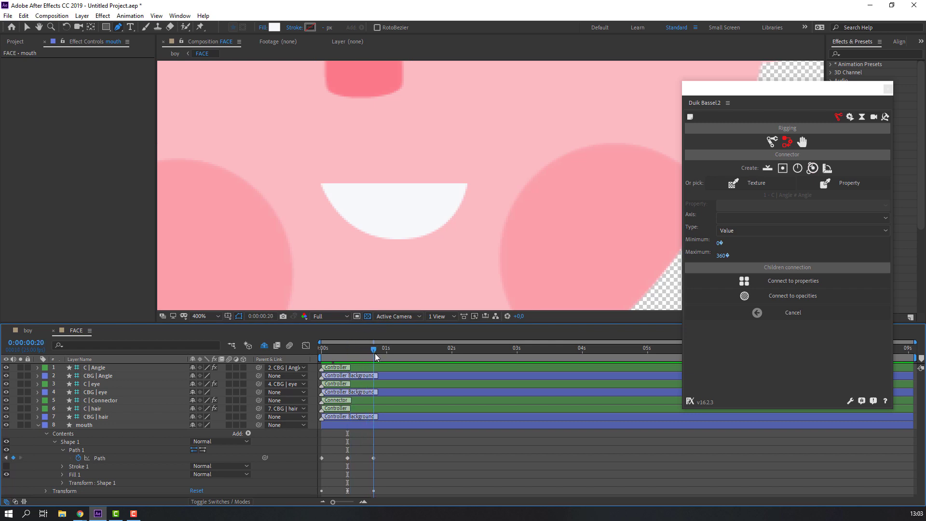
click(363, 457)
click(76, 450)
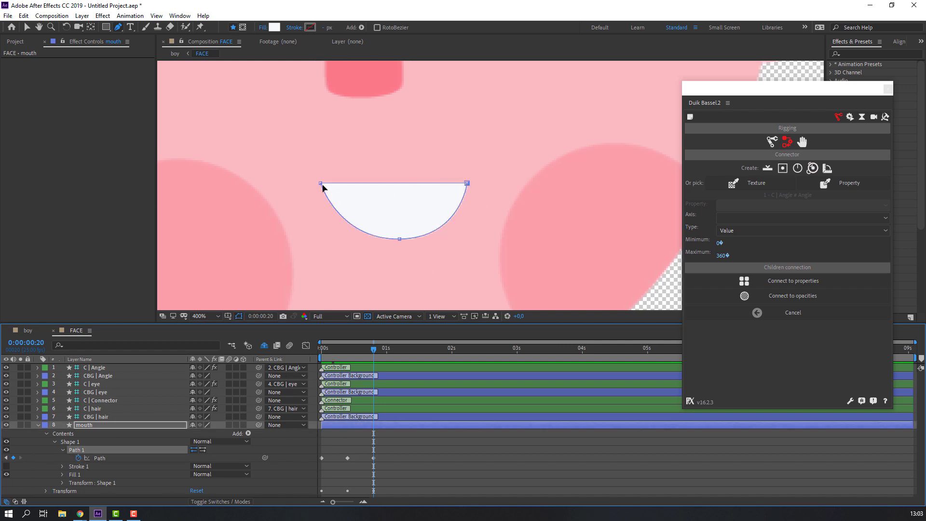
drag(321, 184, 360, 184)
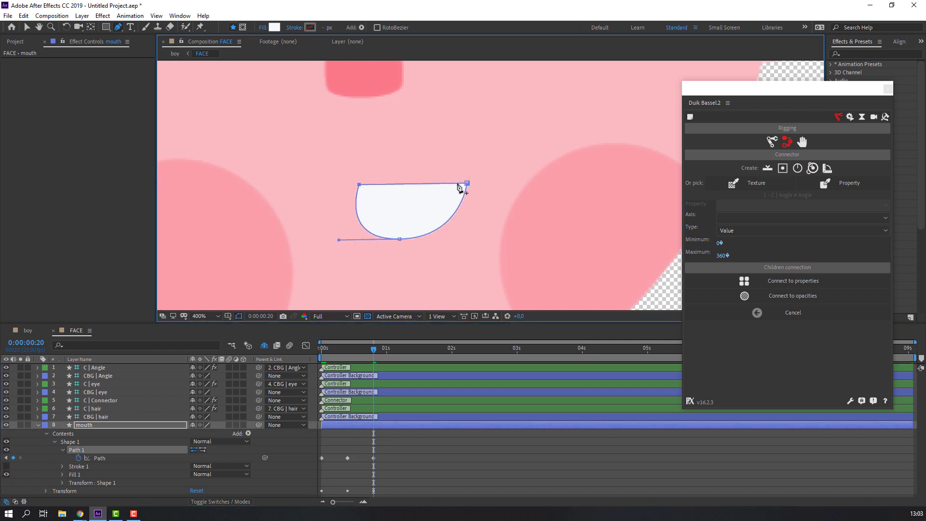
drag(466, 183, 375, 185)
drag(400, 239, 401, 257)
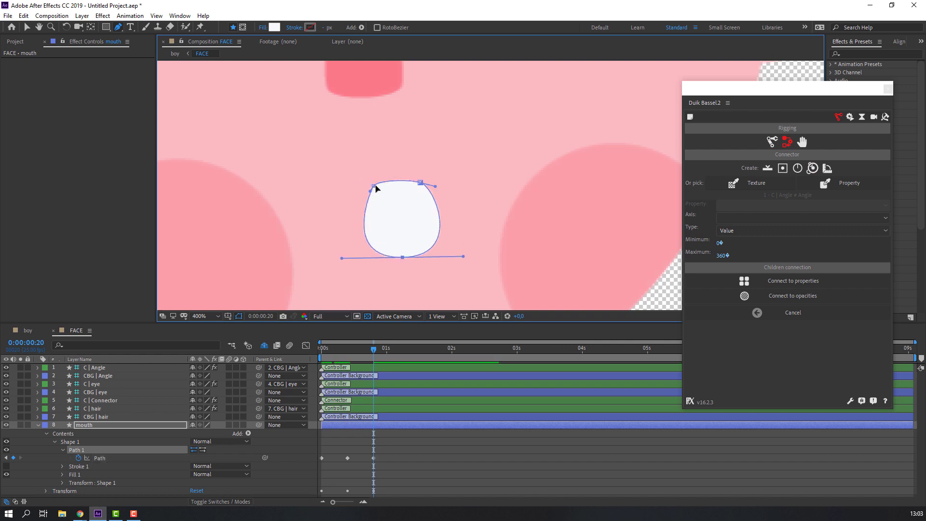
Refine the frame 20 mouth path by adjusting its upper corners and bottom vertex into a small rounded O shape
key(v)
click(373, 446)
drag(420, 182, 376, 187)
click(373, 457)
drag(424, 186, 426, 182)
drag(403, 258, 409, 256)
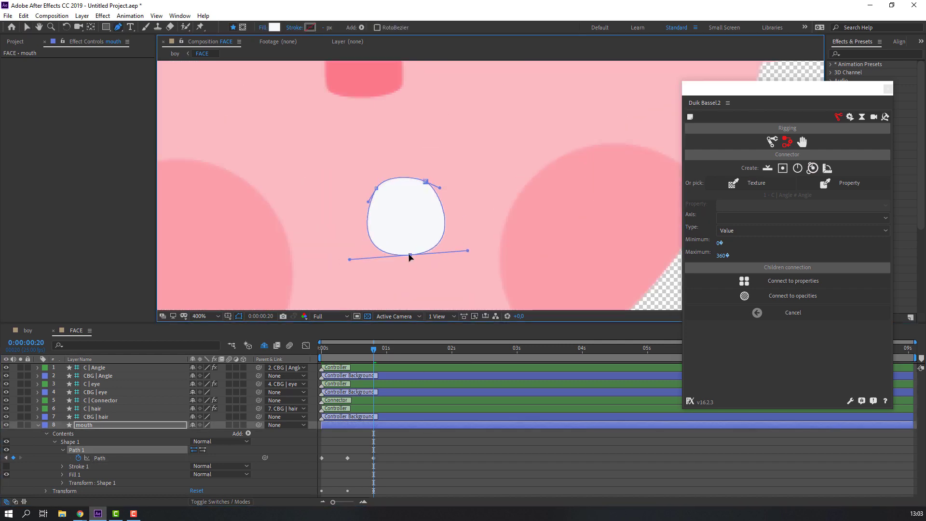
scroll(409, 256, down, 2)
click(295, 432)
Create a Duik slider controller and place it just above the eye slider beside the chin
click(635, 144)
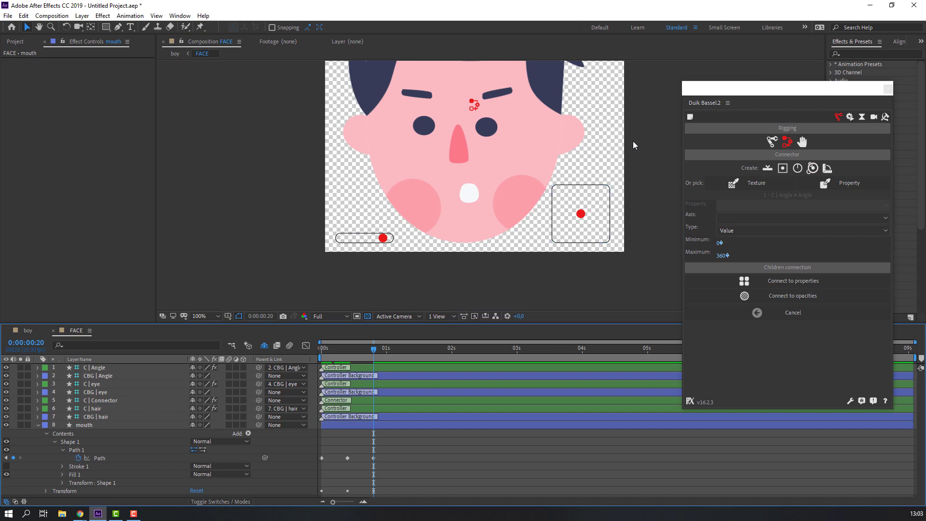
click(768, 169)
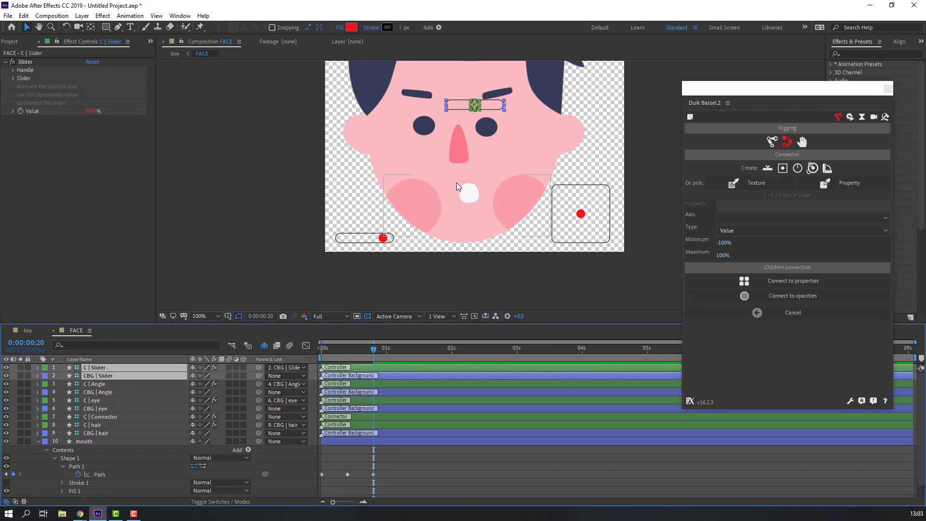
shift+click(497, 106)
drag(472, 121, 359, 225)
Connect all three mouth Path keyframes to the new slider with its -100% to 100% range, starting from frame 0
click(383, 474)
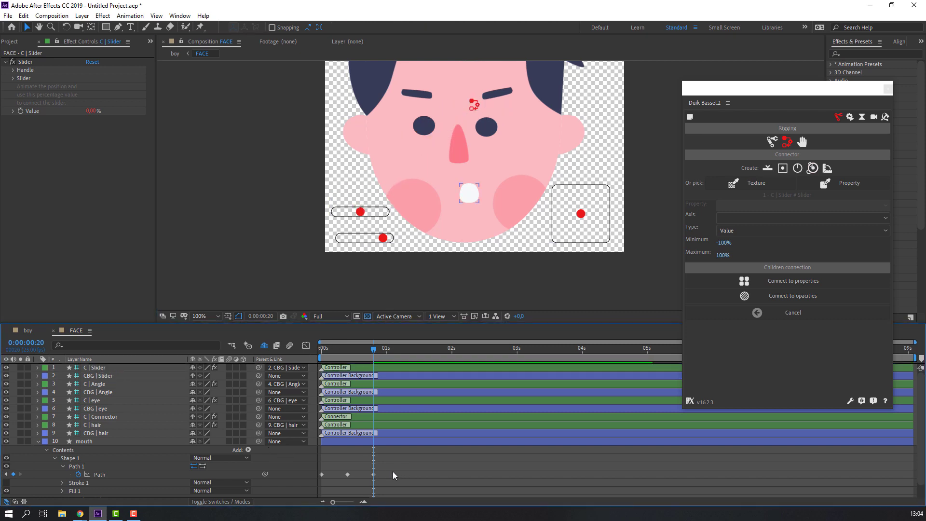
drag(406, 470, 314, 477)
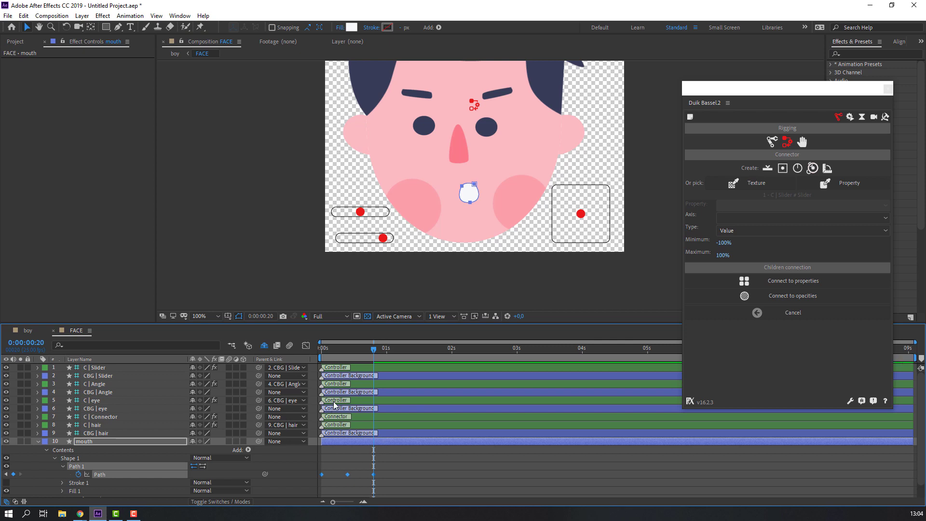
key(Home)
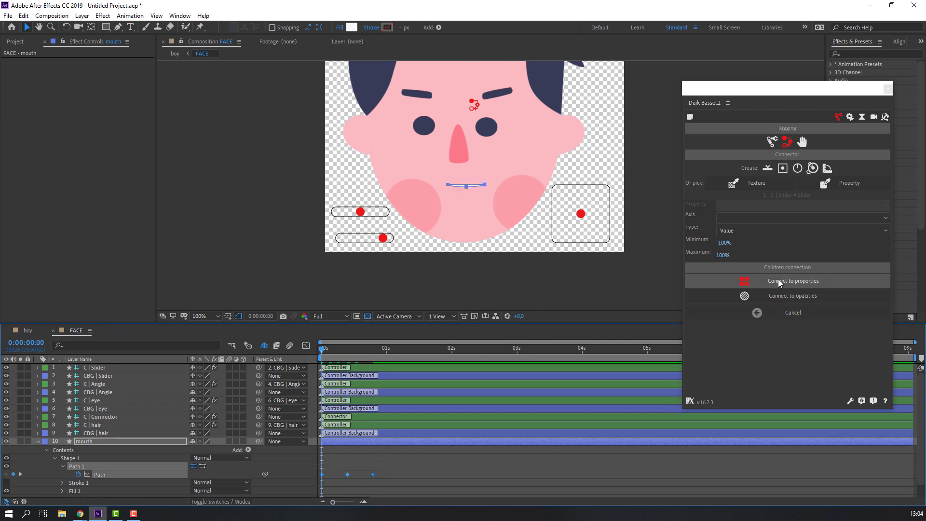
click(780, 285)
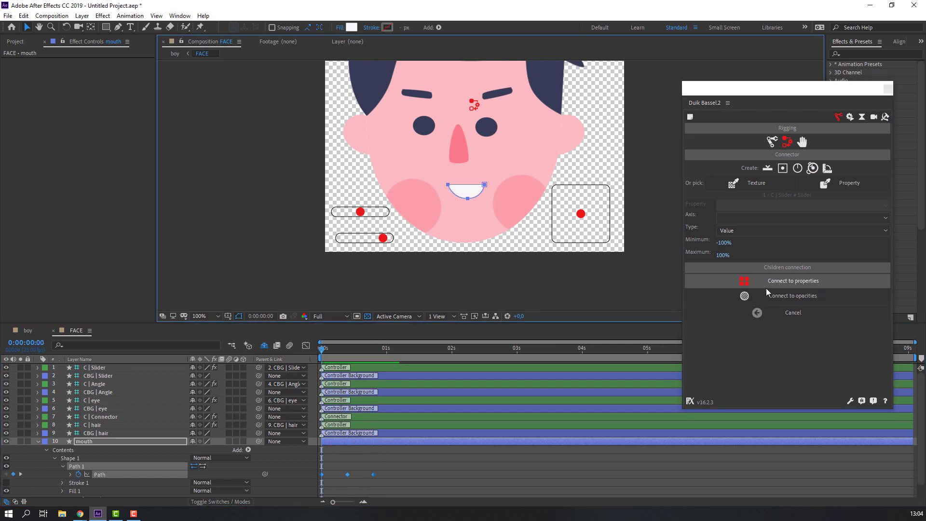
click(513, 476)
Move the C | Slider controller to test the mouth shapes and collapse the mouth layer
click(362, 211)
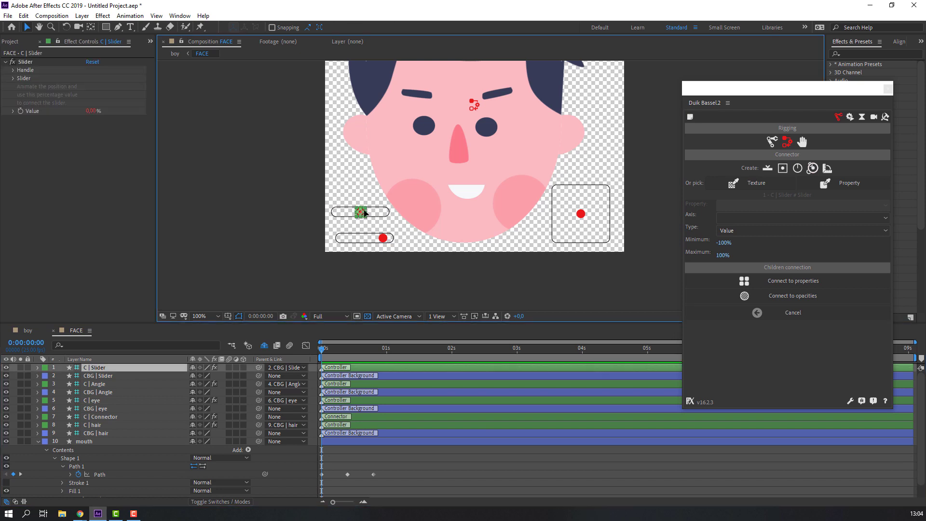
mouse_move(356, 212)
mouse_down()
mouse_move(337, 212)
mouse_move(376, 217)
mouse_move(337, 212)
mouse_move(360, 213)
mouse_up()
click(245, 440)
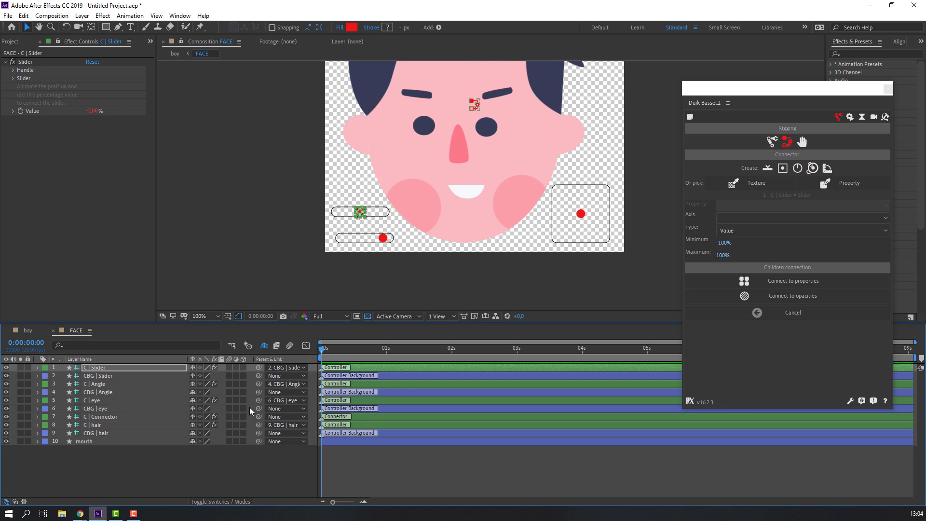
Assign the Red label to the C | Slider, C | Angle, C | eye and C | hair controller layers and close the Duik window
click(99, 376)
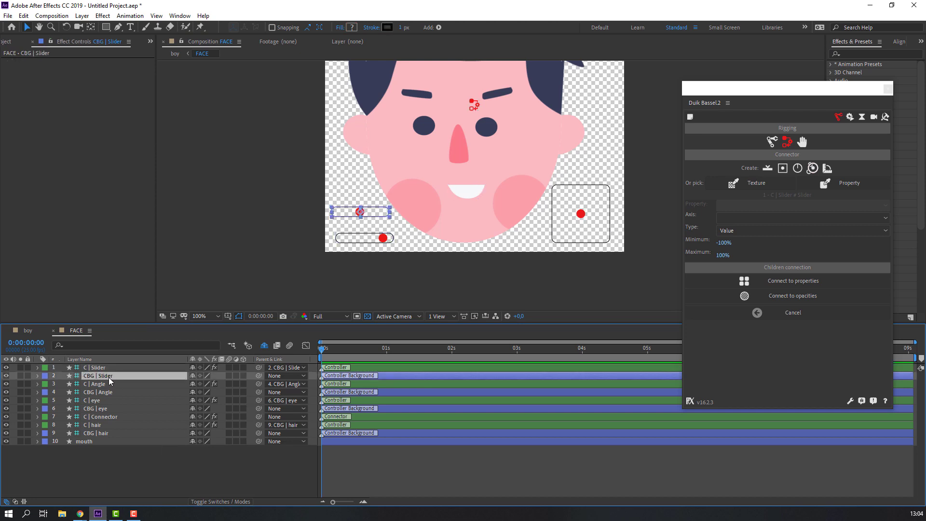
click(106, 367)
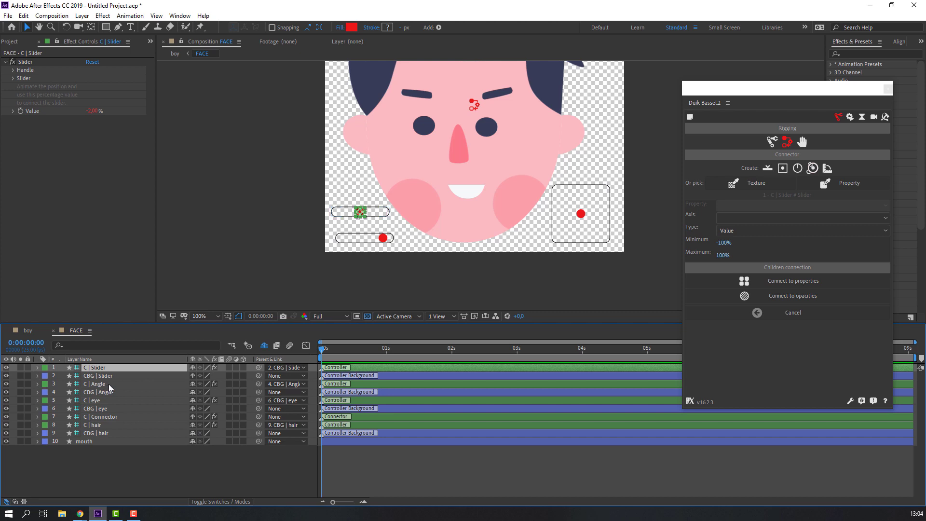
shift+click(384, 240)
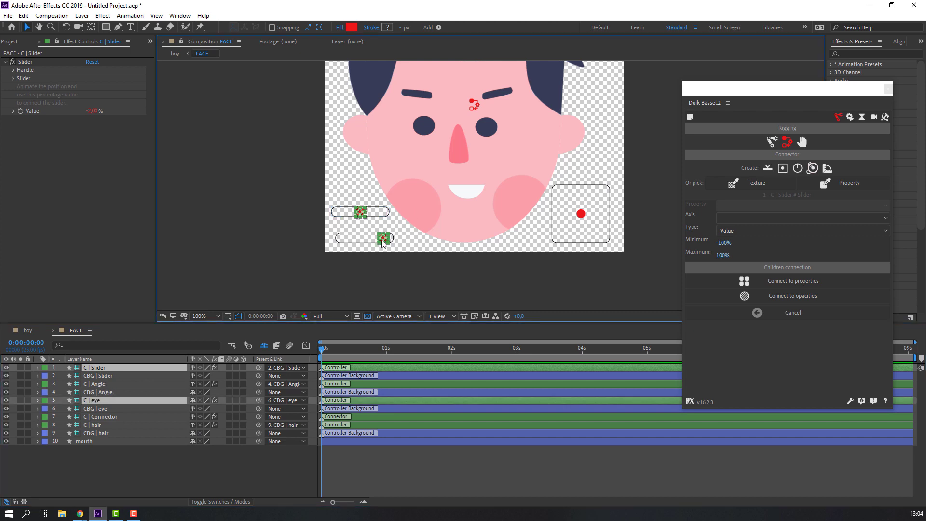
shift+click(581, 214)
drag(585, 164, 531, 227)
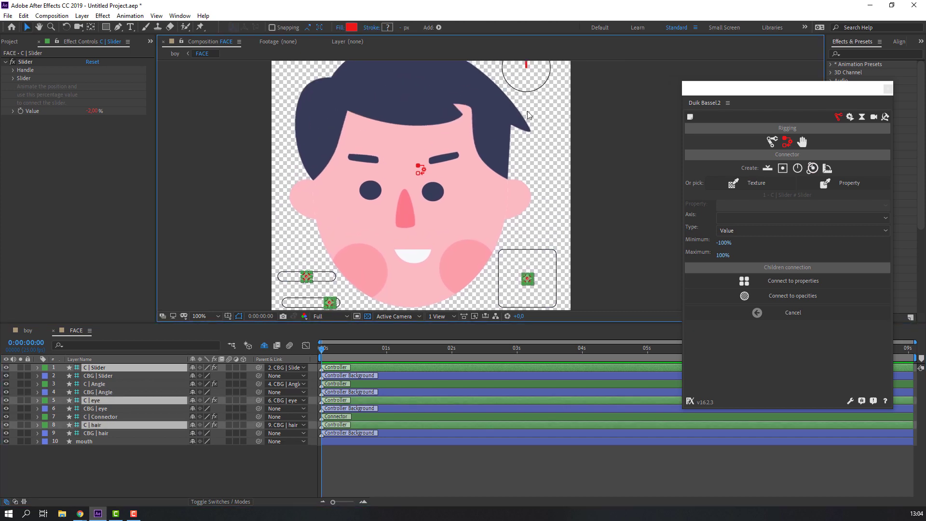
drag(530, 77, 521, 103)
shift+click(517, 86)
drag(430, 220, 444, 194)
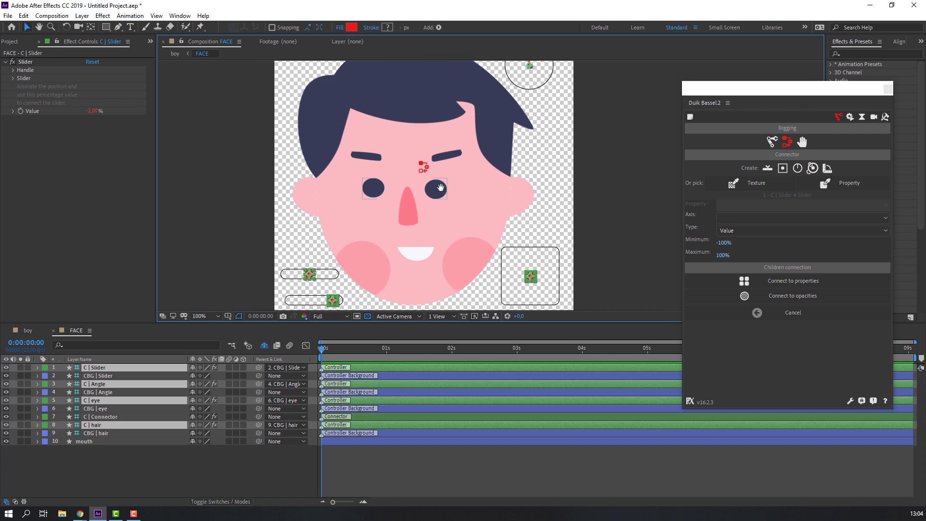
scroll(438, 232, down, 1)
scroll(438, 233, up, 1)
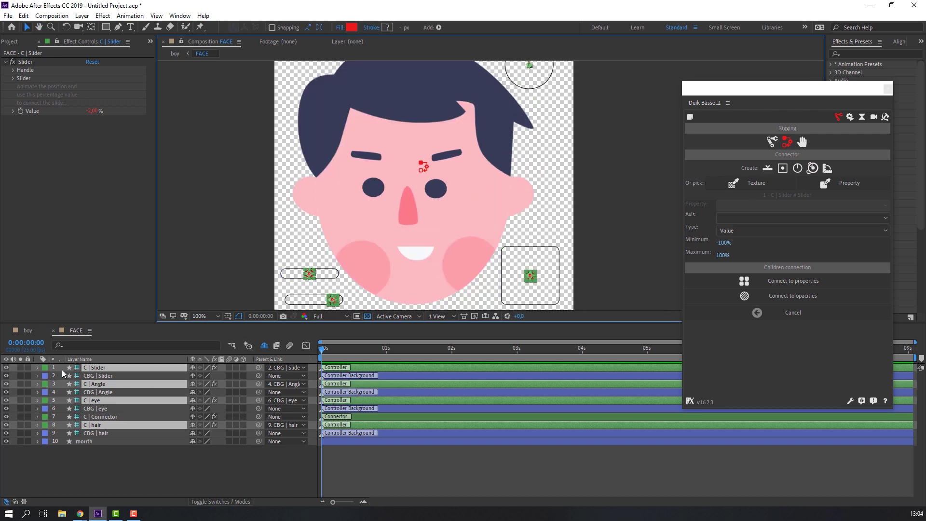
click(44, 368)
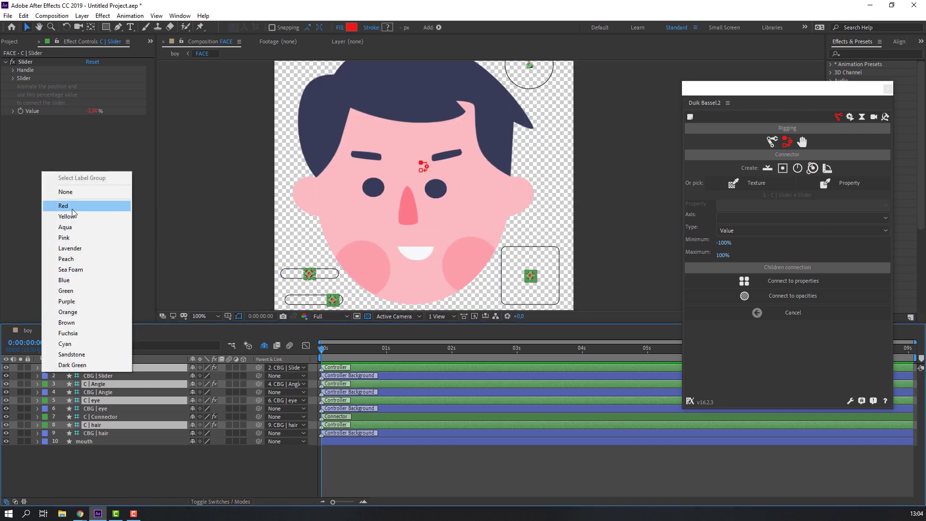
click(57, 205)
click(149, 465)
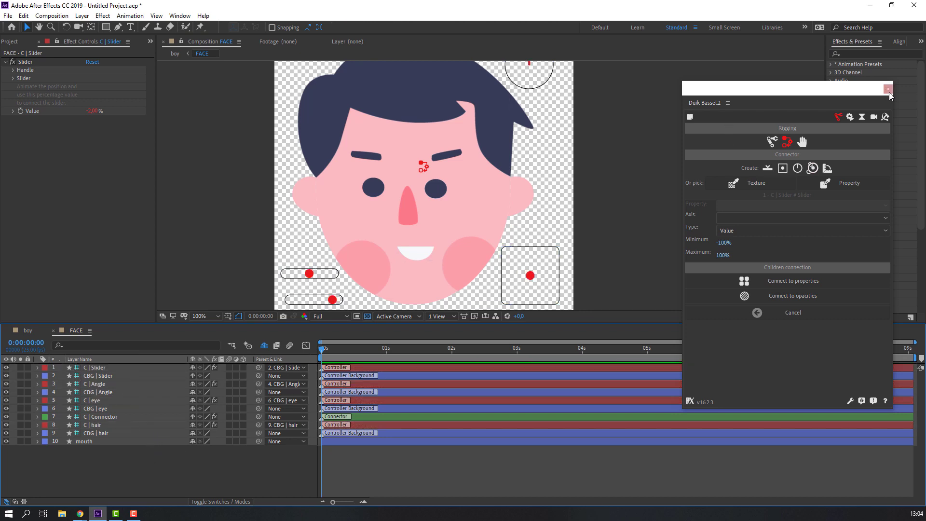
click(888, 88)
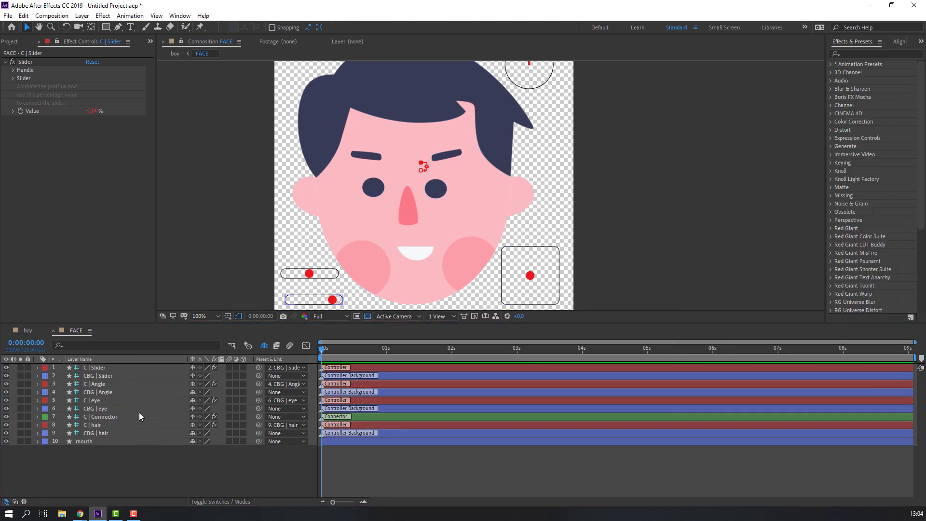
Enable Position keyframes at frame 0 for all four red-labelled controller layers
click(94, 368)
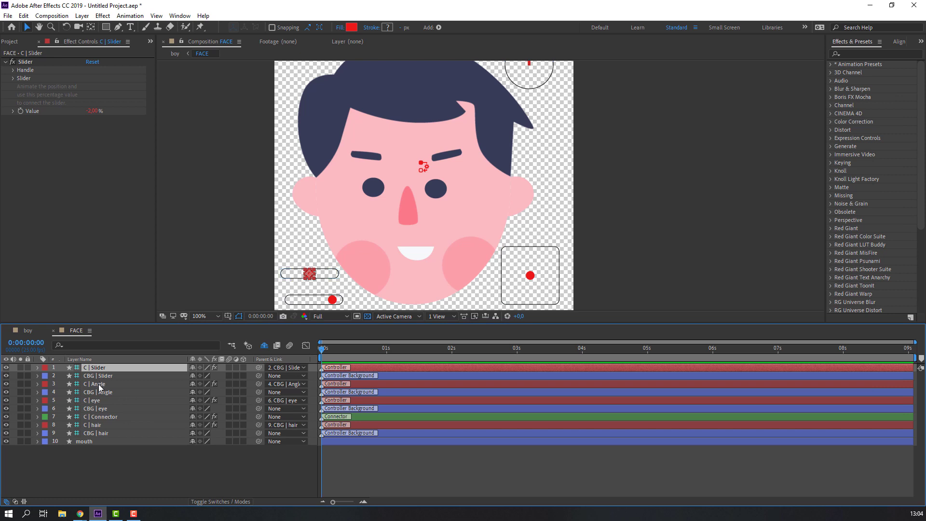
ctrl+click(99, 384)
ctrl+click(393, 403)
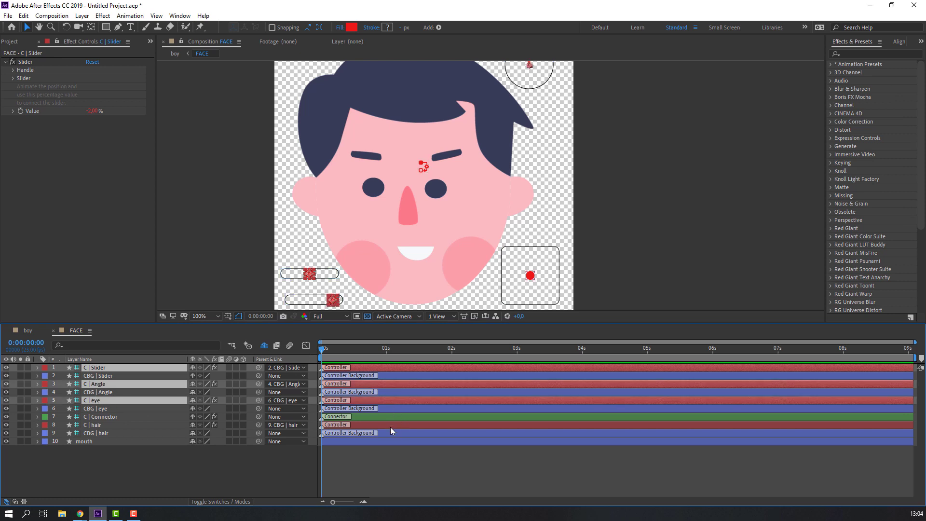
ctrl+click(390, 427)
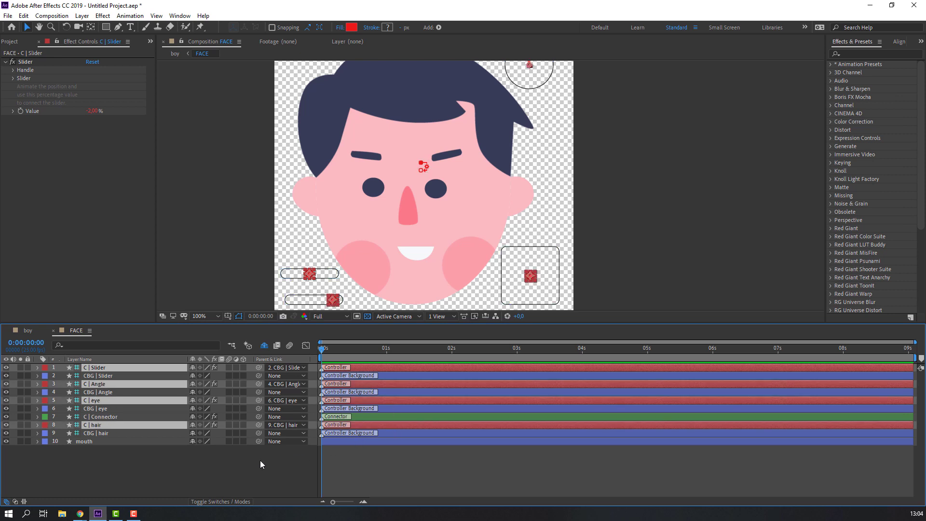
key(p)
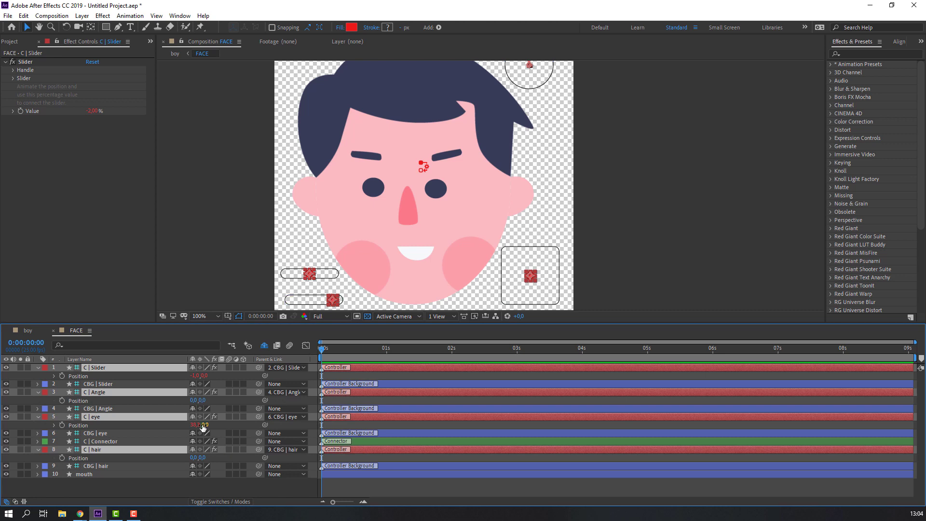
click(61, 377)
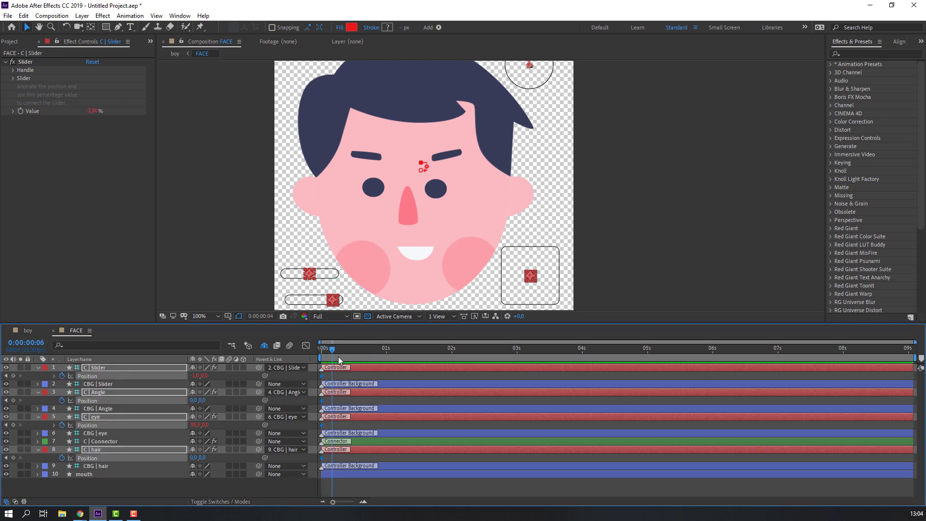
At frame 10, keyframe the C | hair controller at position 45, 19 and the C | Slider controller at about 49 horizontally
key(shift+Page_Down)
click(395, 377)
drag(530, 277, 552, 284)
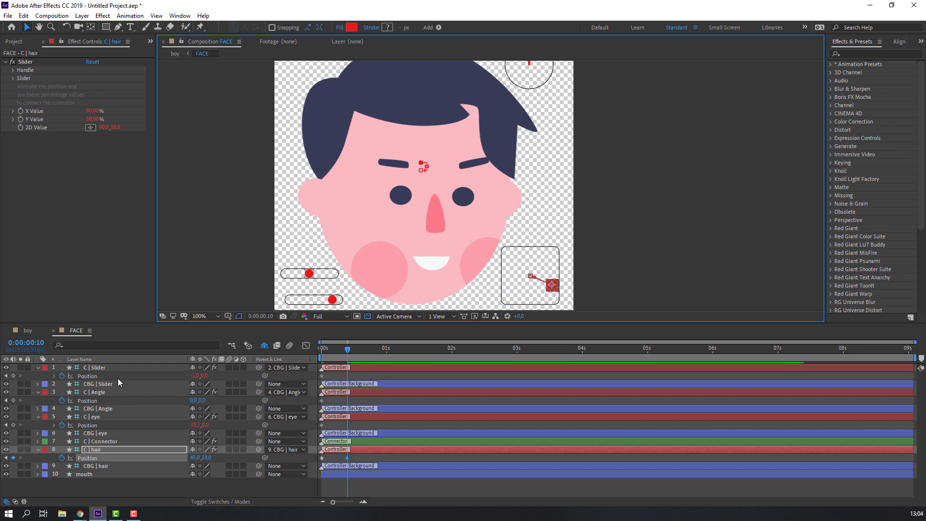
click(97, 393)
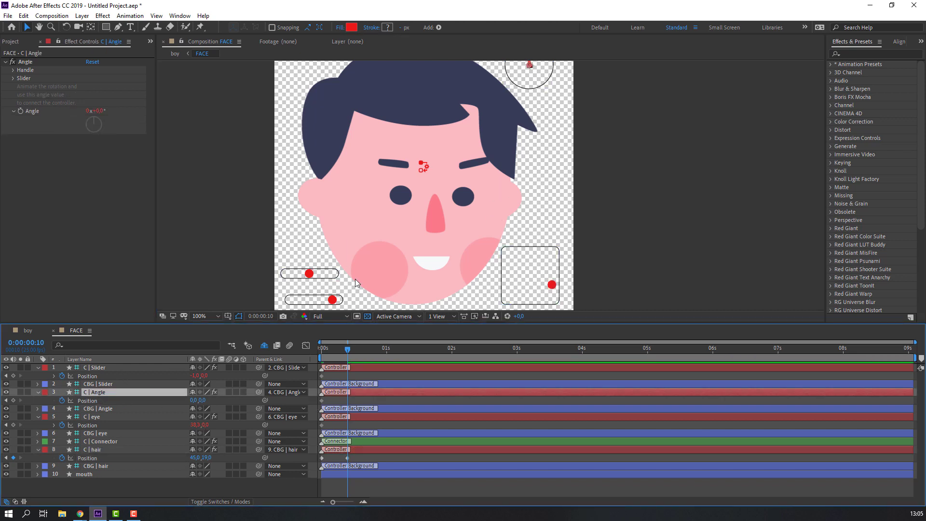
click(309, 274)
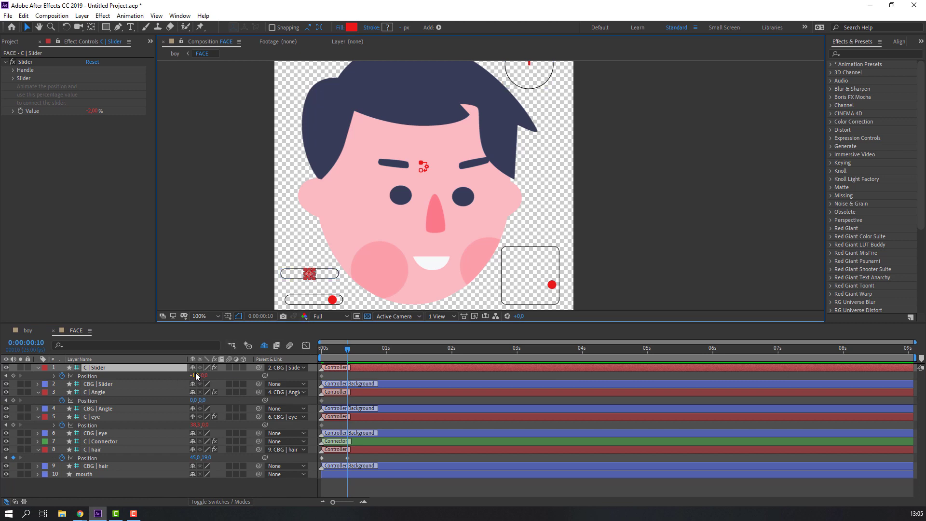
drag(197, 376, 219, 371)
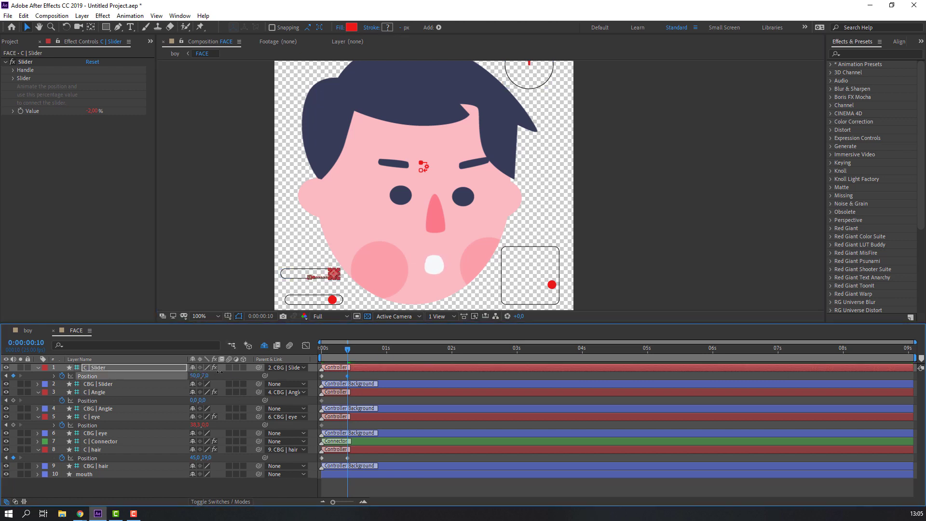
mouse_move(334, 351)
mouse_down()
mouse_move(319, 351)
mouse_move(367, 352)
mouse_move(348, 351)
mouse_up()
At frame 10, keyframe the C | eye controller at a horizontal position of about -50.7
click(93, 417)
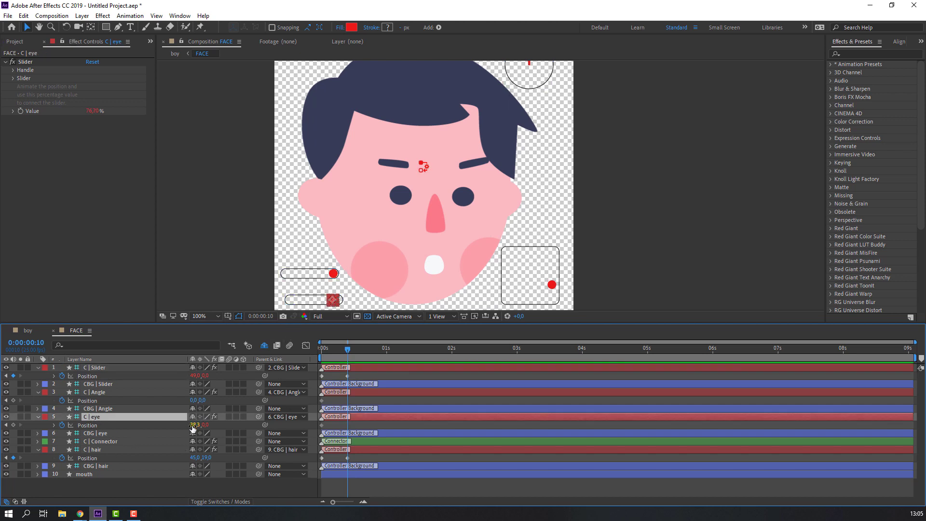
drag(194, 425, 143, 422)
mouse_move(346, 351)
mouse_down()
mouse_move(314, 353)
mouse_move(356, 352)
mouse_move(345, 352)
mouse_up()
Replace the C | Angle Position animation with Rotation keyframes of 0° at frame 0 and 178° at frame 10
click(108, 450)
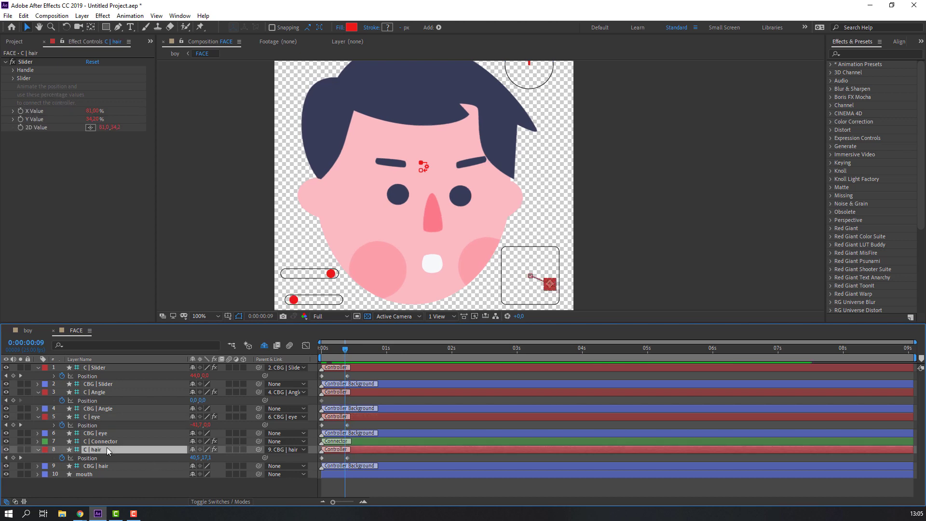
click(117, 392)
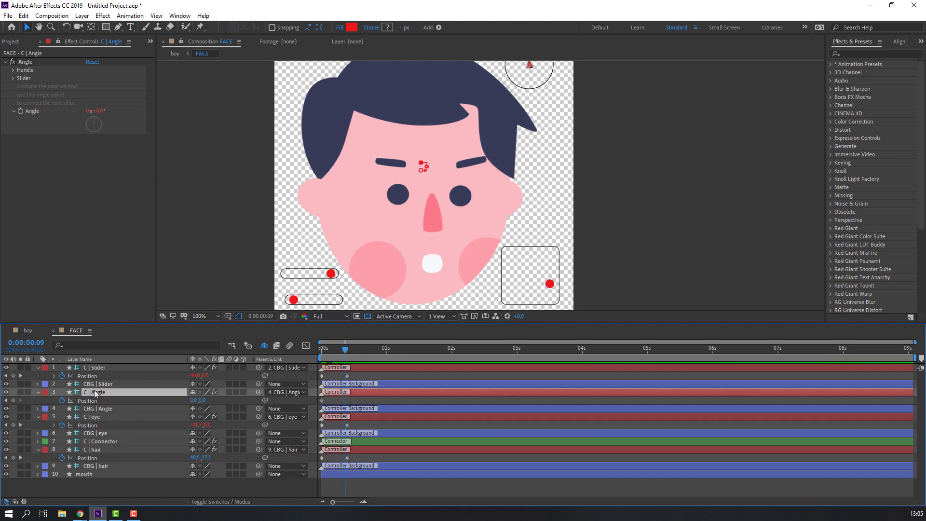
click(62, 400)
mouse_move(348, 351)
mouse_down()
mouse_move(311, 355)
mouse_move(350, 355)
mouse_up()
click(130, 398)
click(62, 401)
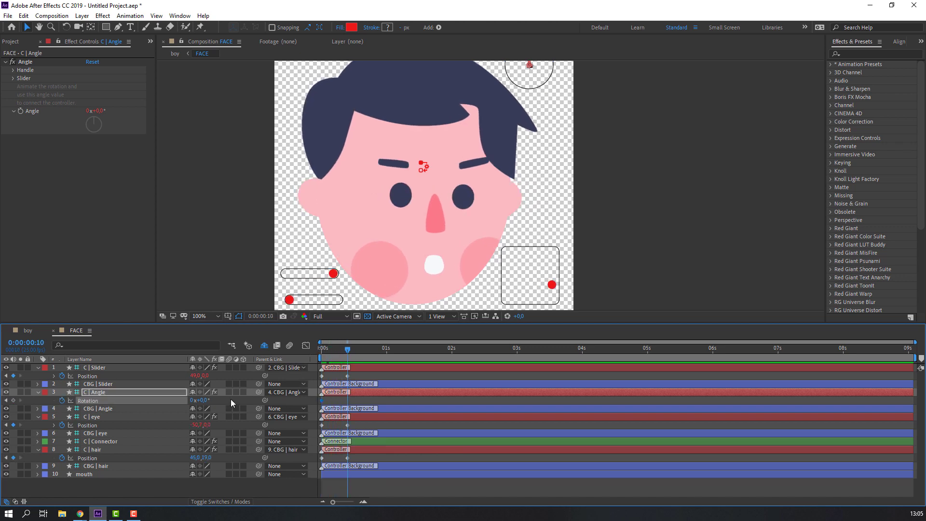
drag(208, 400, 283, 395)
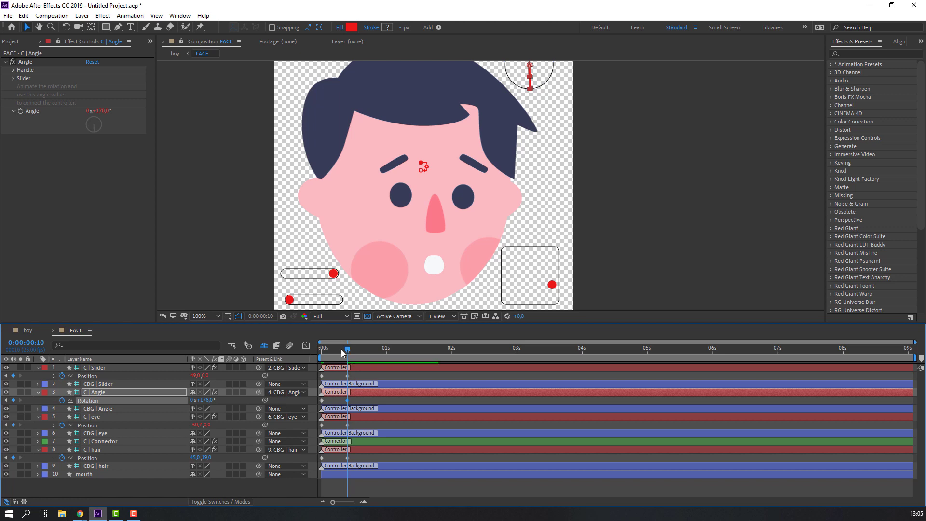
At frame 22, add keyframes that hold the current pose for the Slider, Angle, eye and hair controllers
drag(342, 353, 381, 353)
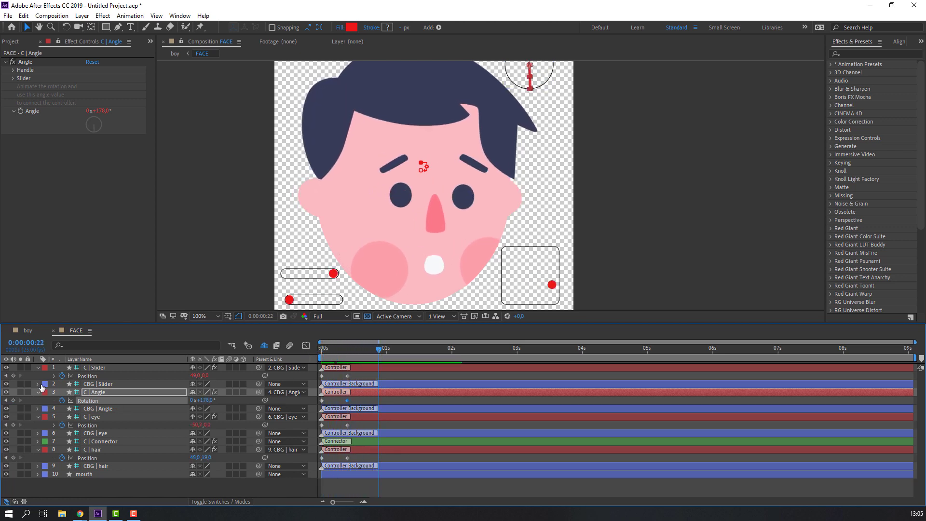
click(13, 376)
click(13, 400)
click(13, 425)
click(13, 457)
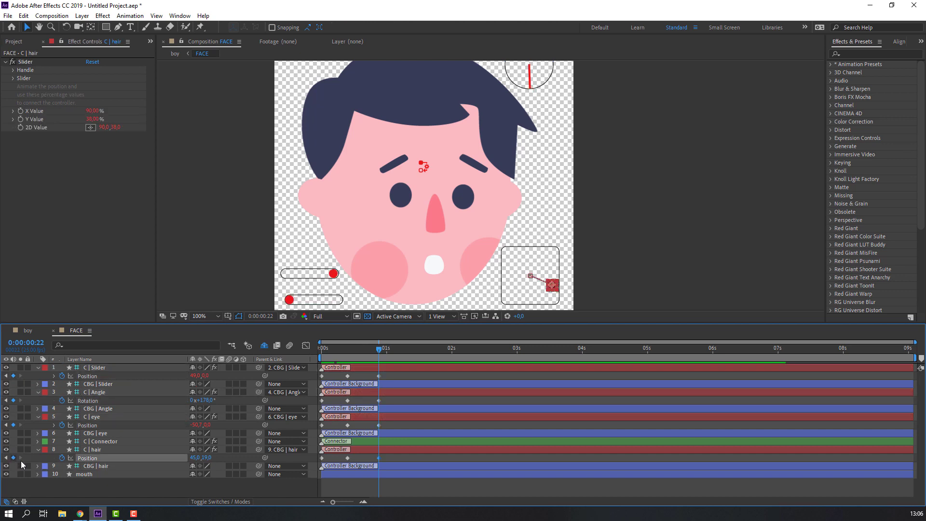
At 0:00:01:07, keyframe the C | hair controller at about -37, 25 and the C | eye controller near the right end of its track
key(shift+Page_Down)
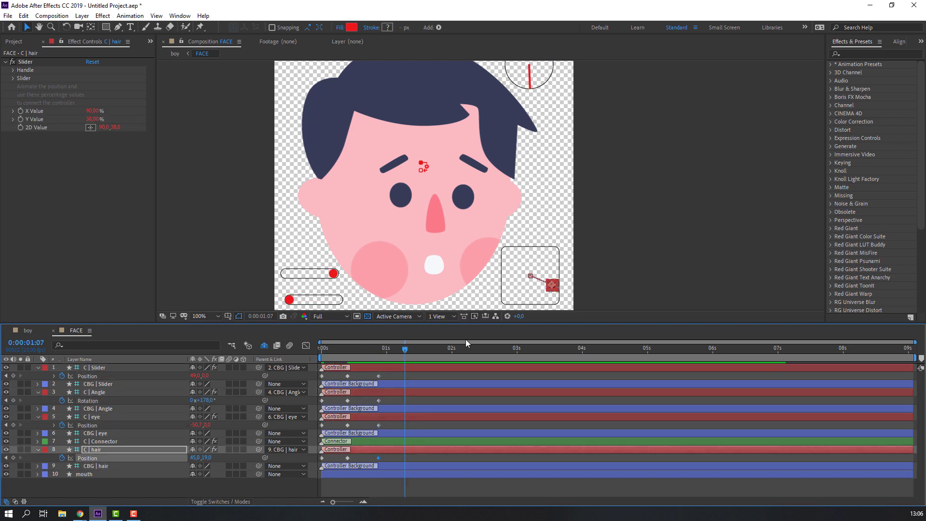
drag(552, 285, 513, 290)
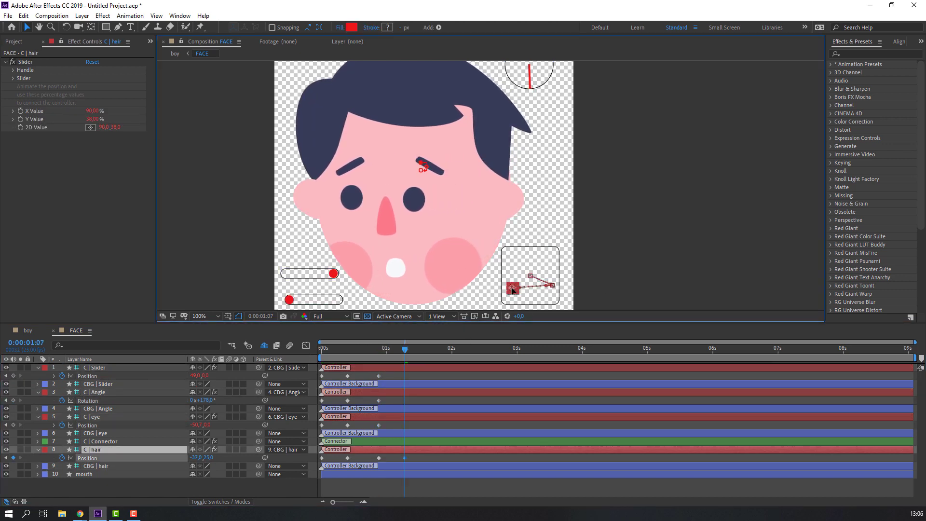
click(232, 457)
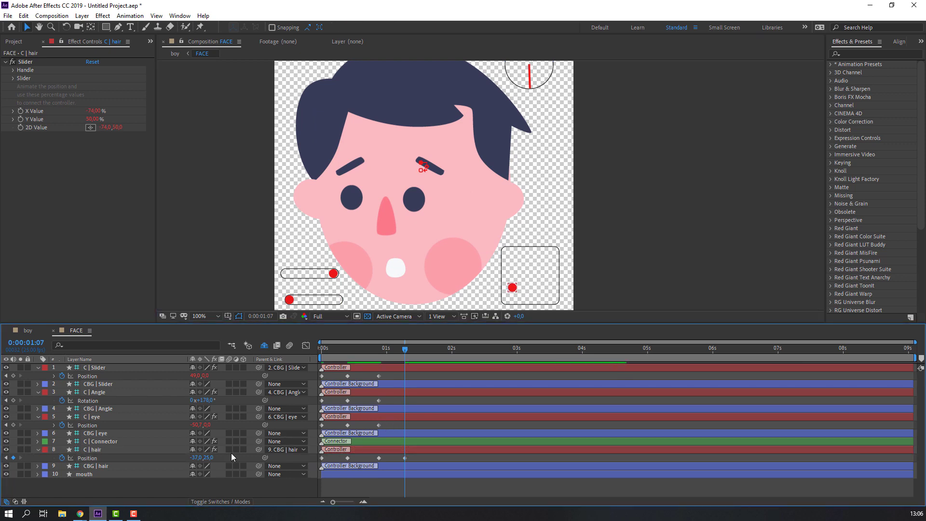
drag(194, 424, 240, 425)
drag(368, 349, 390, 349)
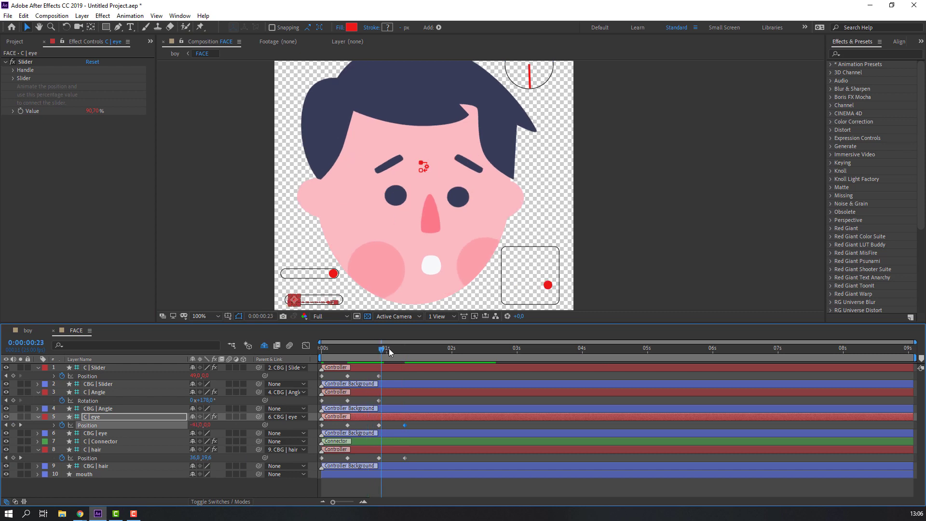
click(404, 348)
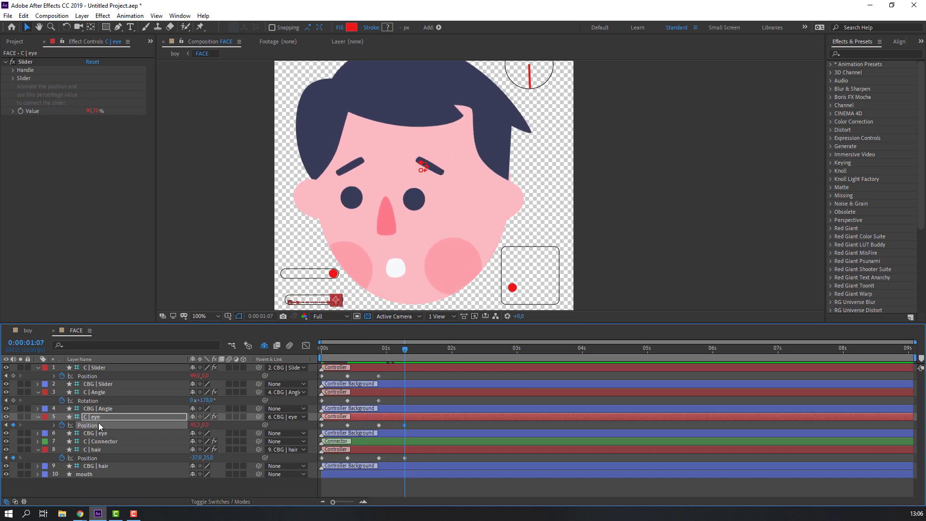
At 0:00:01:07, set the C | Angle rotation to 345° and move the C | Slider controller to the left end of its track
click(217, 400)
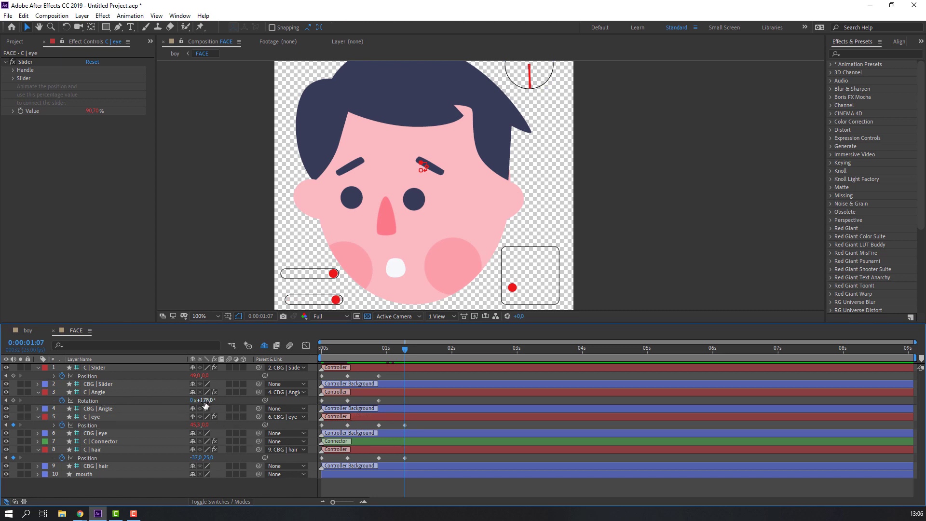
drag(205, 404, 275, 392)
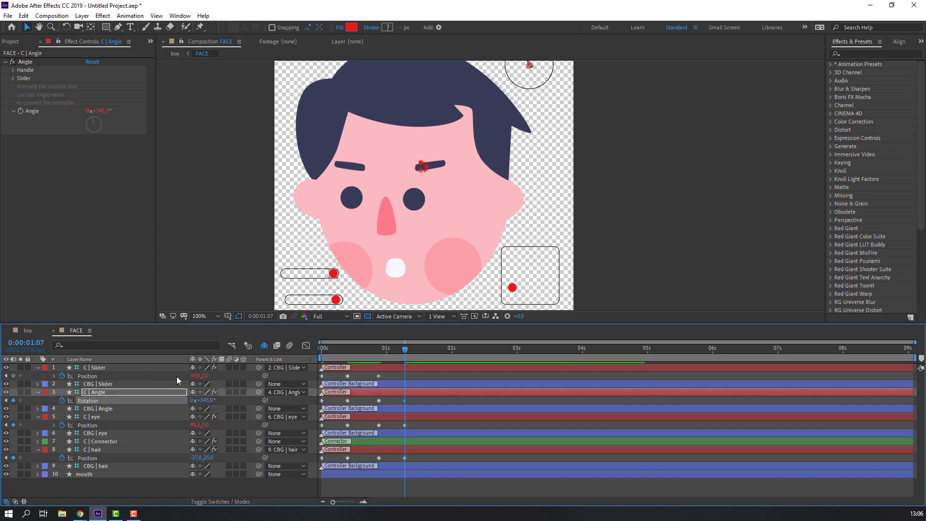
drag(334, 273, 286, 274)
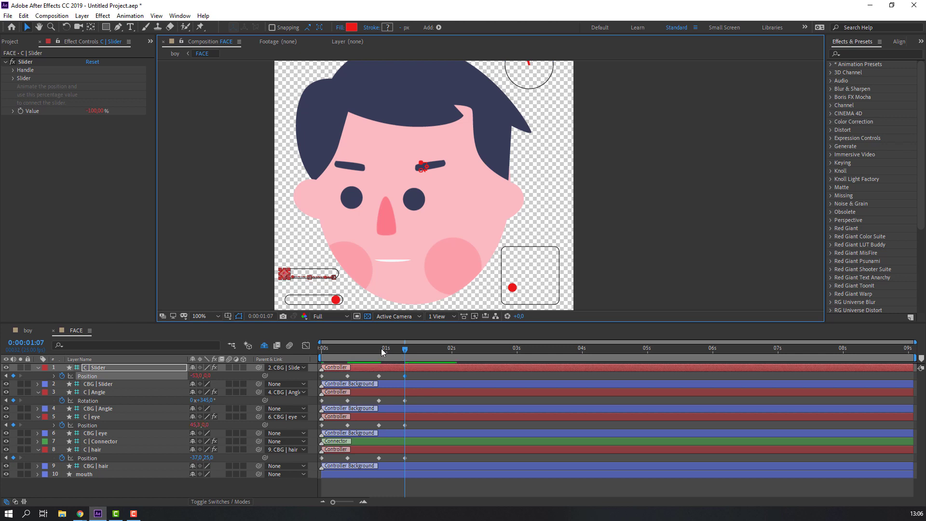
Play back the controller animation from frame 0 with the whole FACE composition fitted in view
drag(383, 350, 238, 318)
click(215, 316)
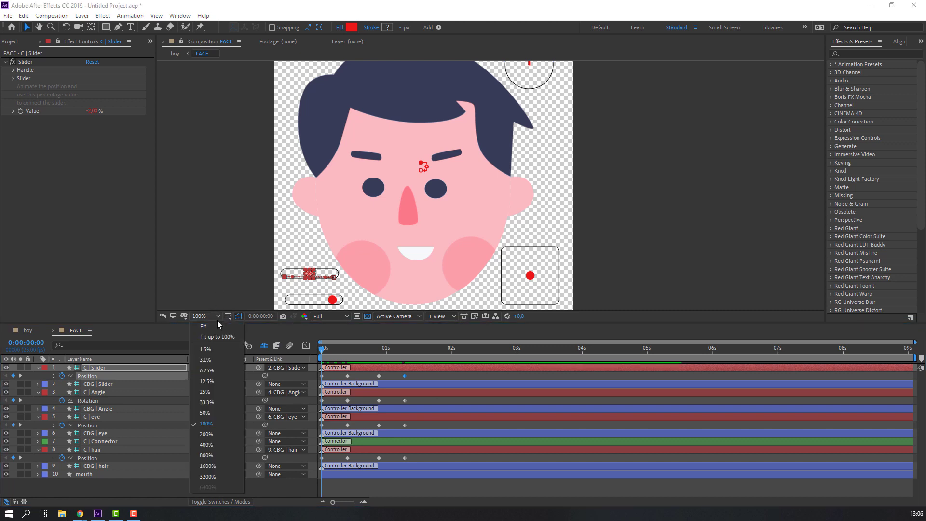
click(216, 334)
key(space)
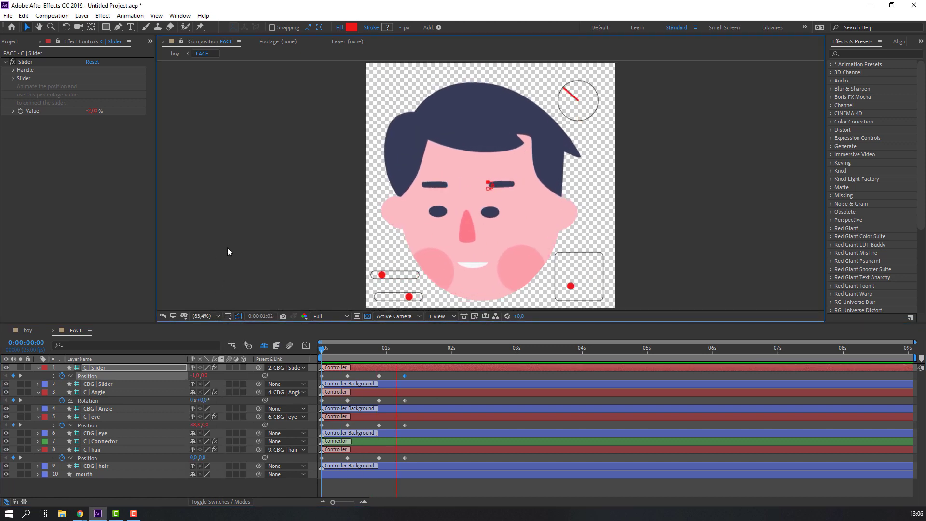
Stop the playback and, at 0:00:01:16, add keyframes that hold the current pose for the Slider, Angle, eye and hair controllers
key(space)
drag(423, 351, 429, 351)
click(13, 377)
click(13, 400)
click(13, 425)
click(13, 459)
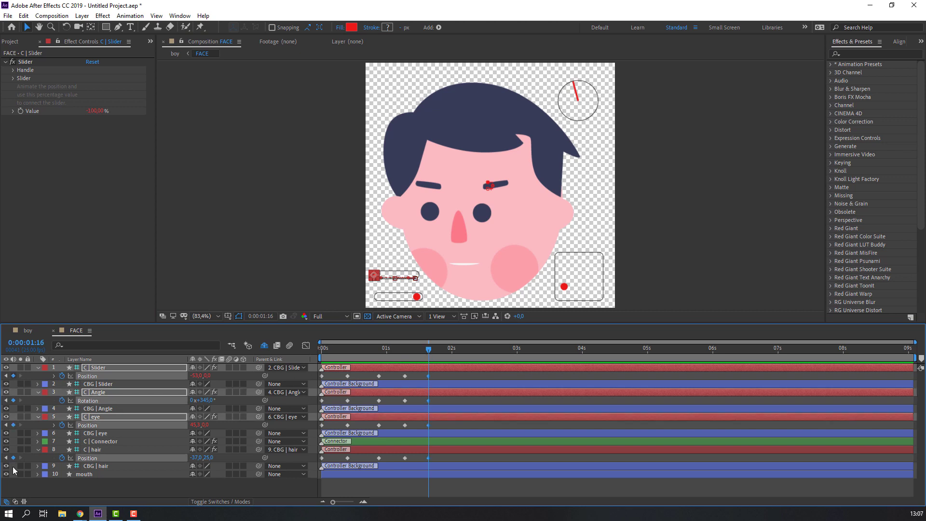
At 0:00:02:01, paste copies of the first C | Slider position keyframe and the first C | Angle rotation keyframe
key(shift+Page_Down)
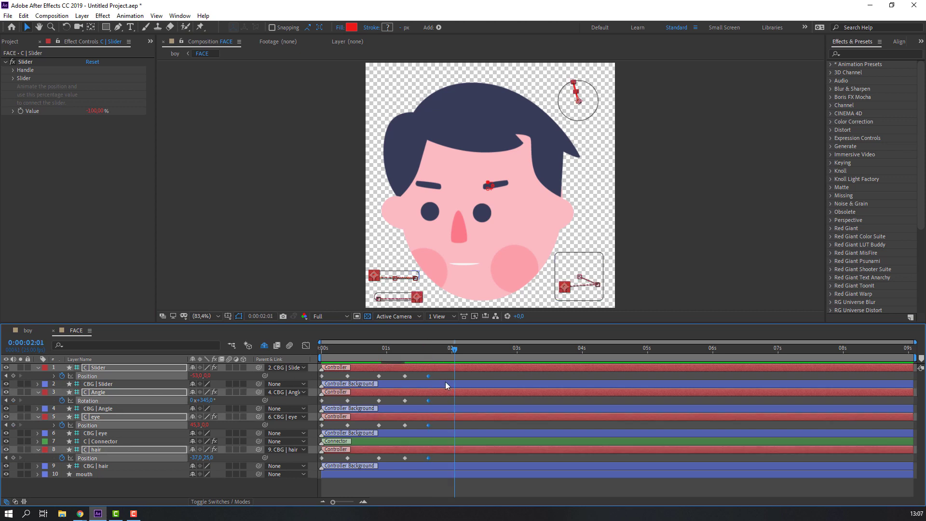
click(346, 379)
key(ctrl+v)
drag(331, 403, 315, 399)
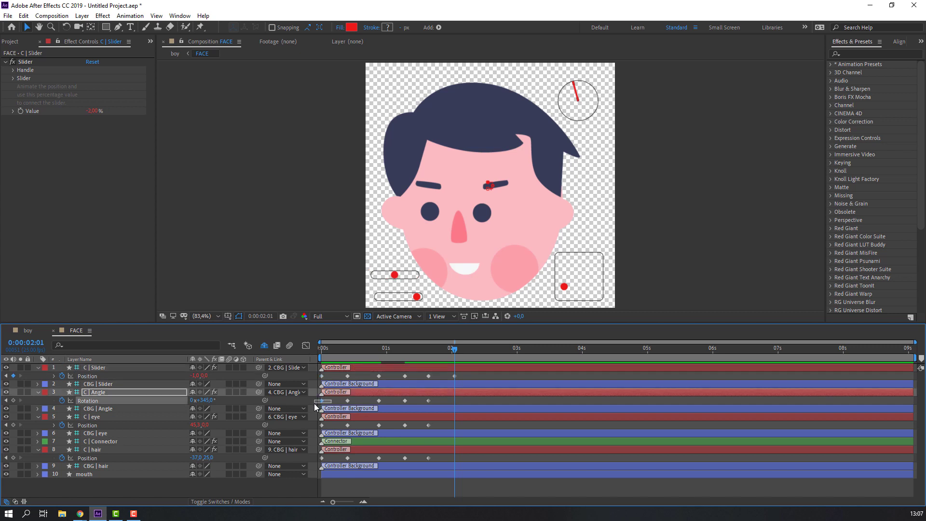
key(ctrl+c)
key(ctrl+v)
Copy the first position keyframes of the C | eye and C | hair controllers to 0:00:02:01
click(323, 423)
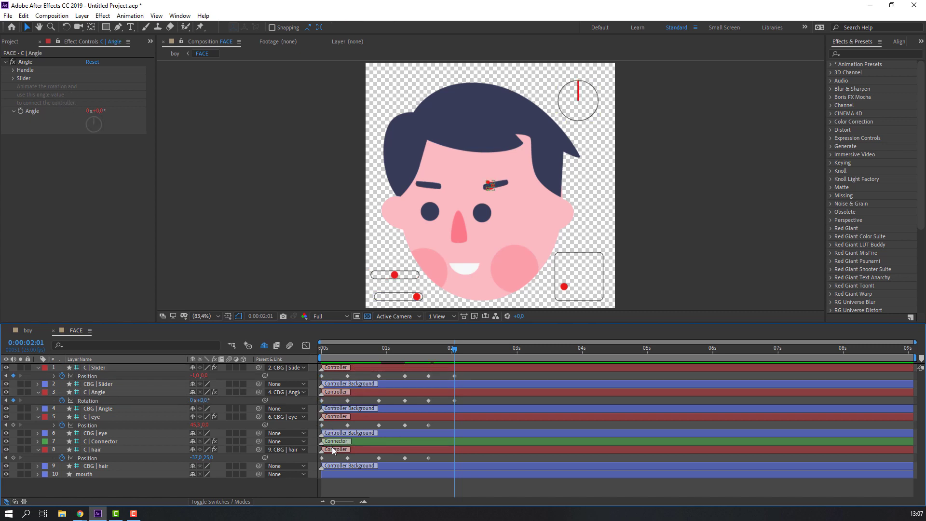
click(322, 425)
key(ctrl+c)
key(ctrl+v)
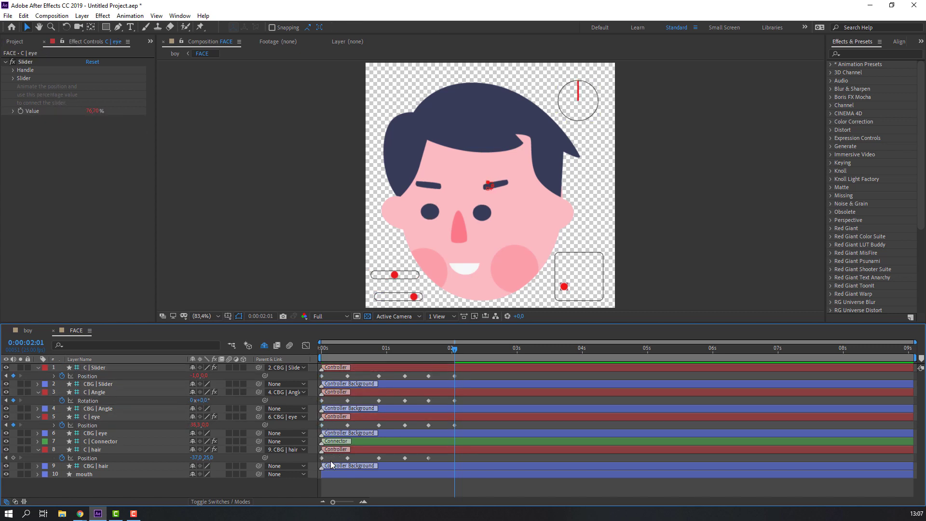
click(322, 457)
key(ctrl+c)
key(ctrl+v)
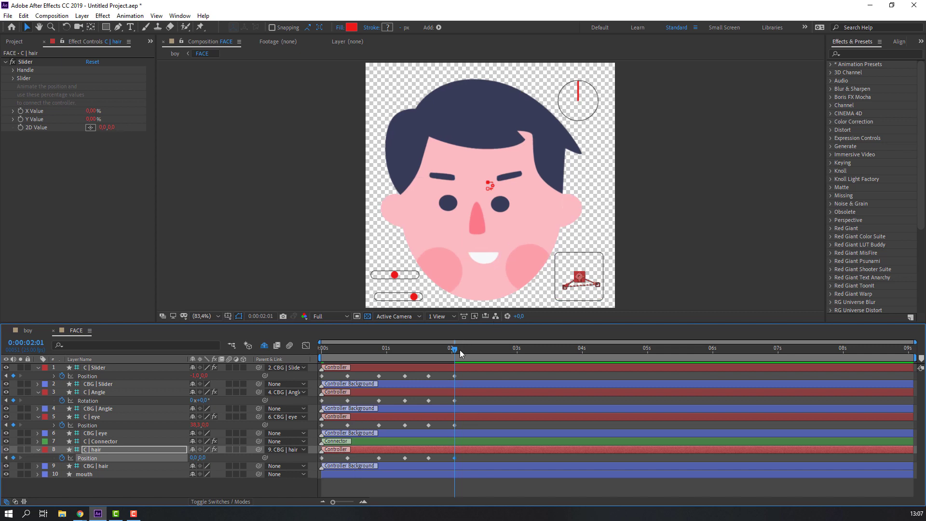
End the work area at 0:00:02:08 and play back the controller animation
mouse_move(466, 348)
mouse_down()
mouse_move(456, 350)
mouse_move(473, 349)
mouse_up()
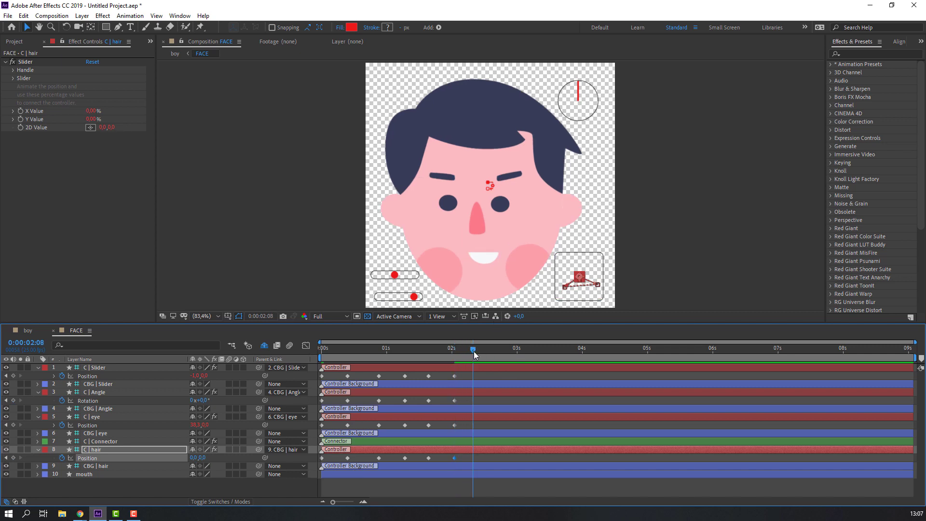
key(space)
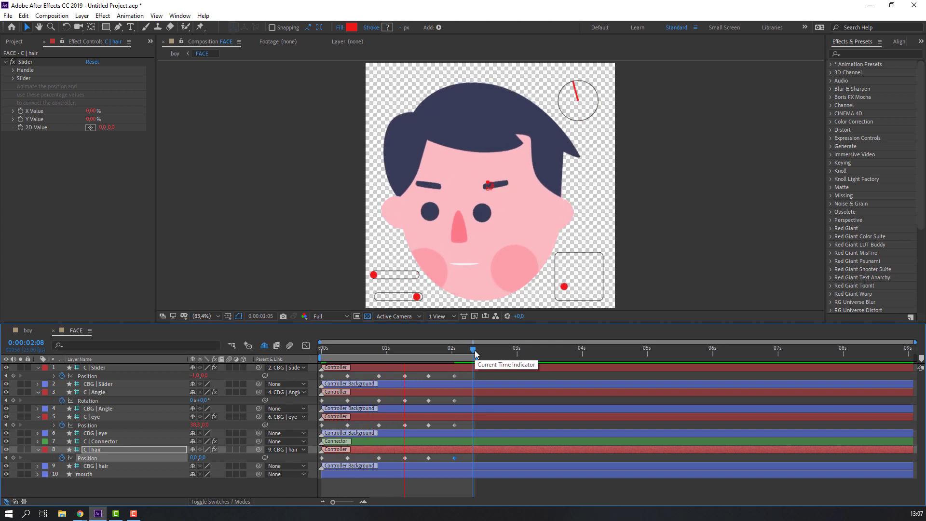
Apply Easy Ease to all keyframes of the Slider, Angle, eye and hair controllers and preview the animation
drag(485, 373, 418, 467)
right_click(404, 463)
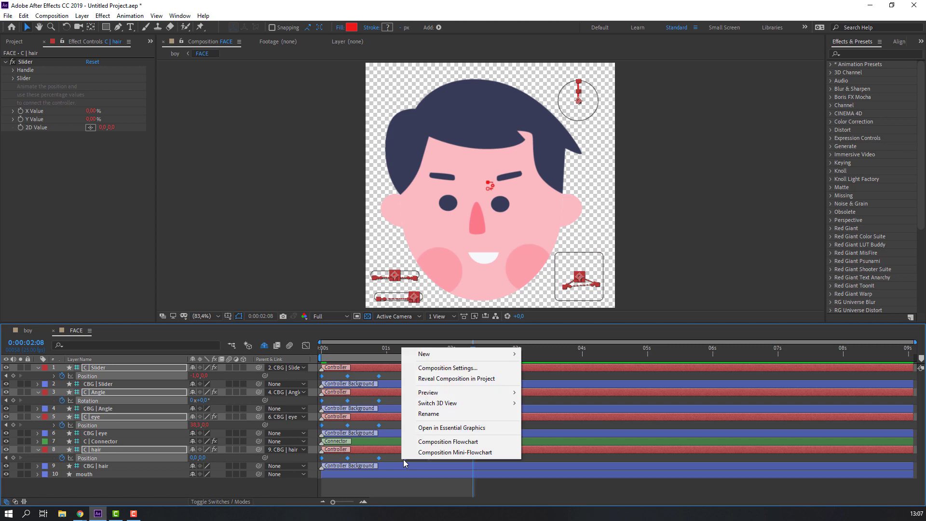
right_click(404, 458)
mouse_move(459, 454)
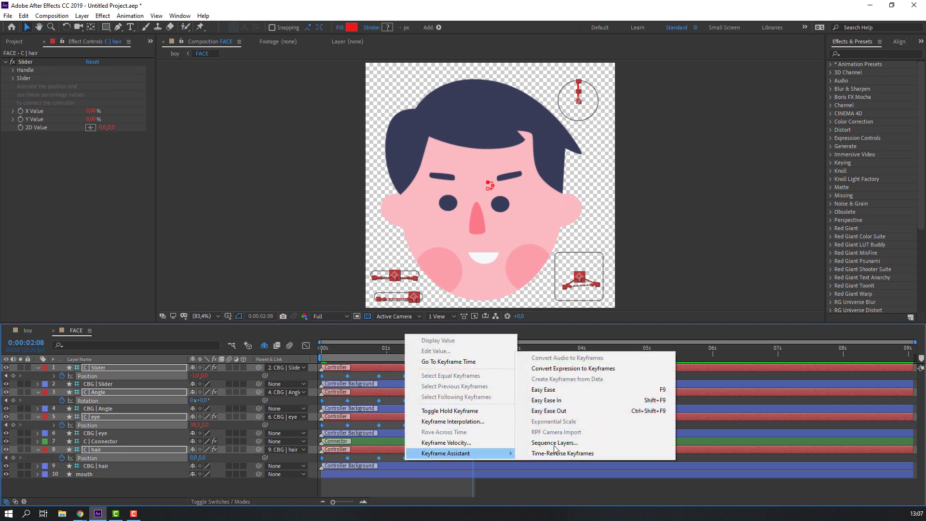
click(558, 390)
click(378, 485)
key(space)
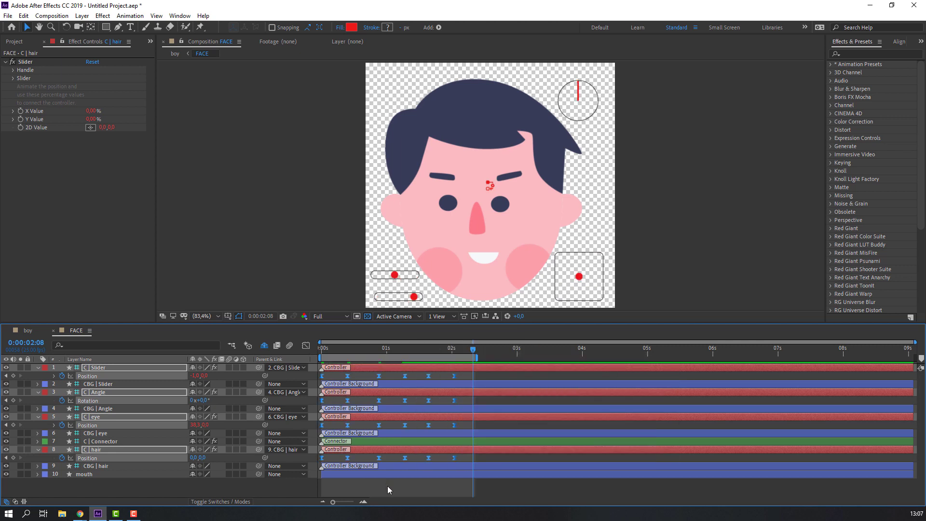
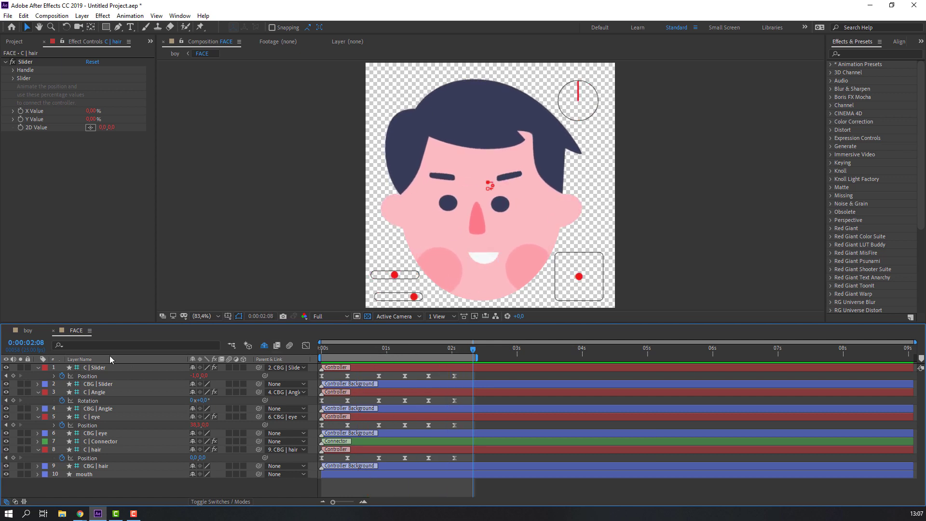
In the boy composition, raise the FACE layer so the head sits higher above the neck and collar
click(28, 331)
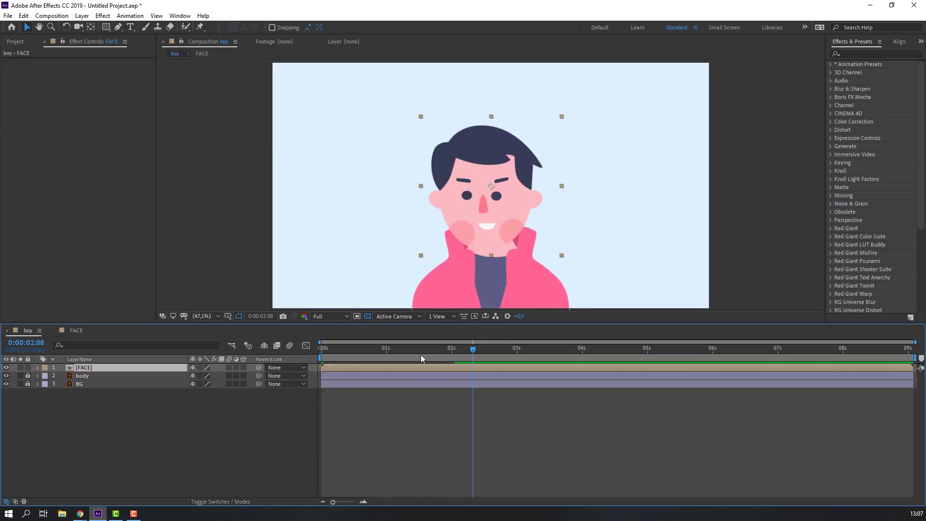
drag(423, 356, 394, 356)
drag(474, 233, 478, 213)
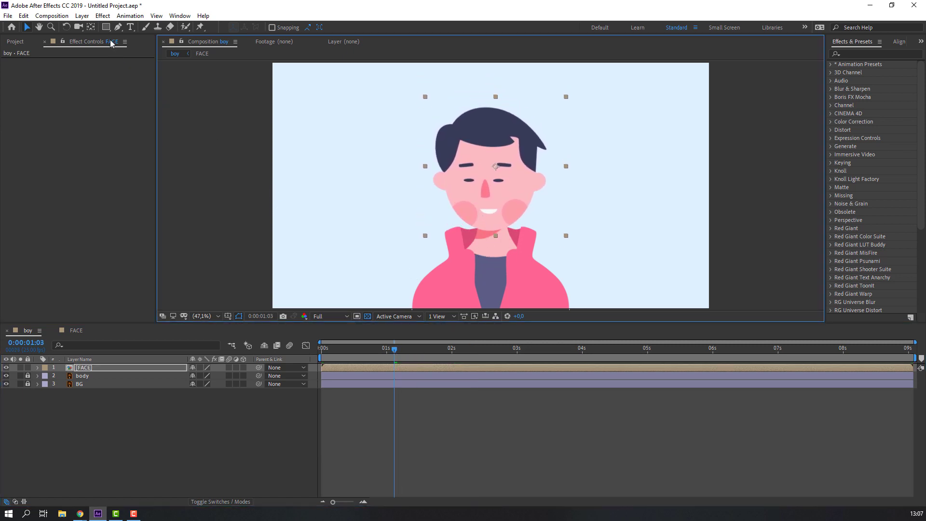
Move the FACE layer's anchor point down to the neck just below the chin
click(91, 27)
drag(495, 166, 494, 172)
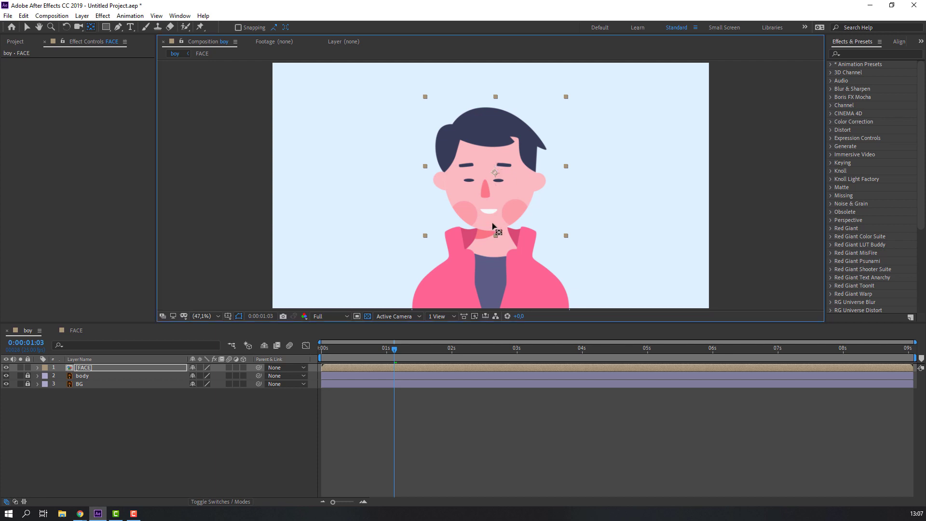
drag(493, 226, 492, 230)
key(v)
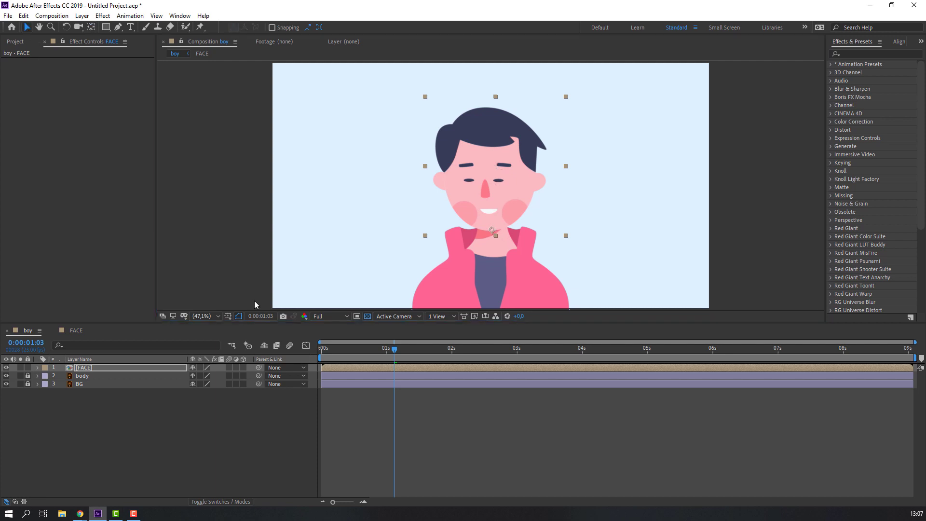
Keyframe the FACE rotation at 0° at 0:00:00:00 and 7° at 0:00:00:10, and scrub through the head tilt
drag(327, 349, 321, 349)
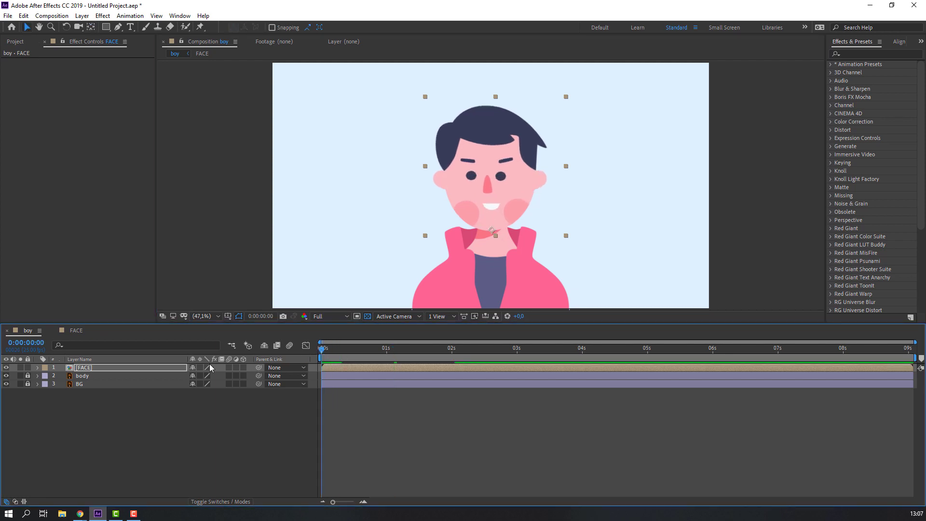
click(137, 370)
key(r)
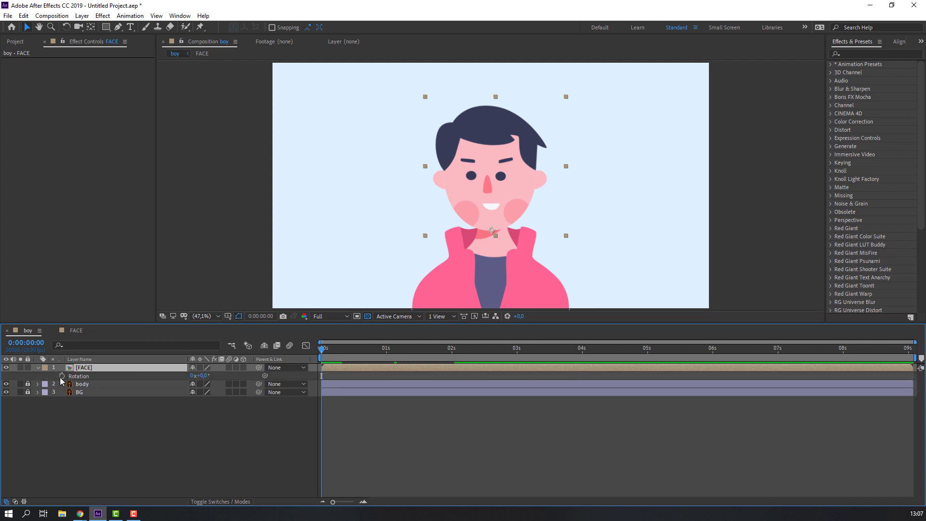
click(62, 376)
key(shift+Page_Down)
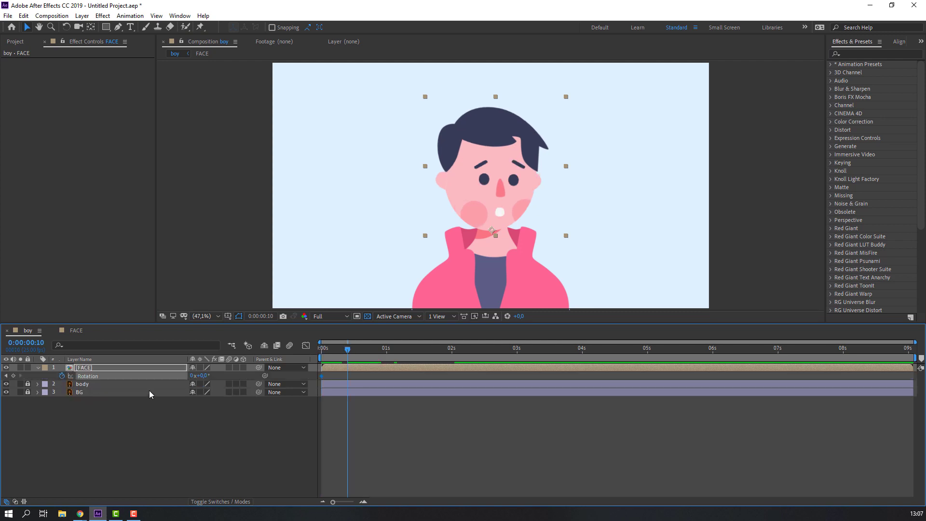
drag(202, 376, 204, 377)
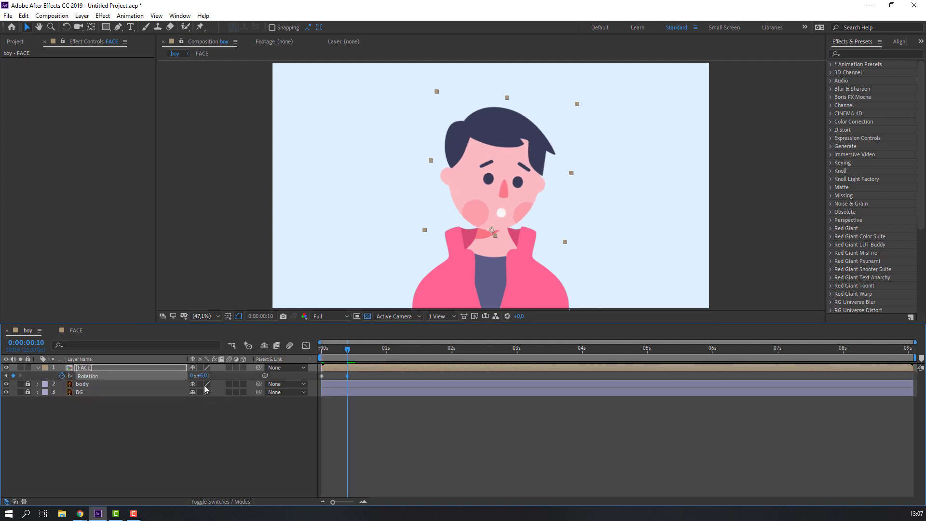
mouse_move(348, 350)
mouse_down()
mouse_move(305, 351)
mouse_move(348, 354)
mouse_up()
drag(208, 378, 206, 378)
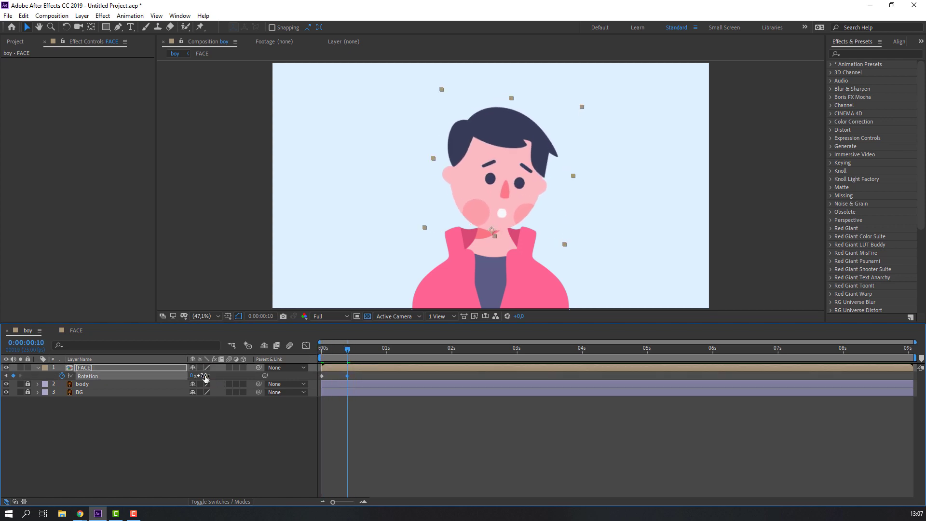
drag(322, 358, 346, 354)
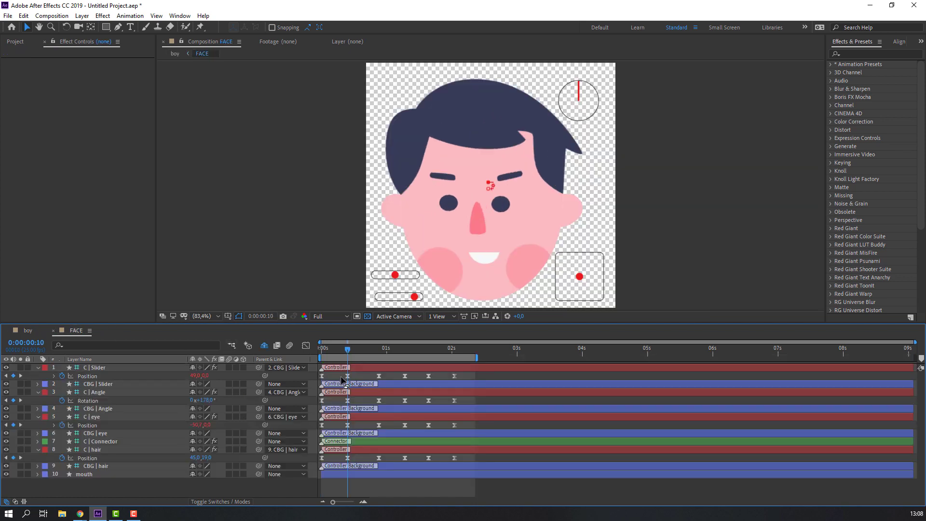
Check the controller keyframe timing in the FACE composition and add a holding 7° rotation keyframe to FACE at 0:00:00:22
click(76, 330)
click(379, 349)
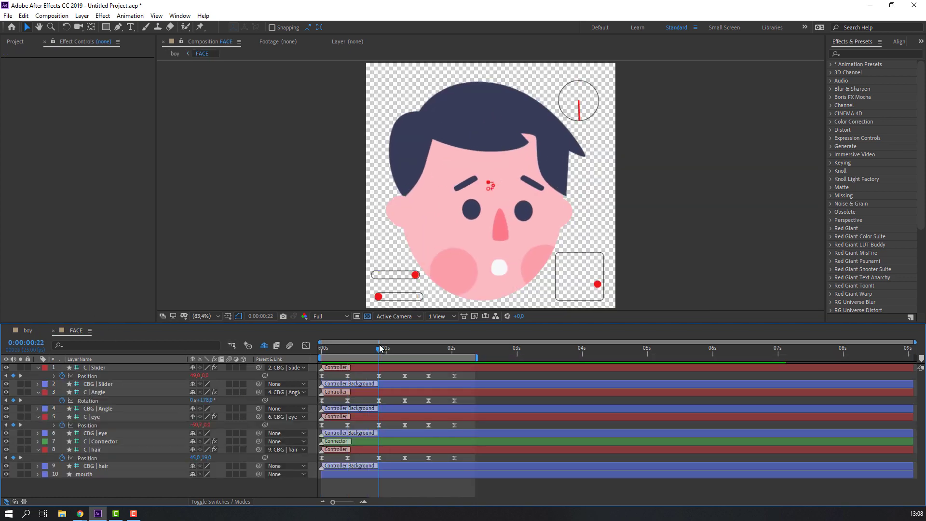
click(28, 331)
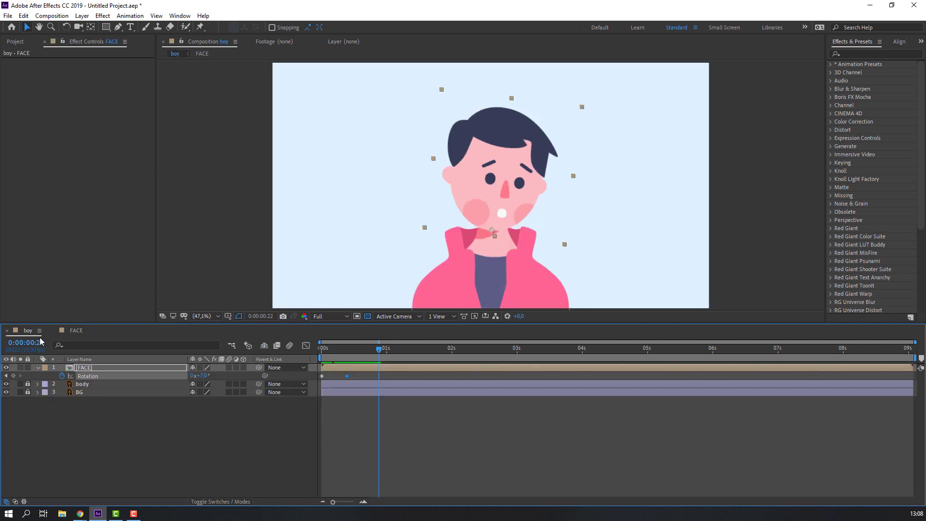
click(66, 436)
click(13, 375)
Set the FACE rotation to -2° at 0:00:01:07 and hold it with another keyframe at 0:00:01:16
key(shift+Page_Down)
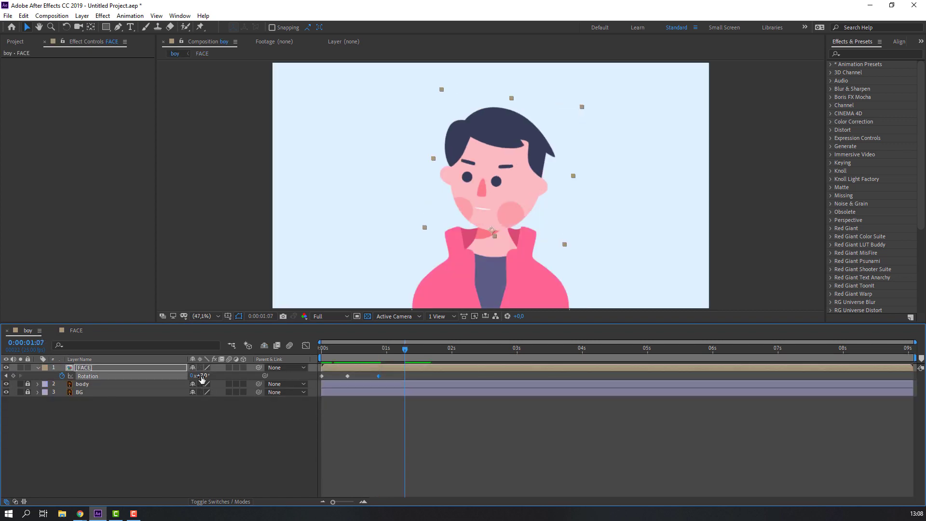
drag(203, 378, 199, 375)
drag(368, 350, 429, 349)
click(76, 330)
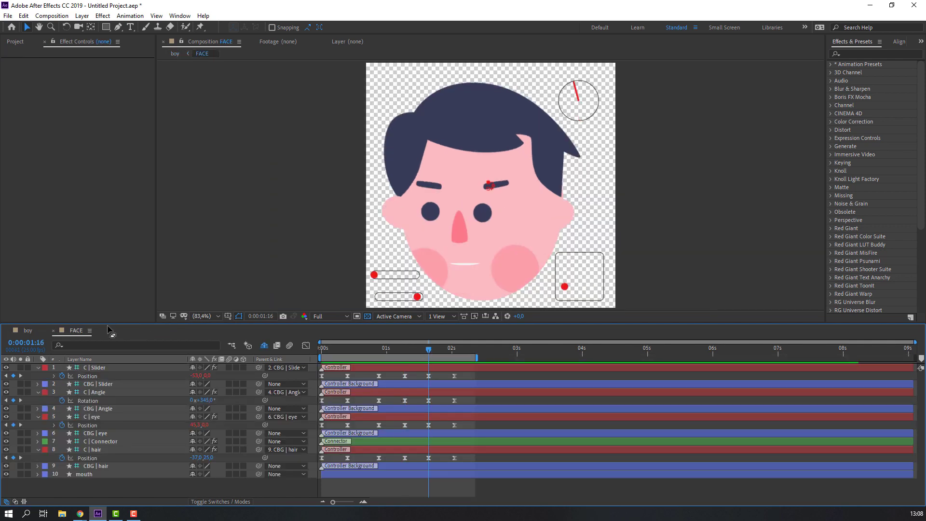
click(28, 330)
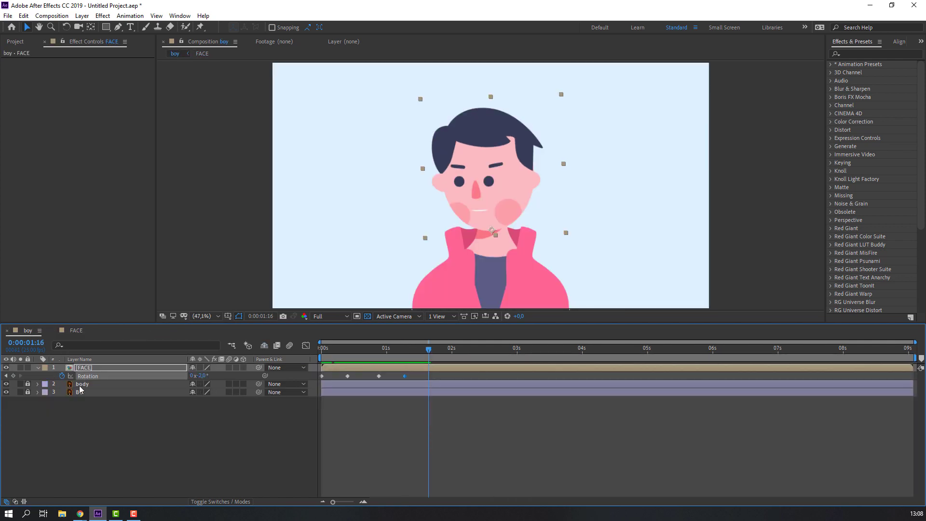
click(13, 376)
Copy the first FACE rotation keyframe to 0:00:02:01
key(shift+Page_Down)
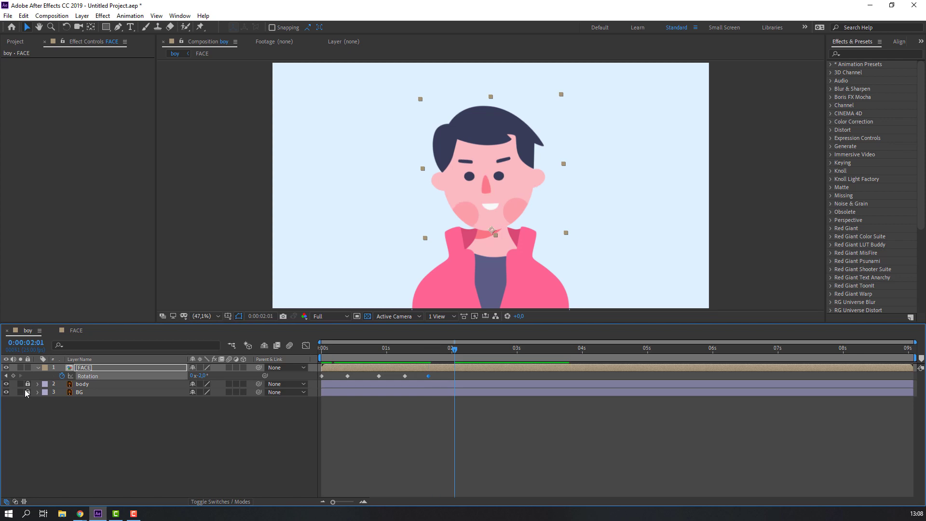
click(322, 375)
key(ctrl+v)
Apply Easy Ease to all rotation keyframes of the FACE layer
drag(461, 377, 312, 387)
right_click(322, 380)
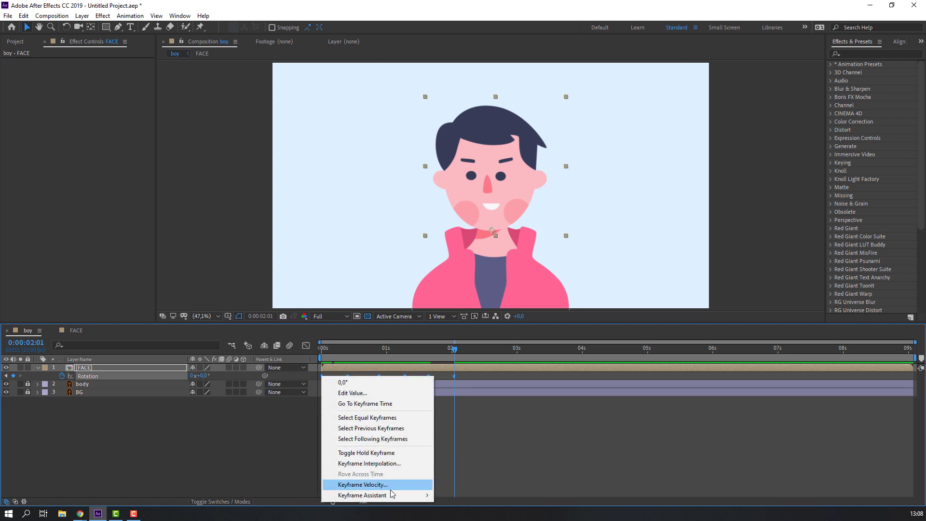
mouse_move(367, 495)
click(466, 432)
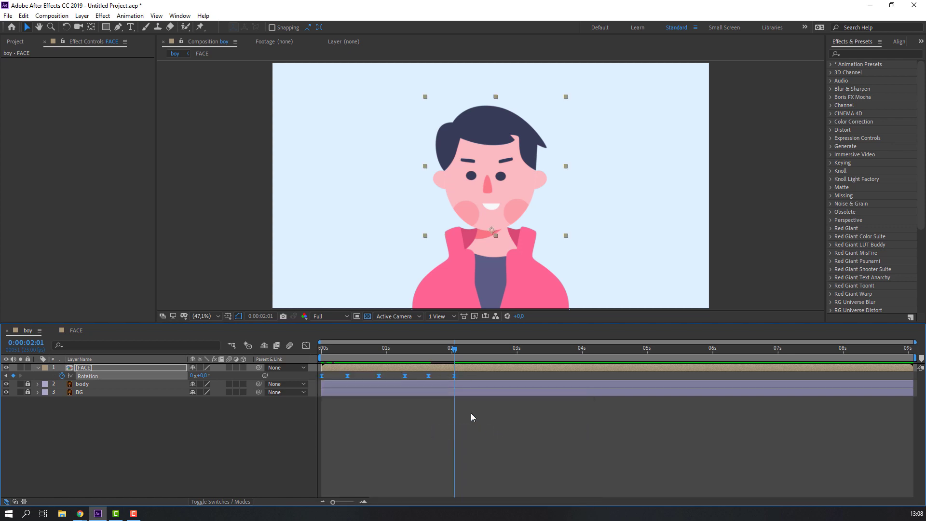
Keyframe the FACE position at 0:00:00:00 and lower it to 964.2, 751.1 midway between the first two rotation keyframes
key(Home)
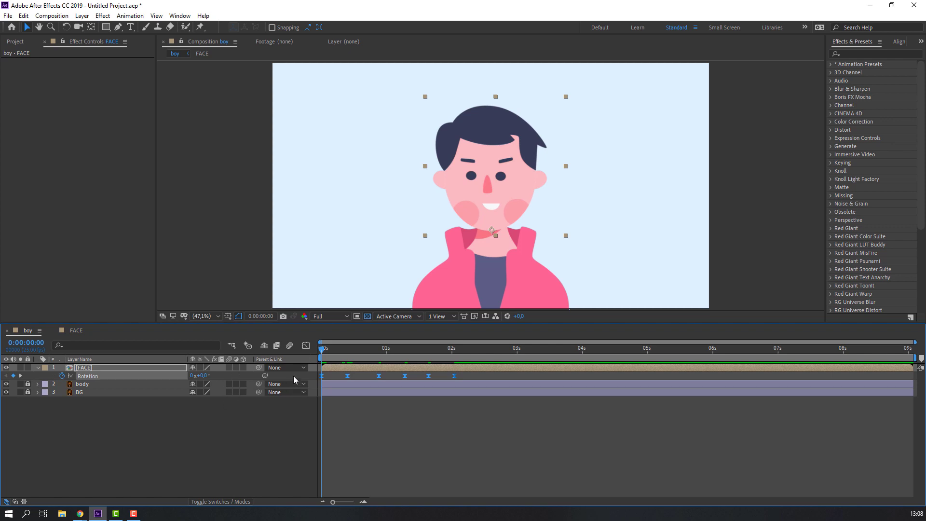
click(225, 433)
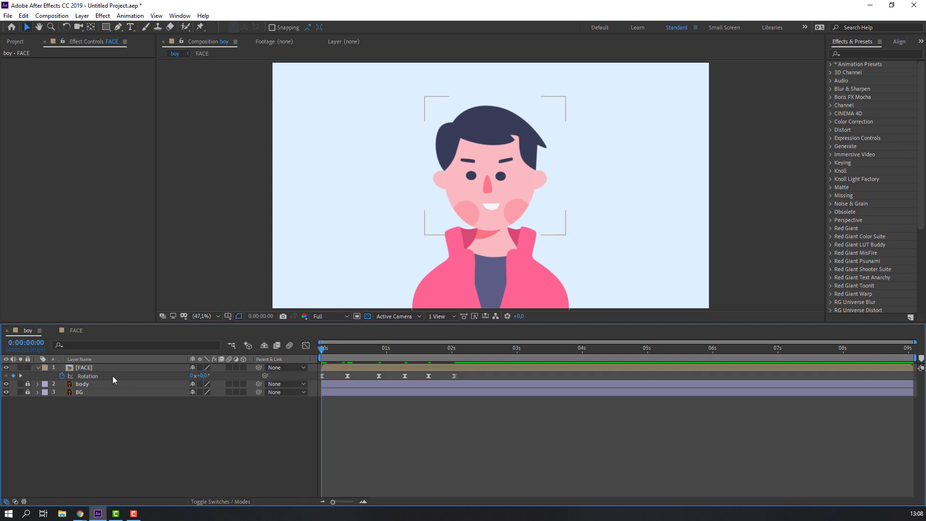
click(82, 370)
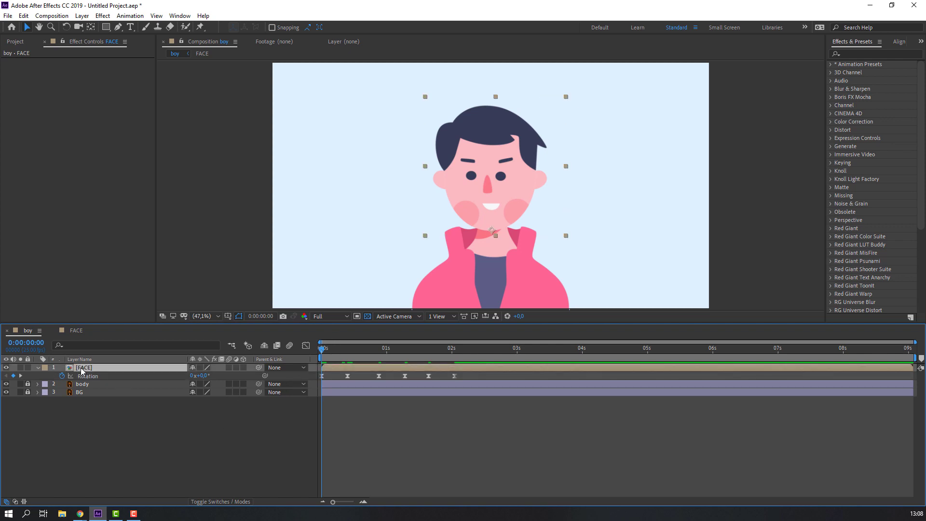
key(shift+p)
click(62, 376)
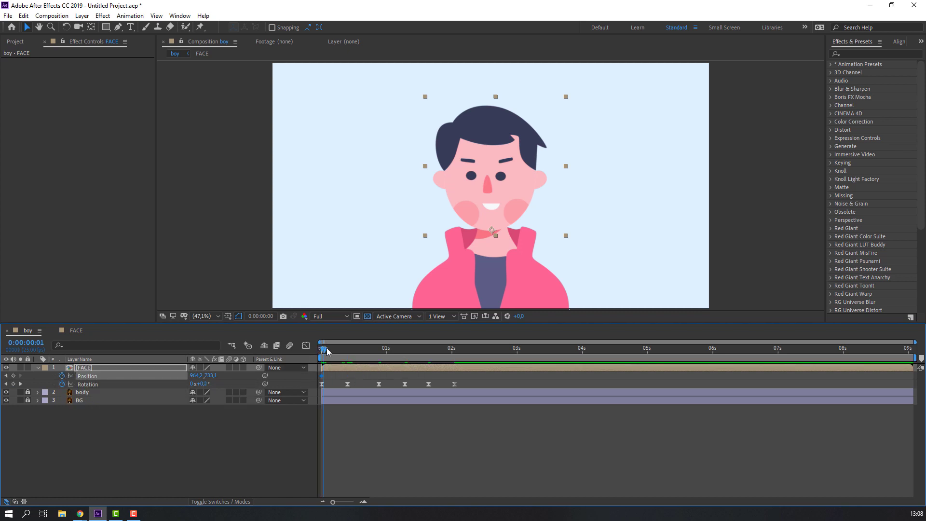
drag(327, 354, 347, 350)
key(Down)
key(Down)
key(Down)
key(Down)
key(Down)
key(Down)
key(Down)
key(Down)
key(Down)
key(space)
Copy the first FACE position keyframe to 0:00:00:10 and scrub back through the head dip
click(321, 377)
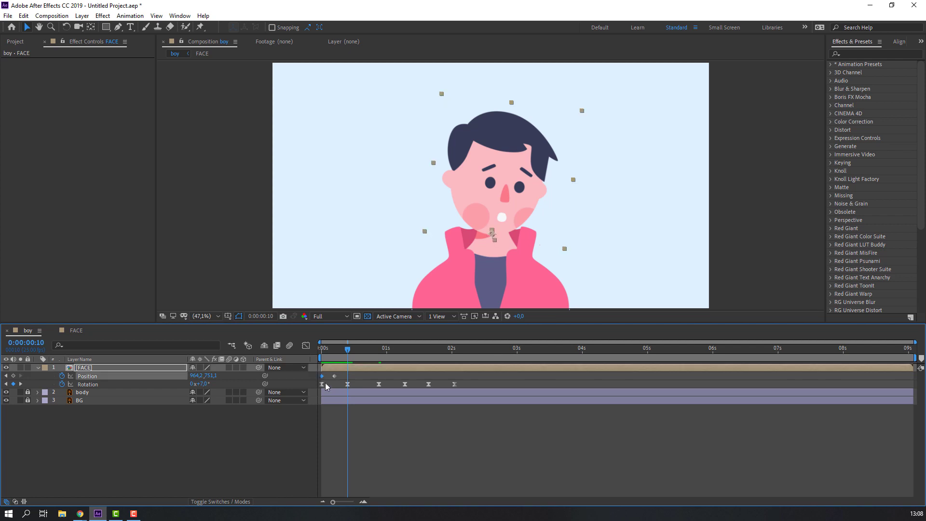
key(ctrl+v)
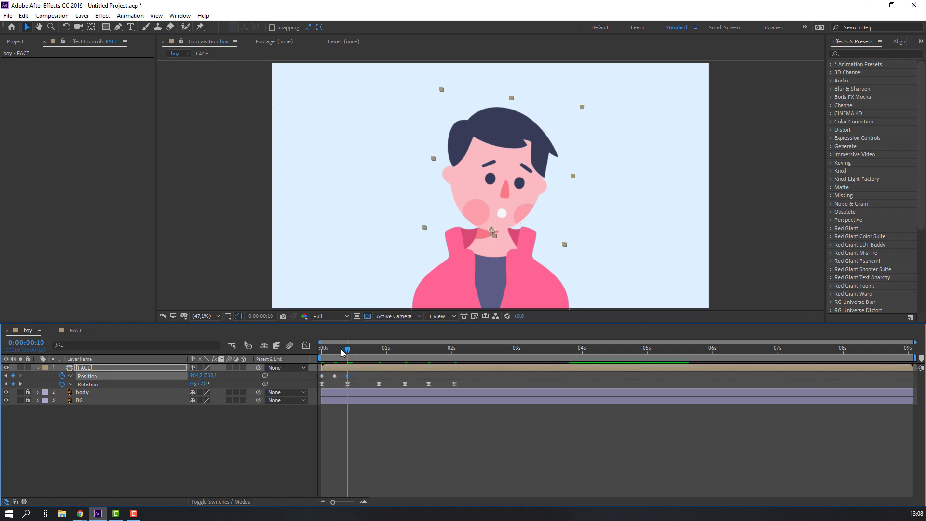
drag(345, 351, 318, 351)
Apply Easy Ease to the three FACE position keyframes
drag(358, 384, 309, 374)
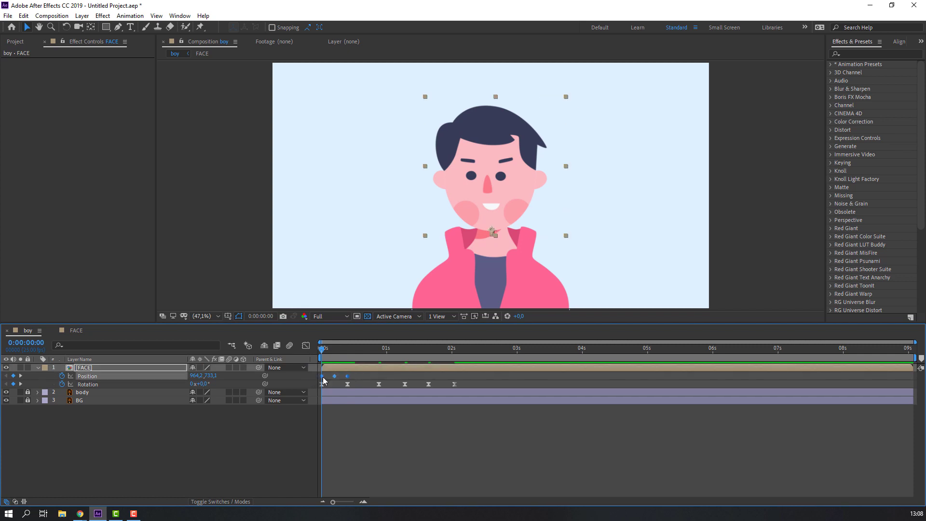
right_click(323, 377)
mouse_move(389, 497)
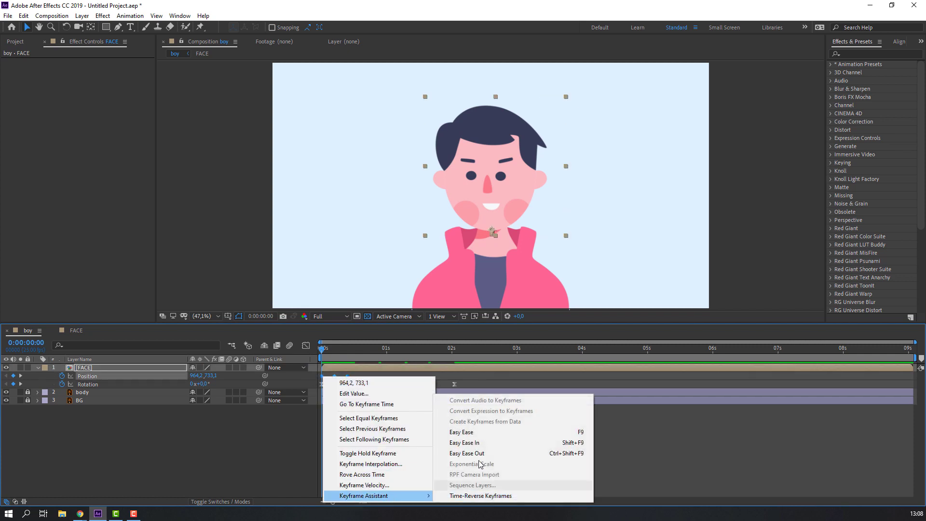
click(473, 434)
Copy the three eased FACE position keyframes to 0:00:00:22 and 0:00:01:16
drag(357, 374, 317, 379)
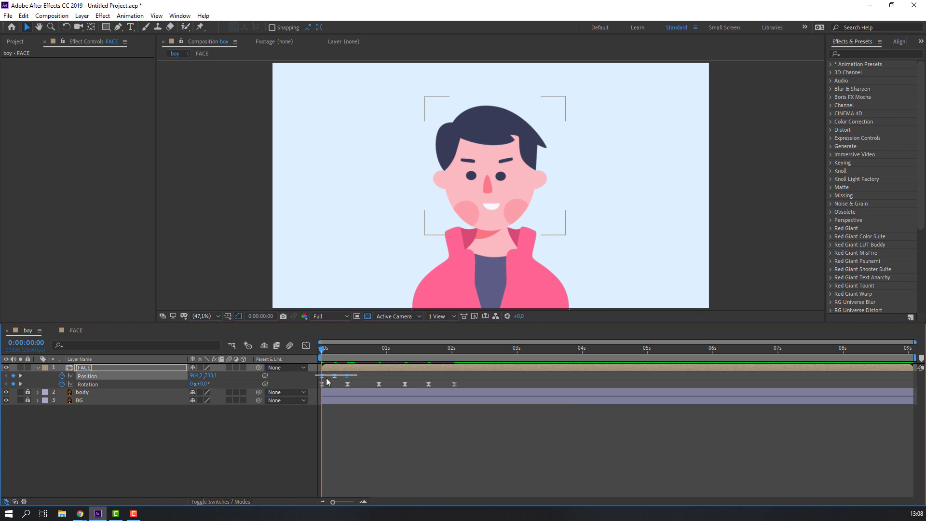
click(375, 350)
drag(377, 351, 379, 352)
key(ctrl+v)
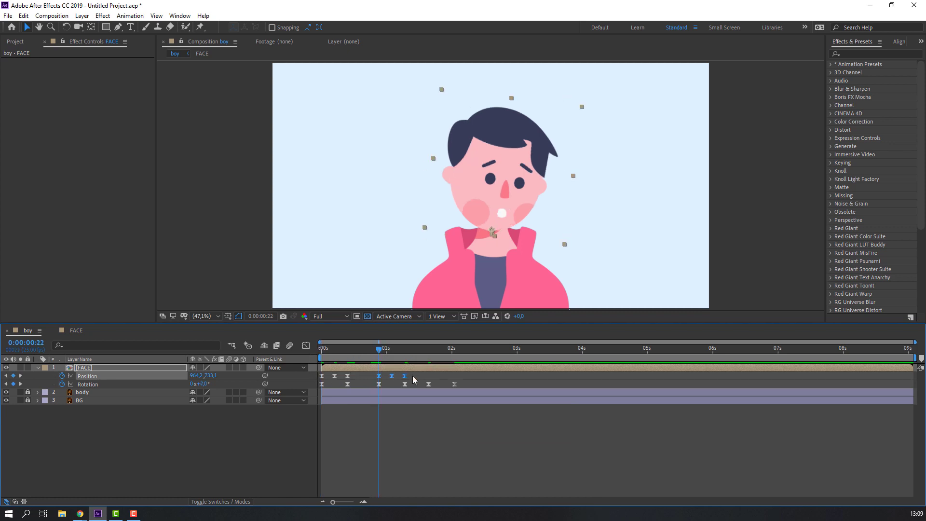
click(429, 352)
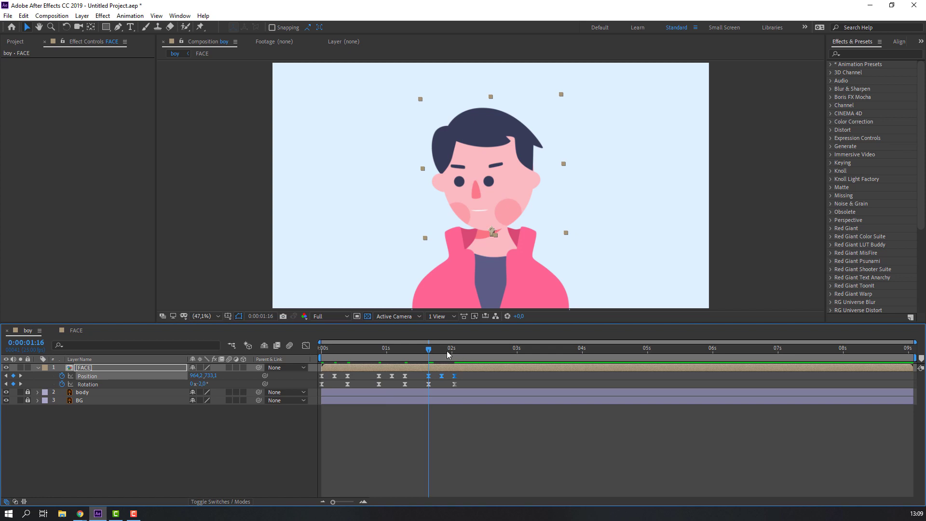